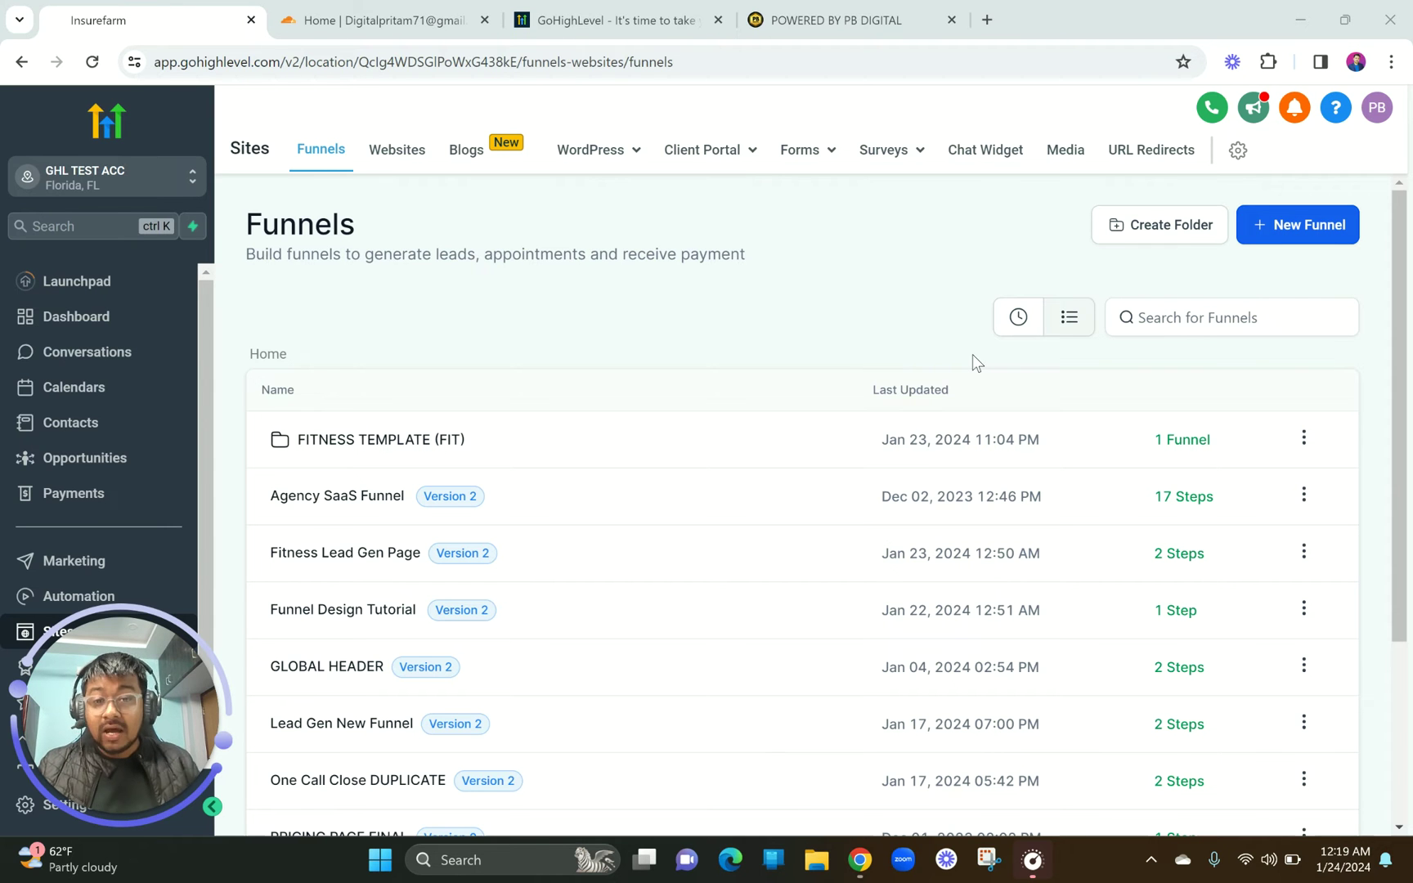
Look over the HighLevel free-trial page and the contact e-mail on the PB Digital website, ending back at the funnels list.
left_click(653, 10)
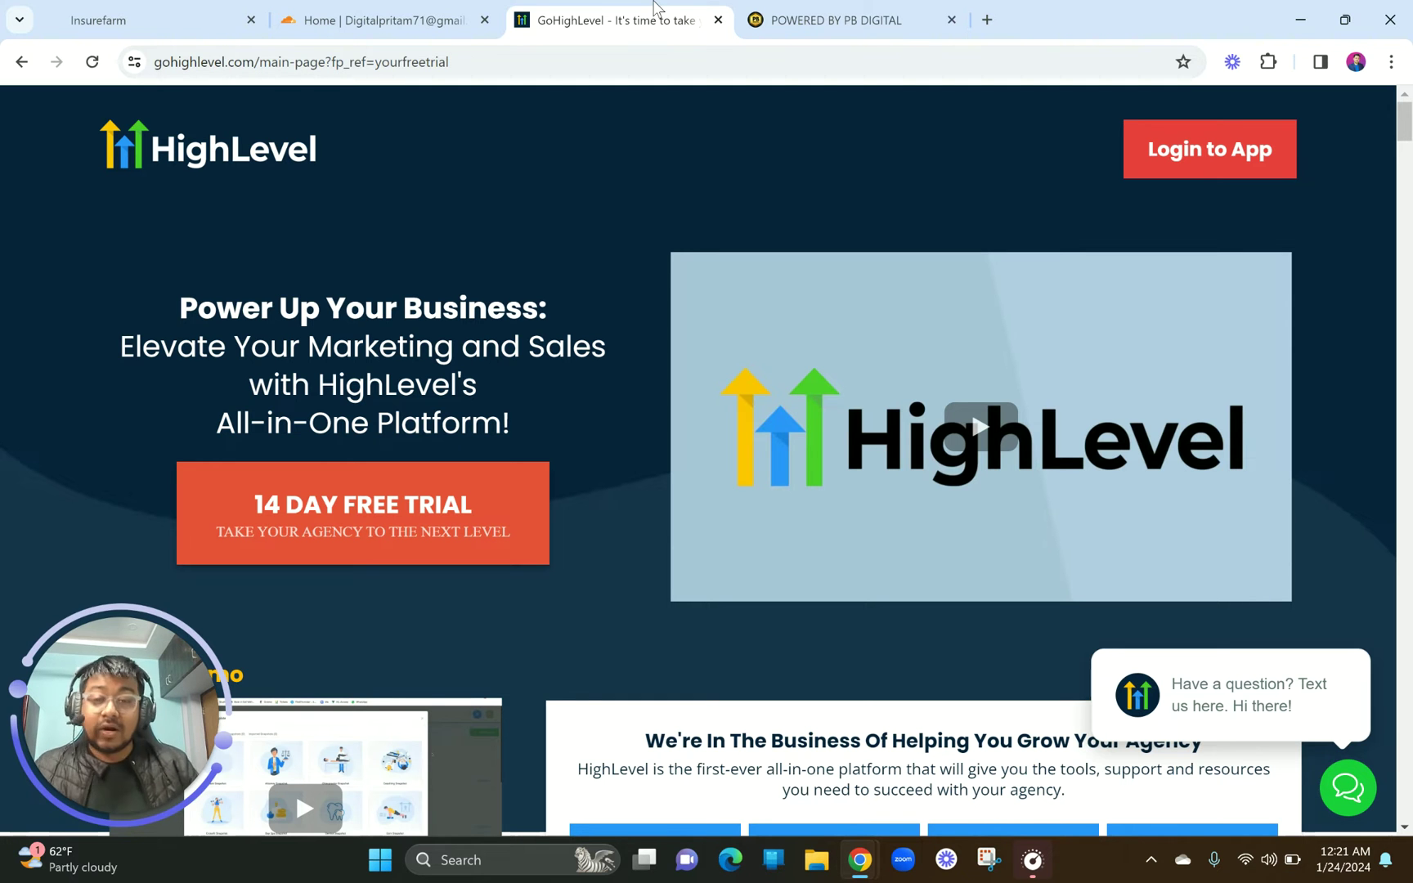
left_click(777, 10)
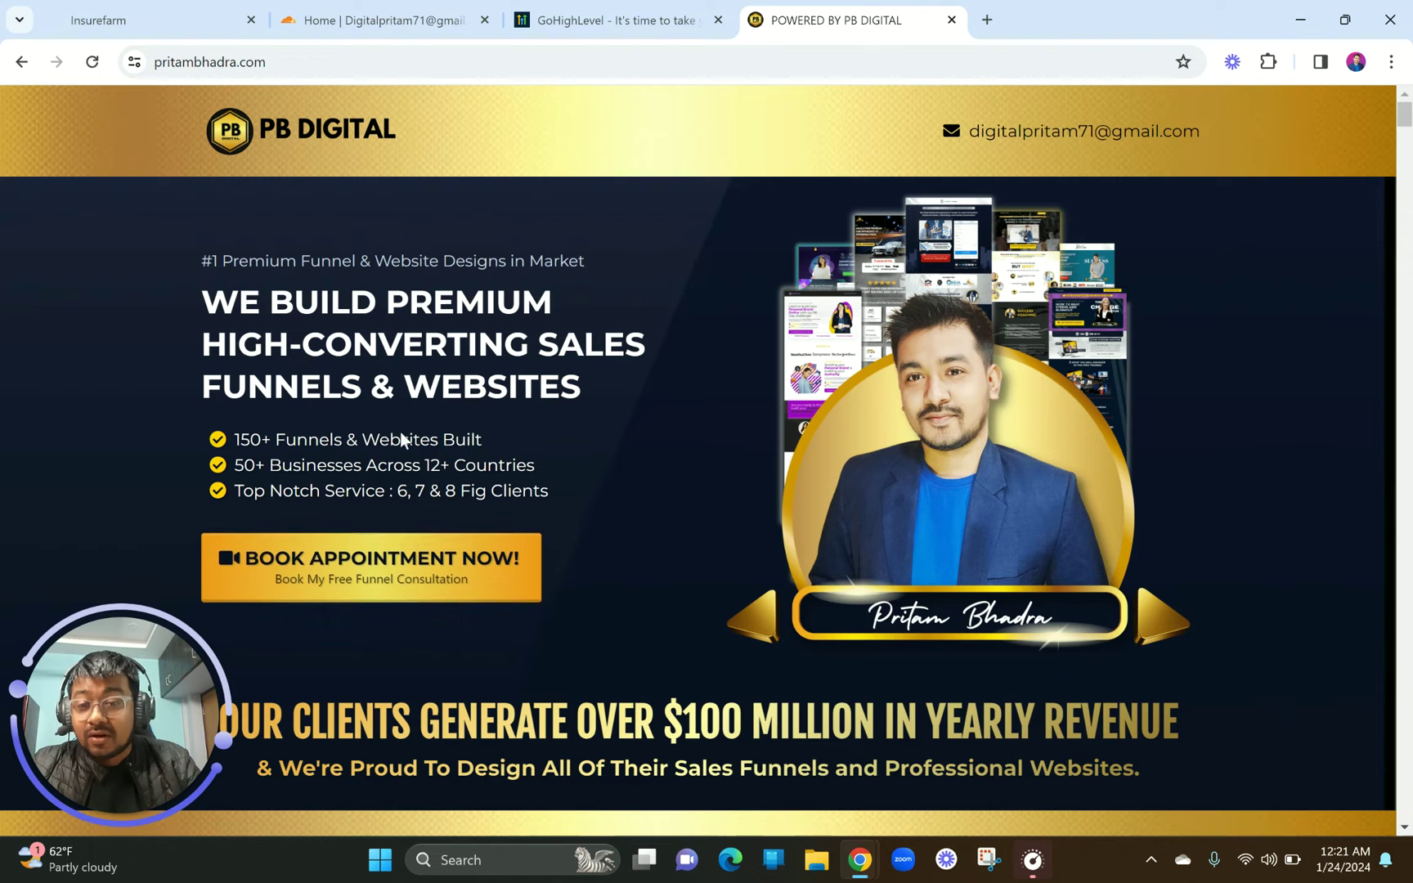
left_click_drag(965, 131, 1201, 131)
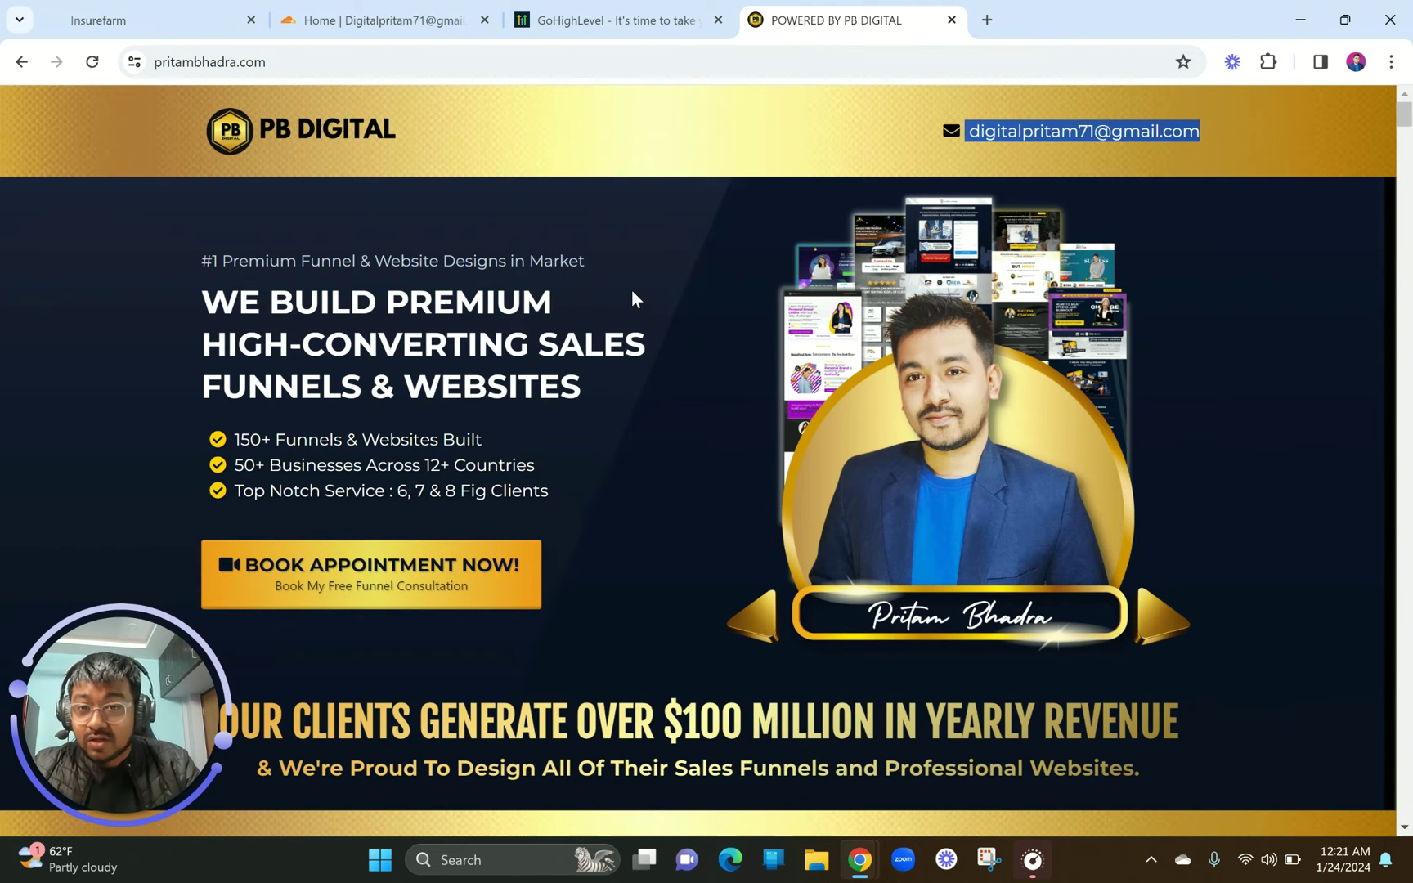
left_click(167, 9)
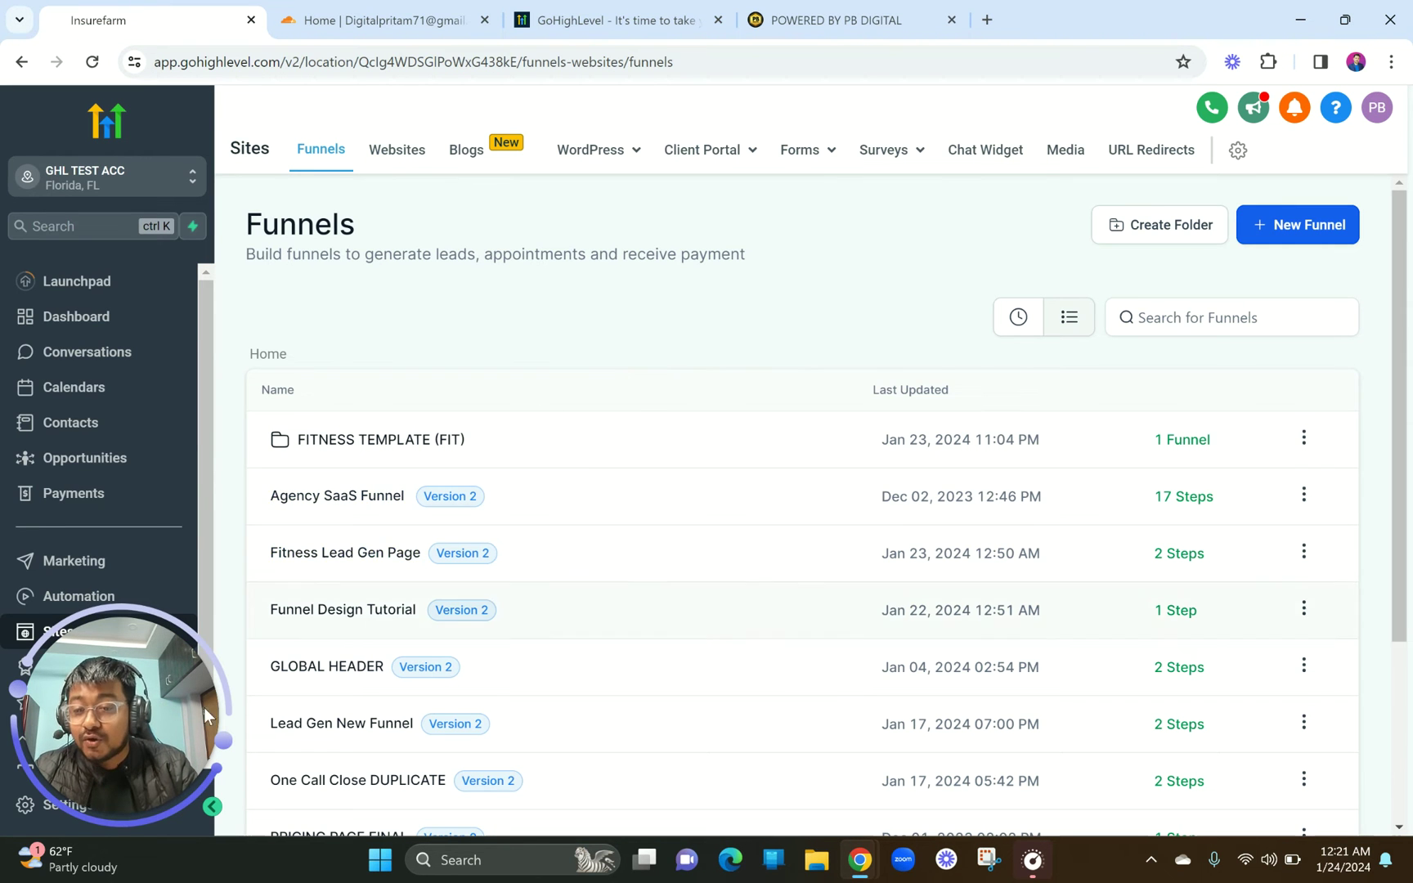
Reduce the browser zoom of the funnels page to 80%.
left_click_drag(143, 749, 214, 245)
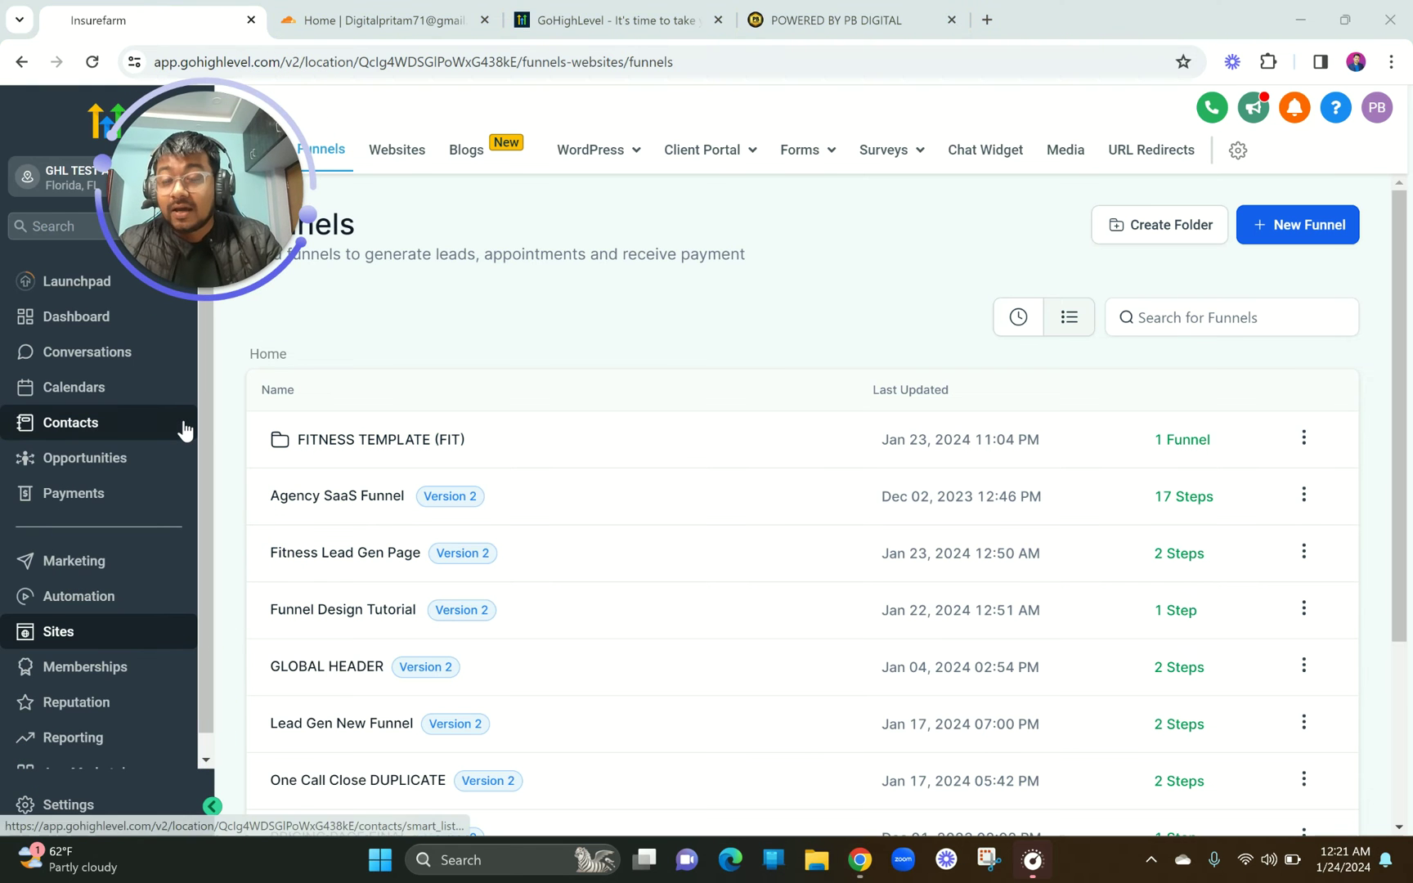
left_click(1393, 63)
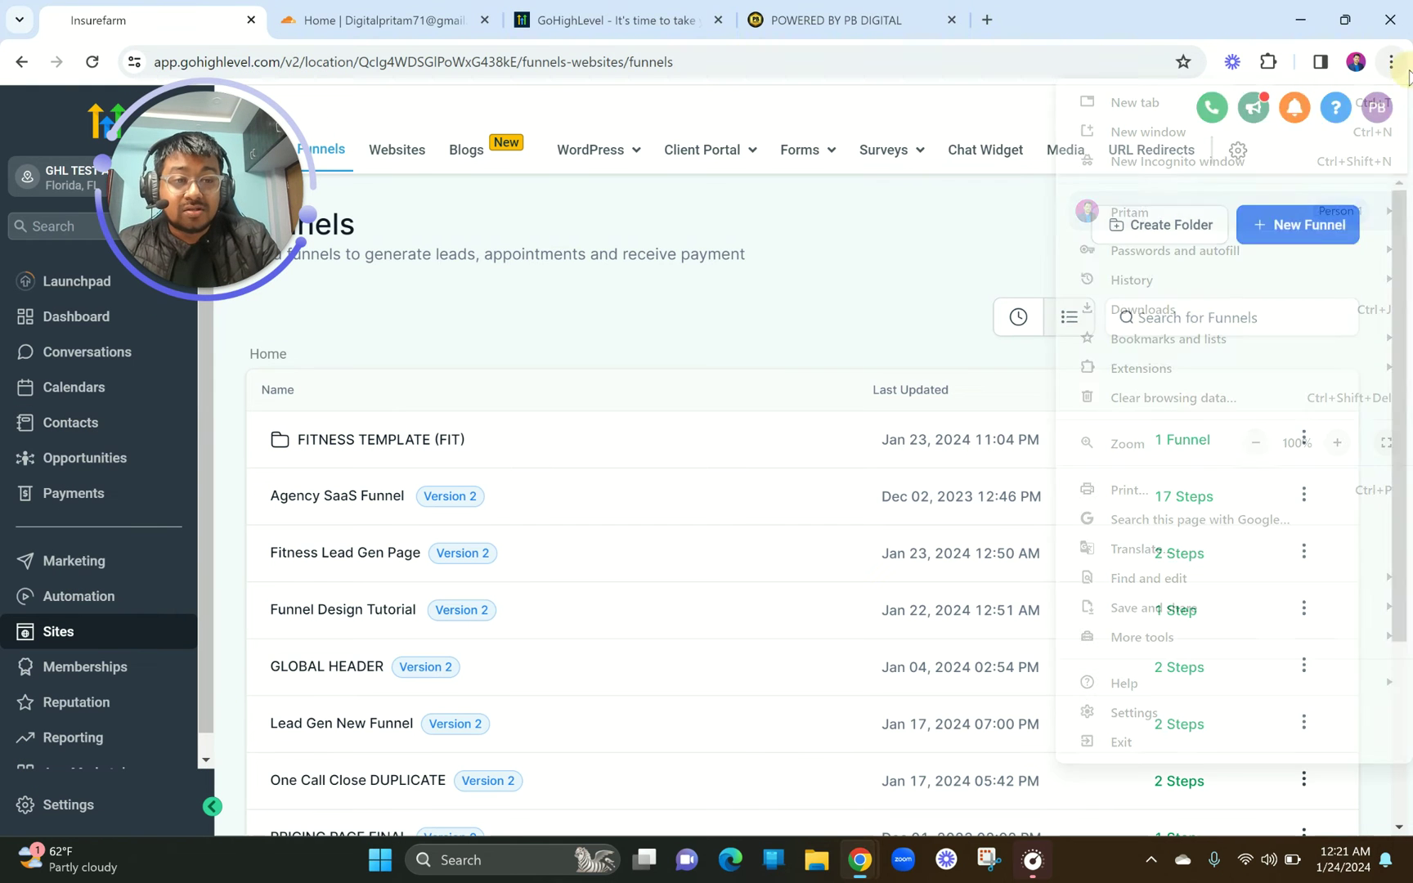
left_click(1255, 443)
left_click(1256, 442)
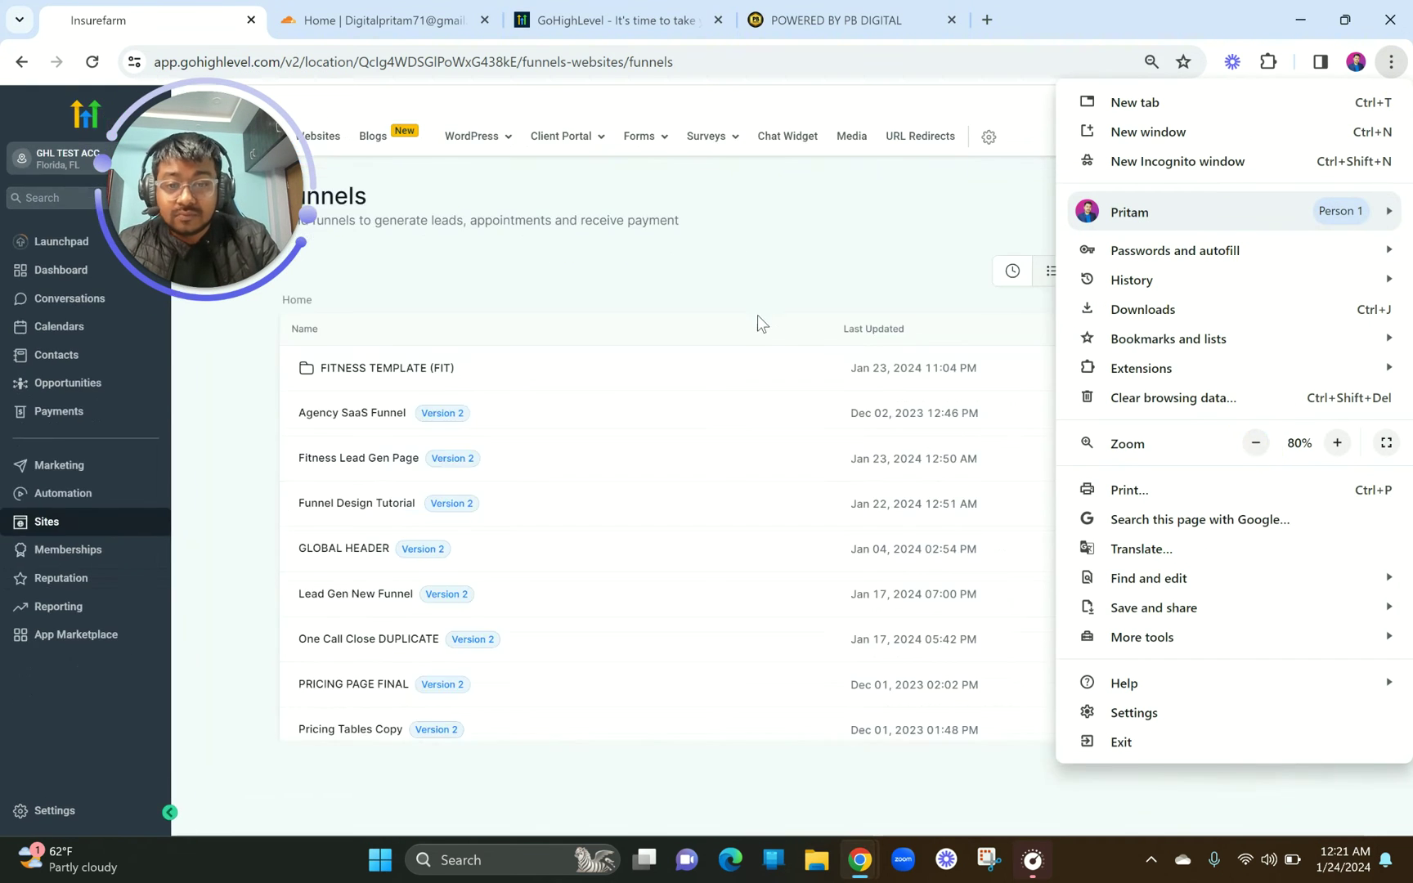
left_click(649, 266)
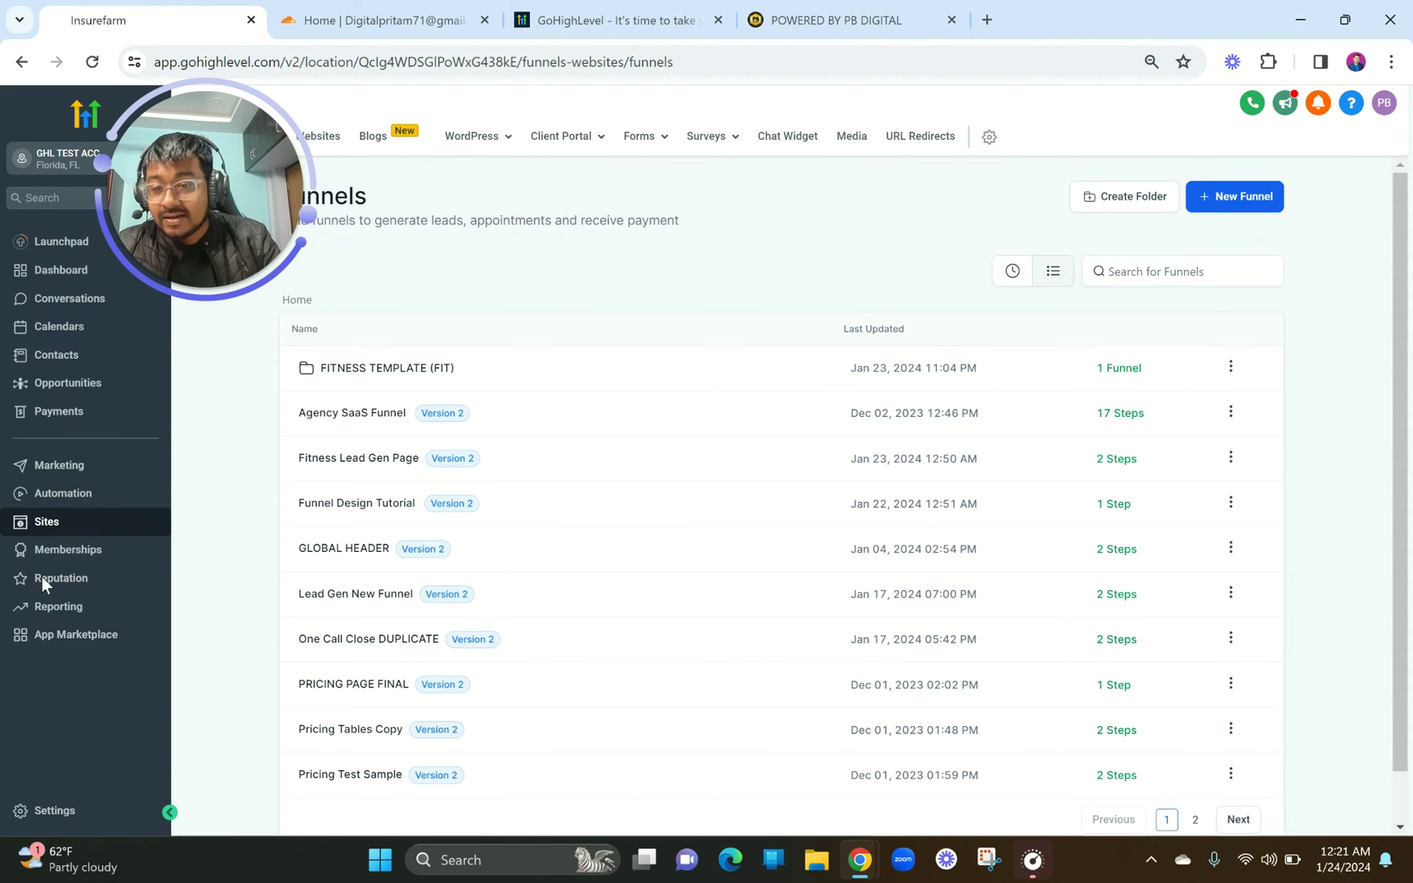
Open the Domains section of the account's settings.
left_click(46, 814)
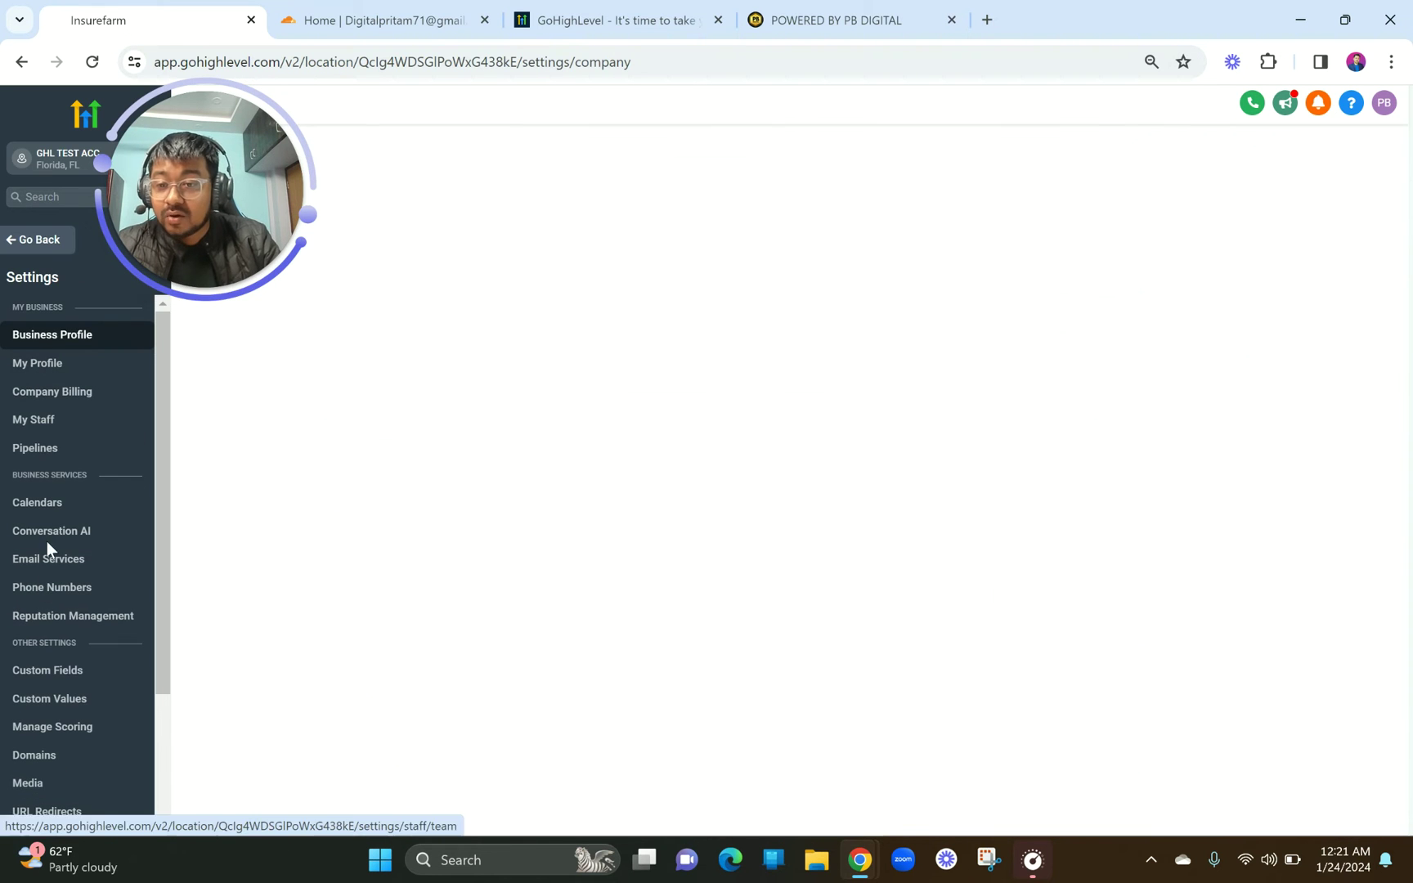
left_click(37, 757)
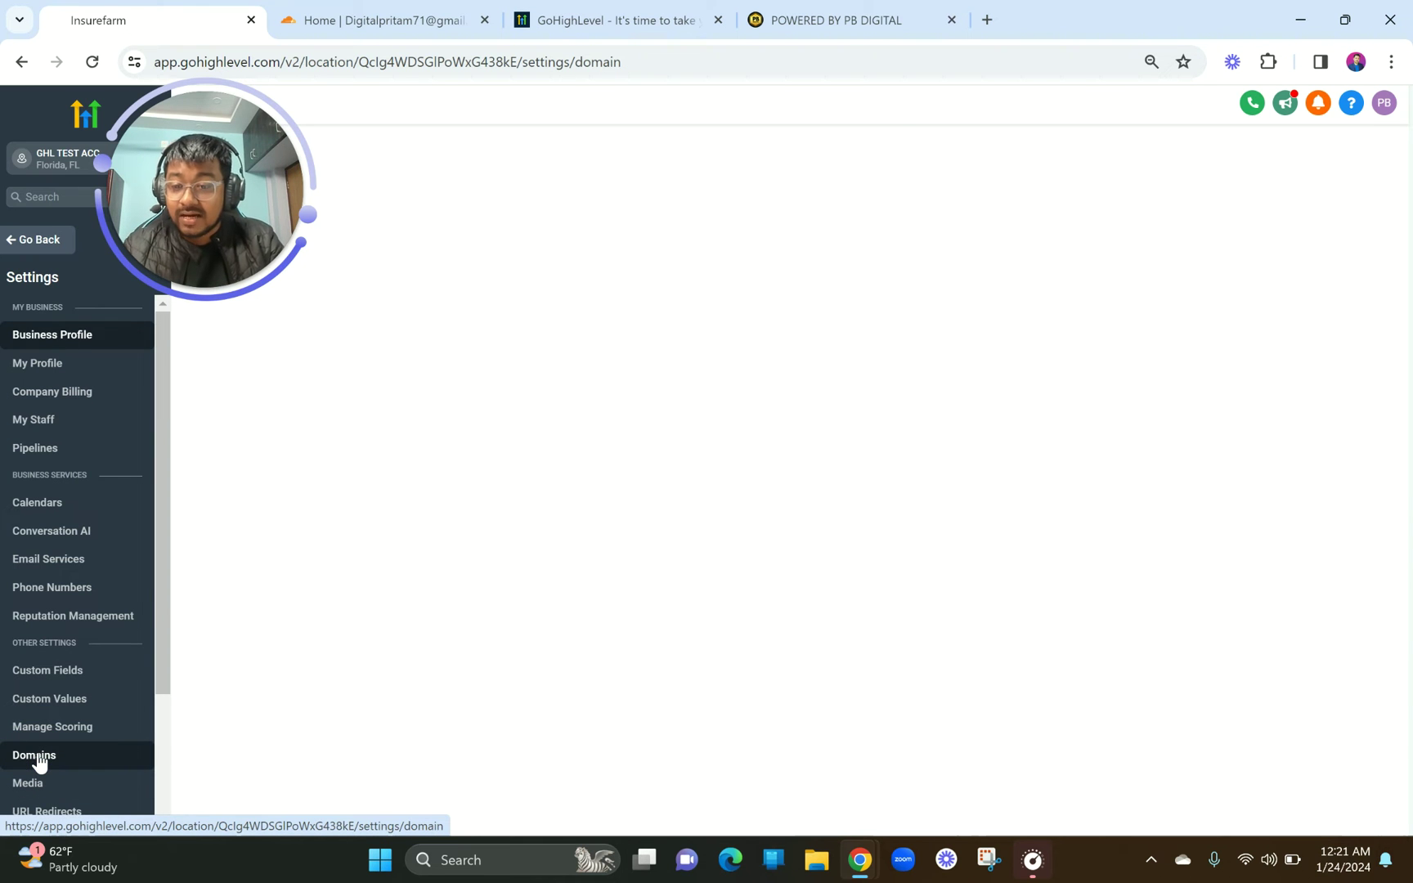
scroll(39, 764, "down", 2)
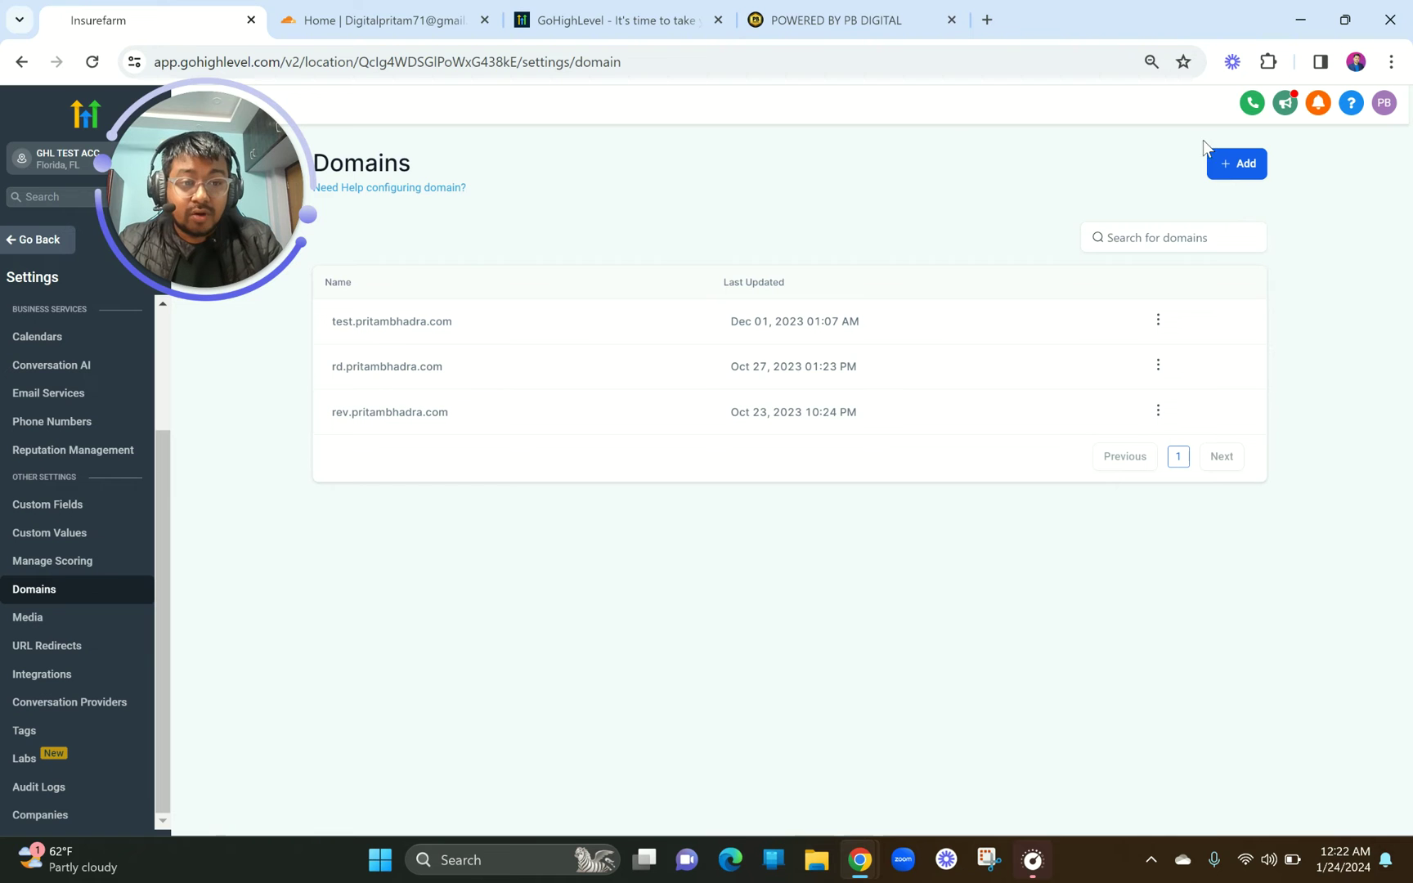
Start adding a domain and enter template.pritambhadra.com as its domain URL.
left_click(1230, 165)
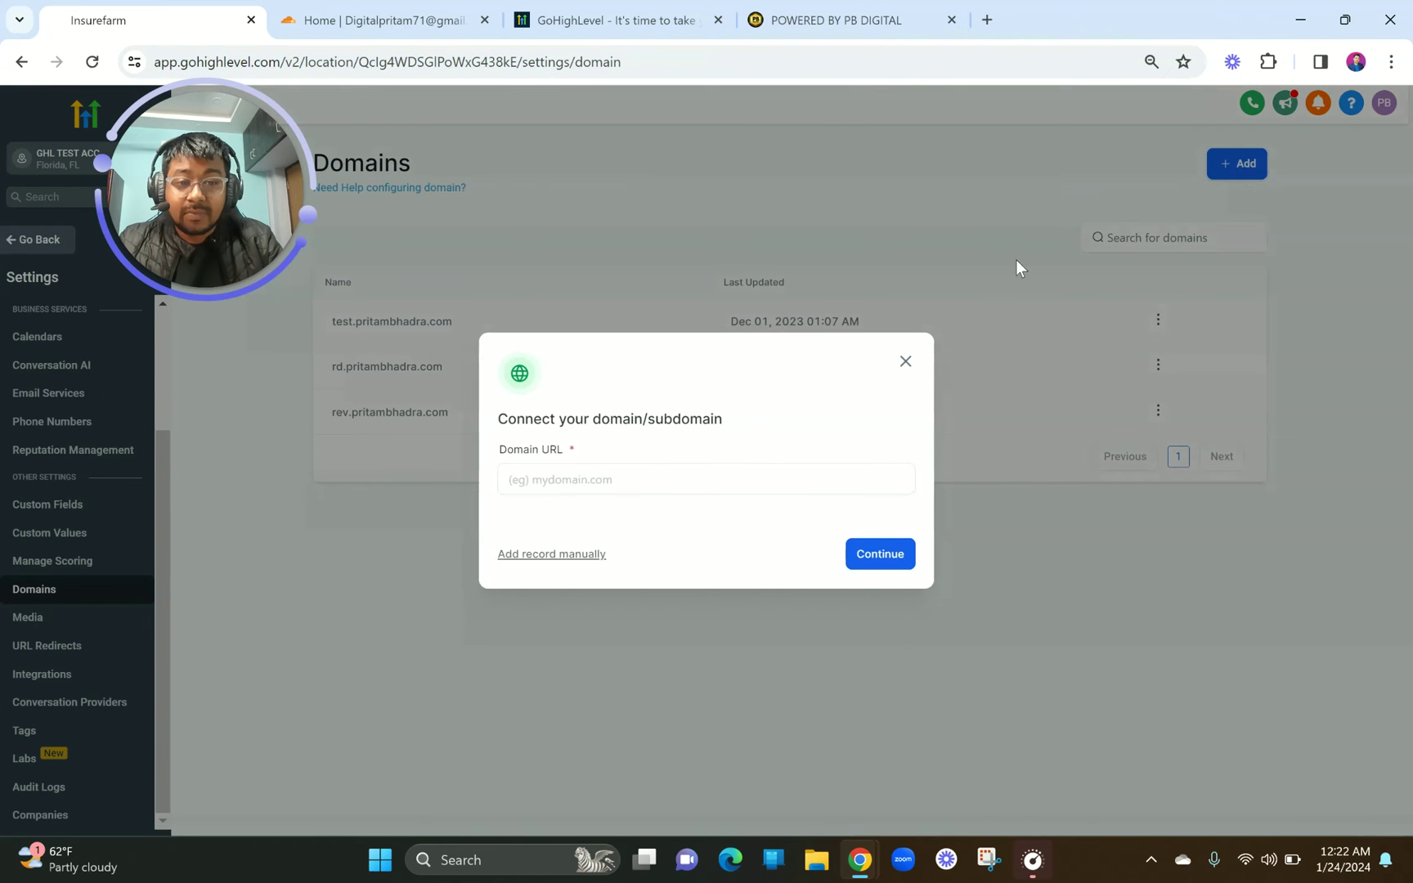
left_click(659, 487)
left_click(499, 421)
left_click_drag(500, 421, 722, 419)
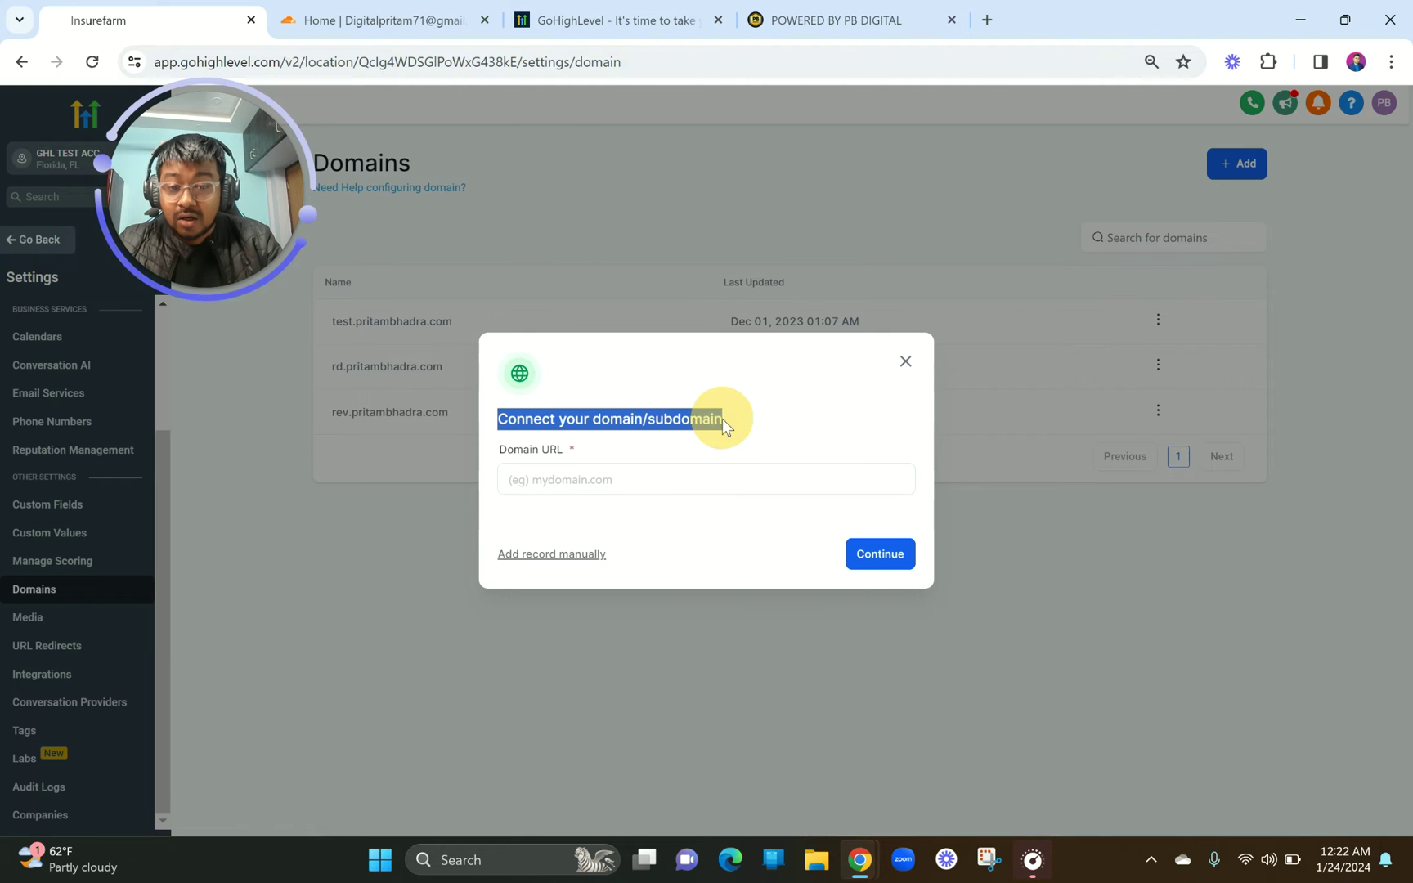
left_click(569, 489)
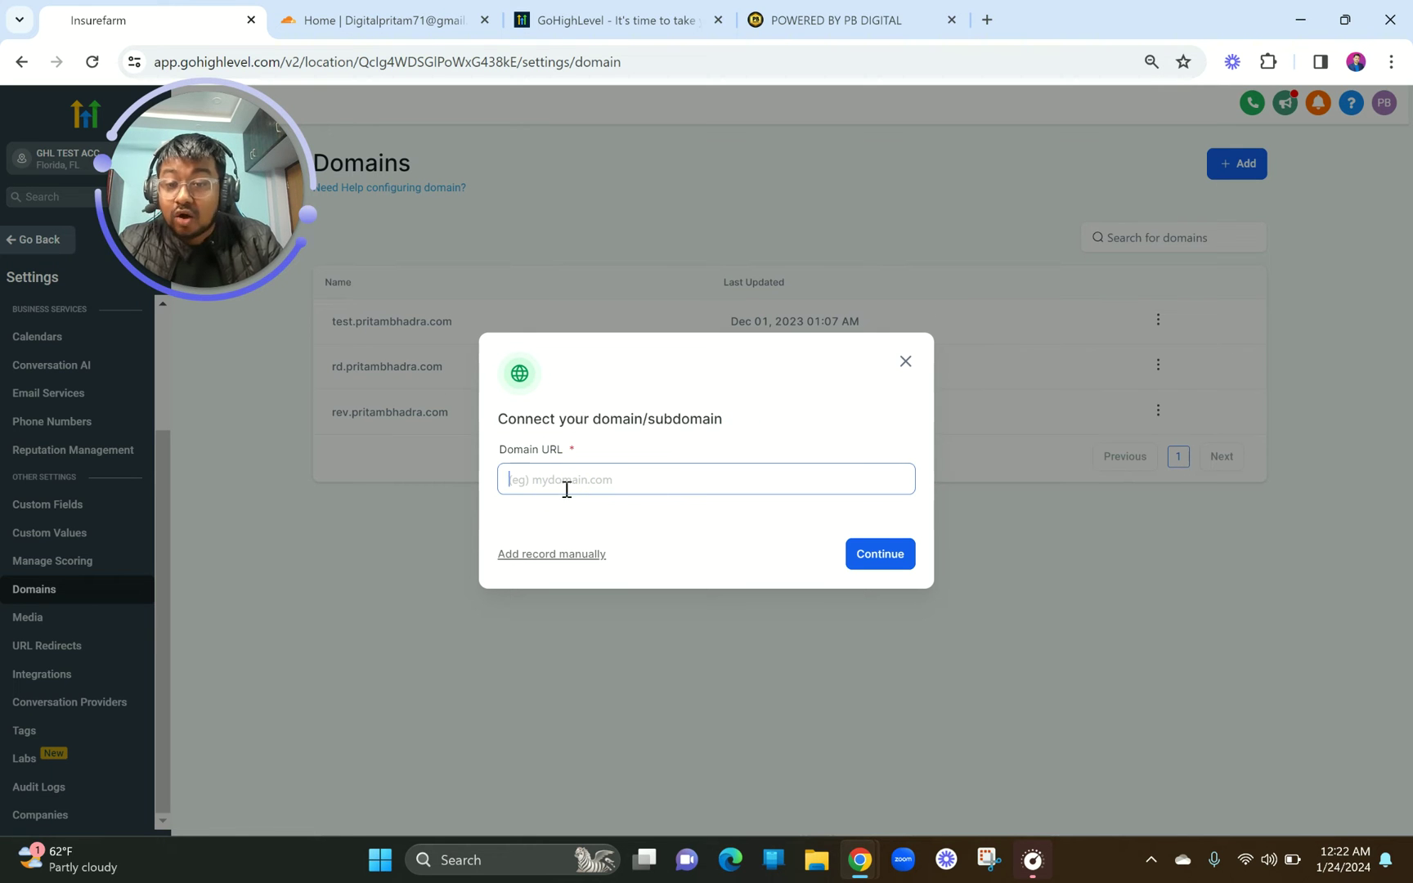
left_click(555, 559)
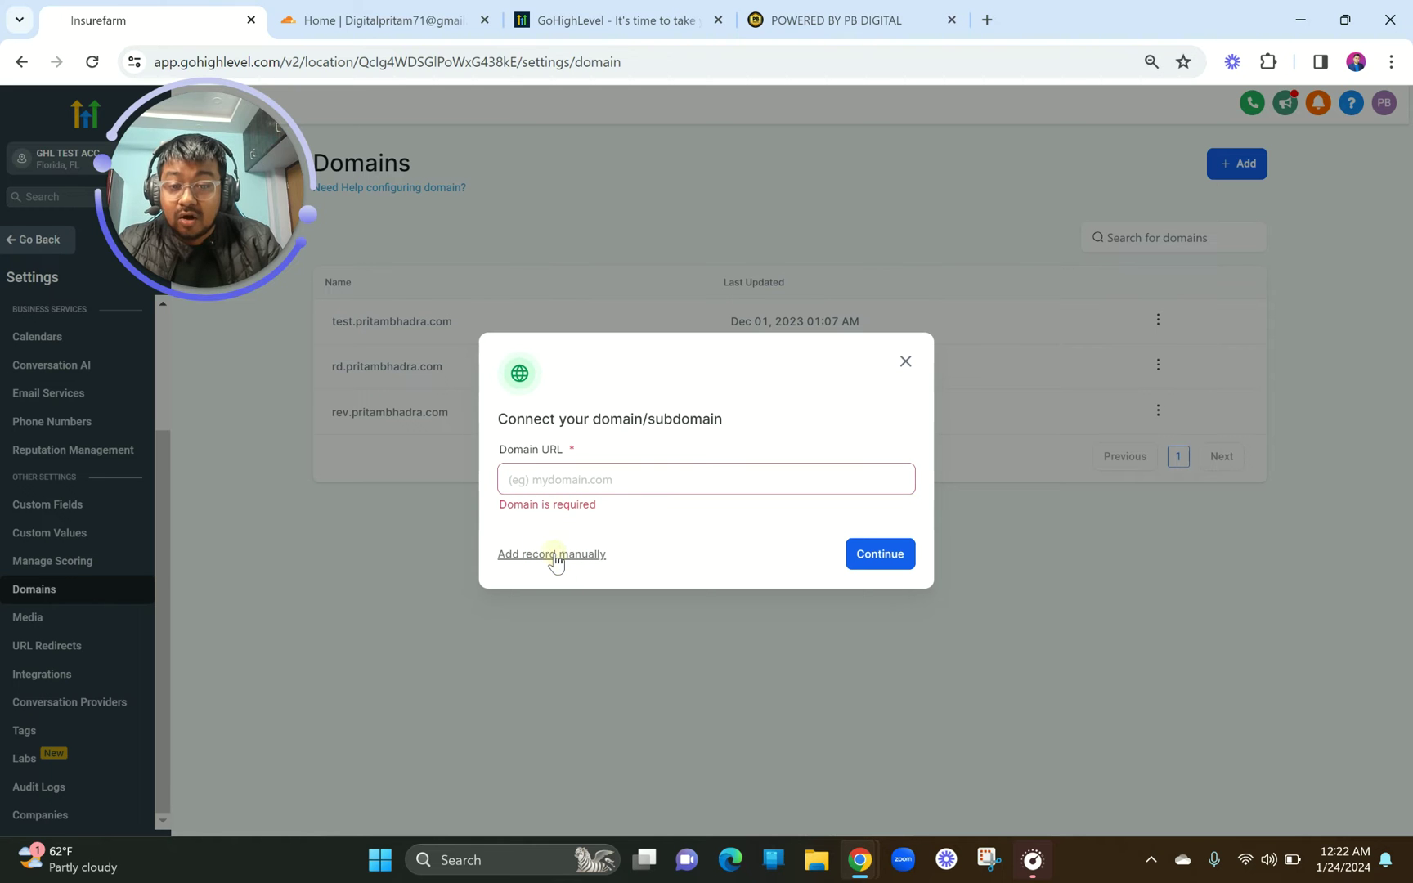
left_click(583, 479)
type("template")
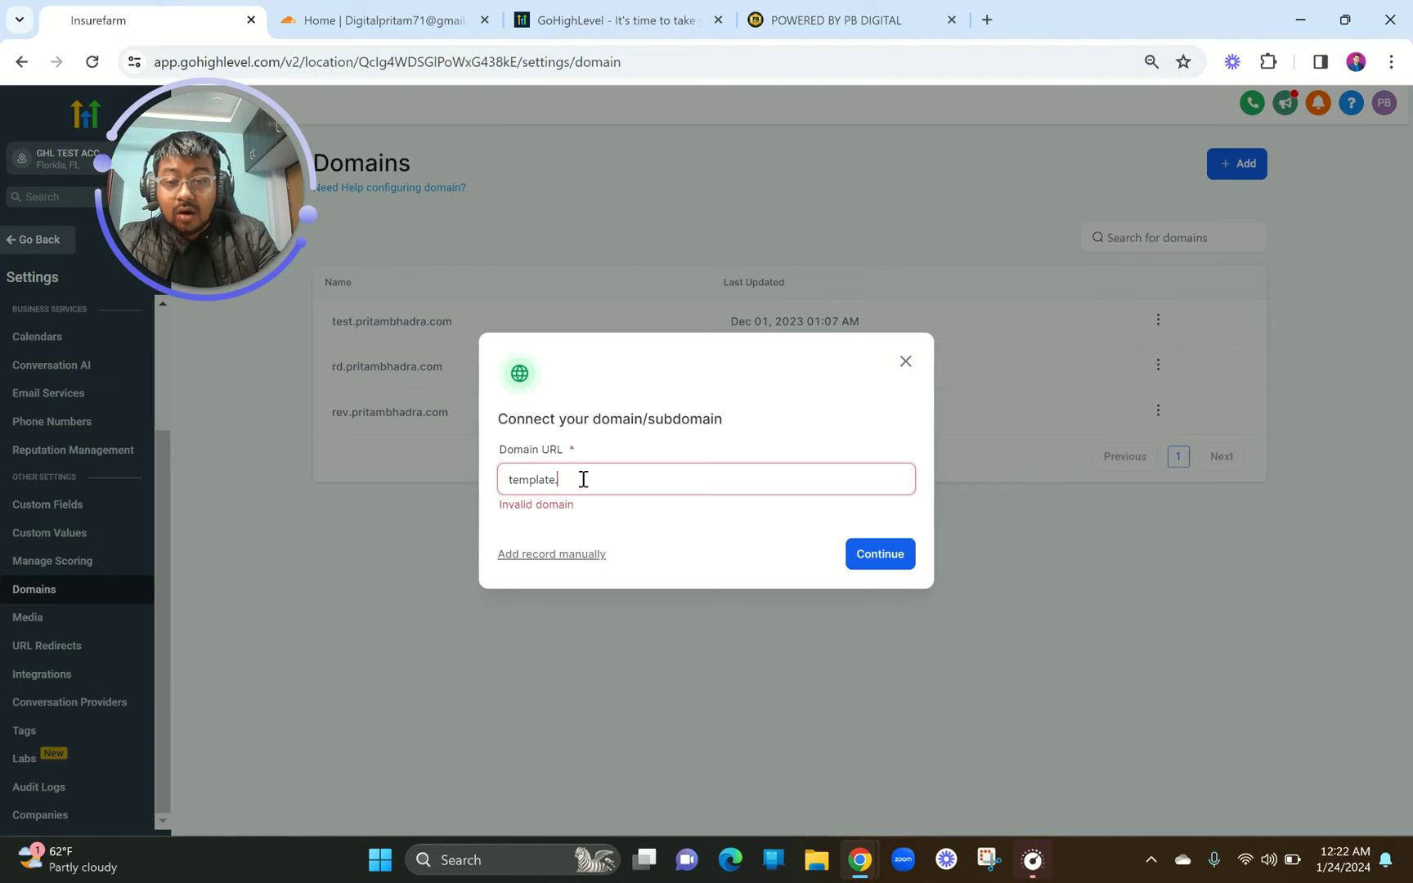
type(".pritambhadra.com")
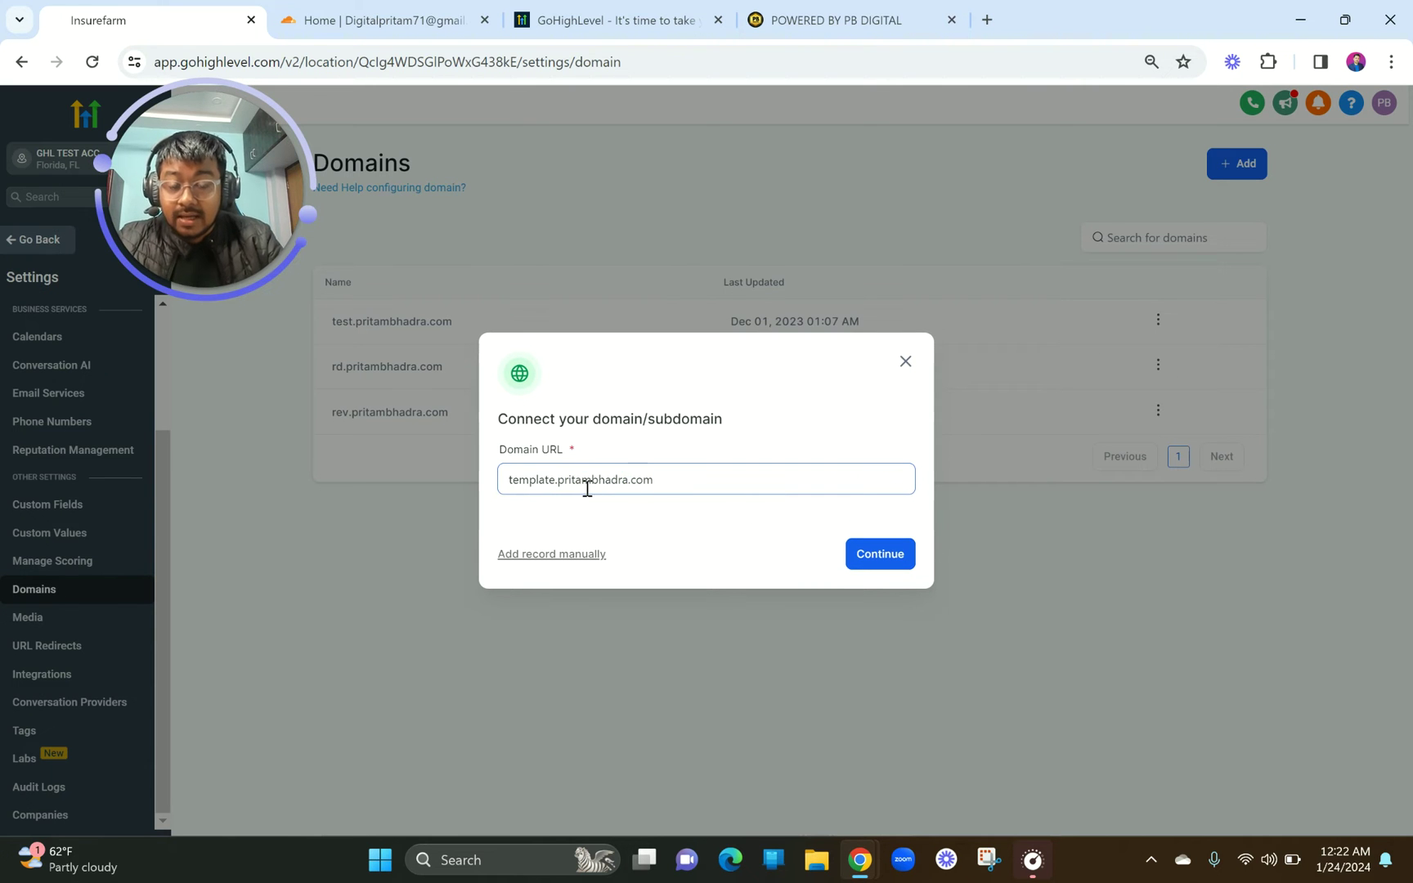
Review the subdomain and root-domain parts of the entered URL and check the root domain's entry in Cloudflare.
left_click_drag(555, 480, 516, 481)
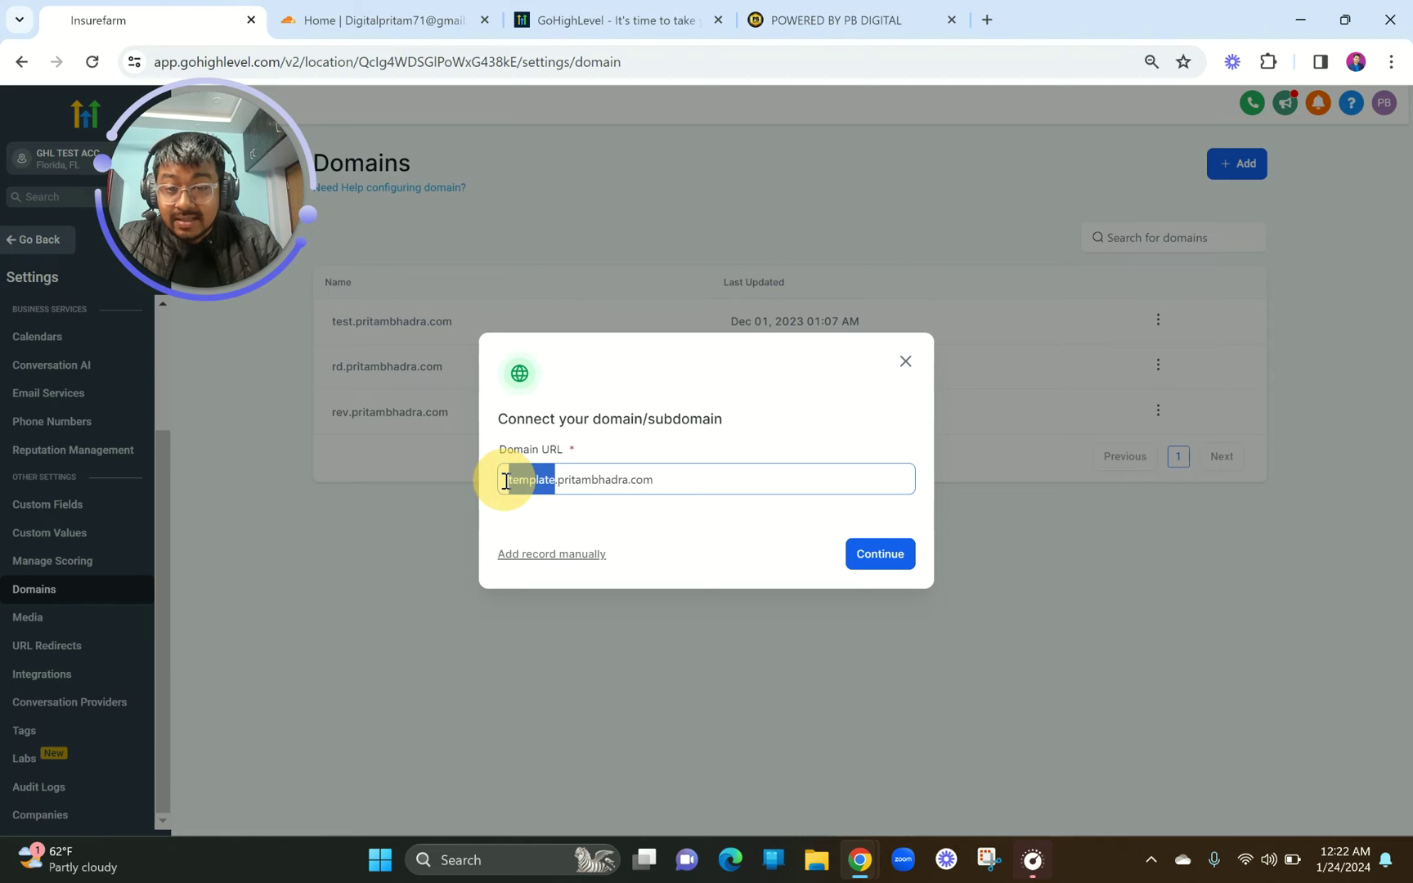
left_click(559, 483)
left_click_drag(560, 482, 675, 481)
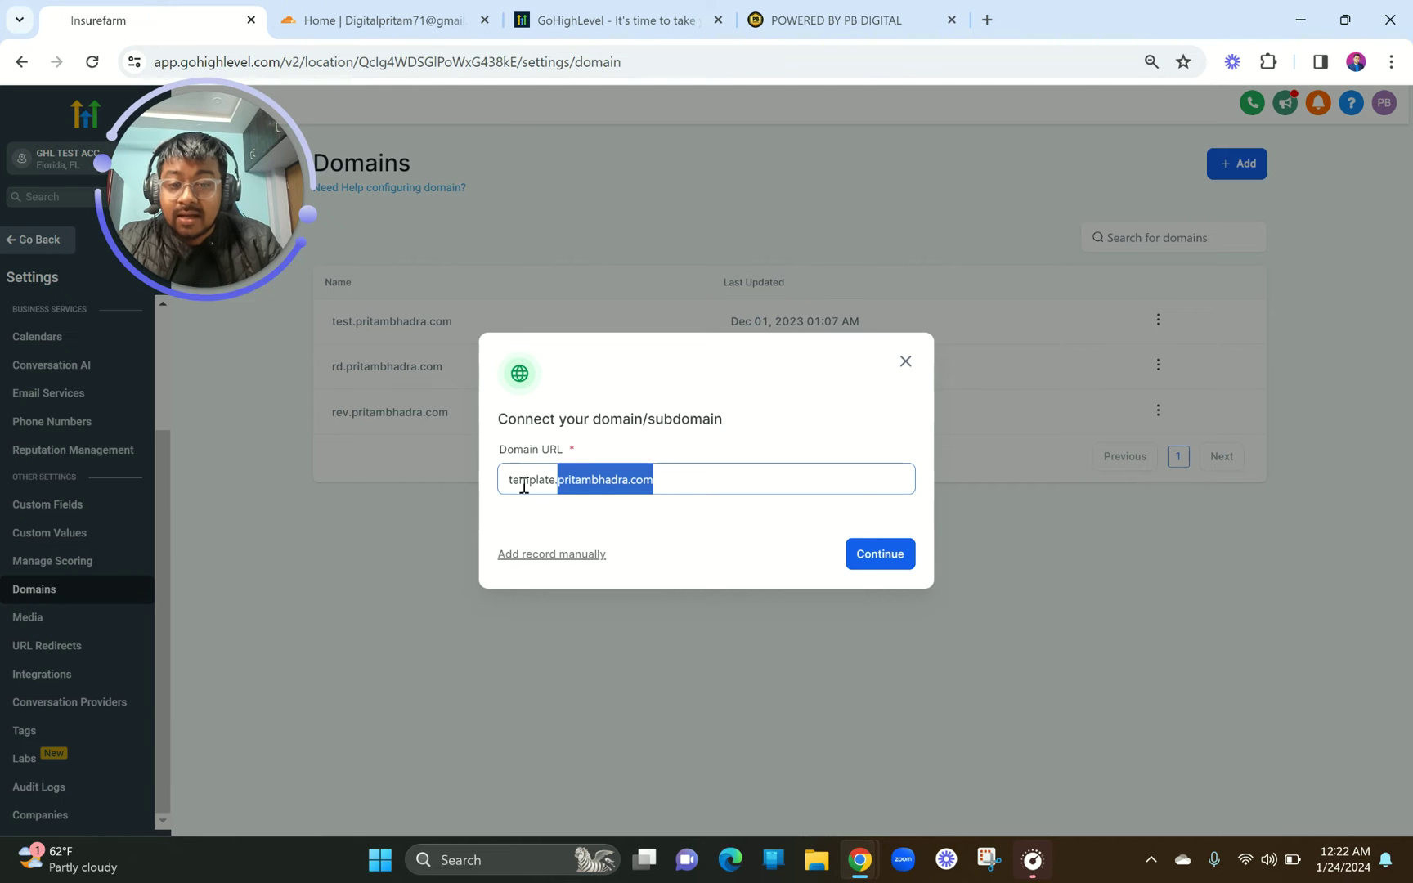
left_click_drag(502, 482, 546, 479)
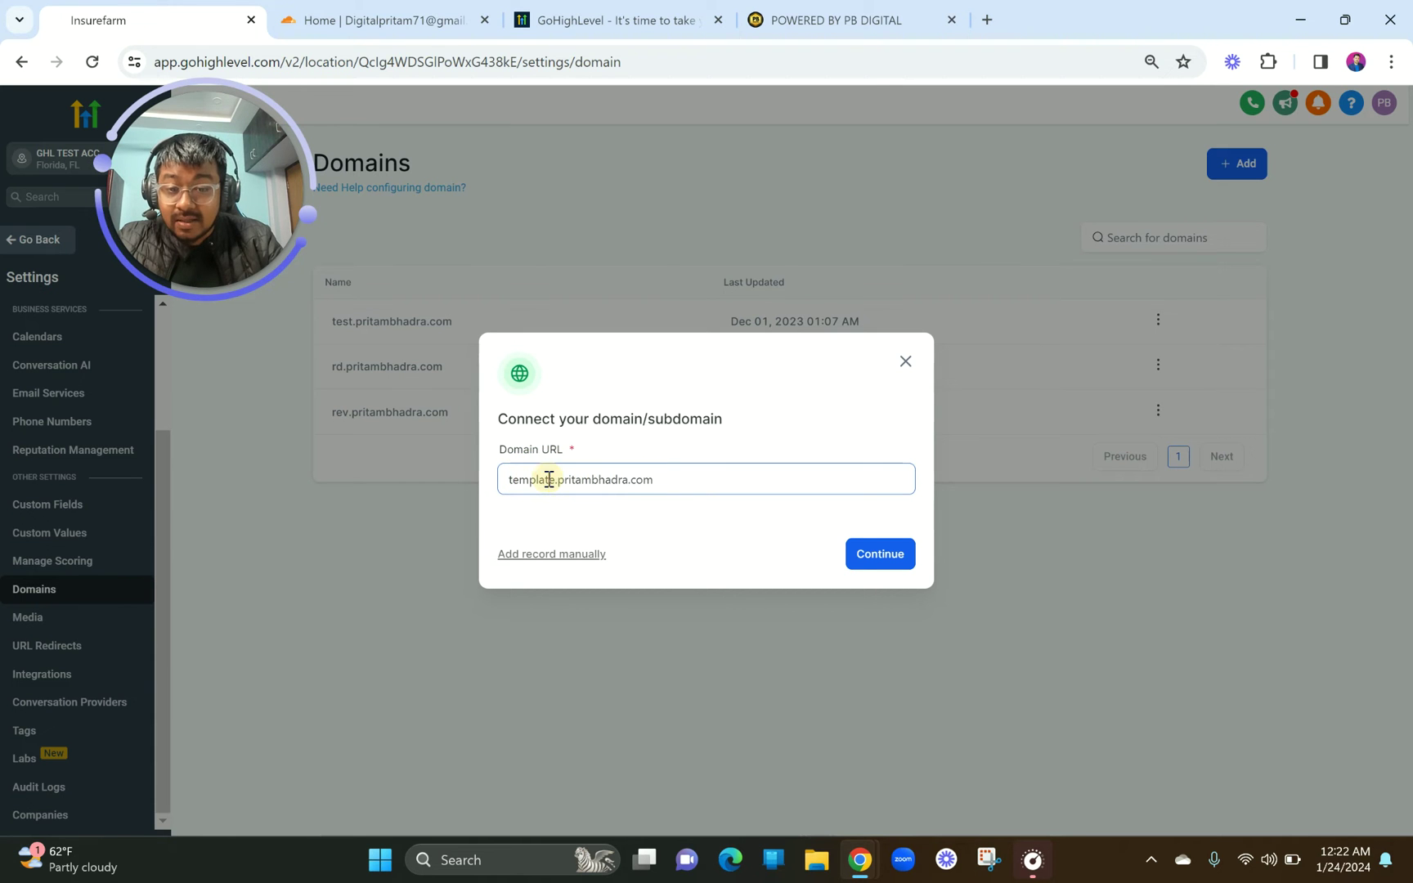
double_click(530, 479)
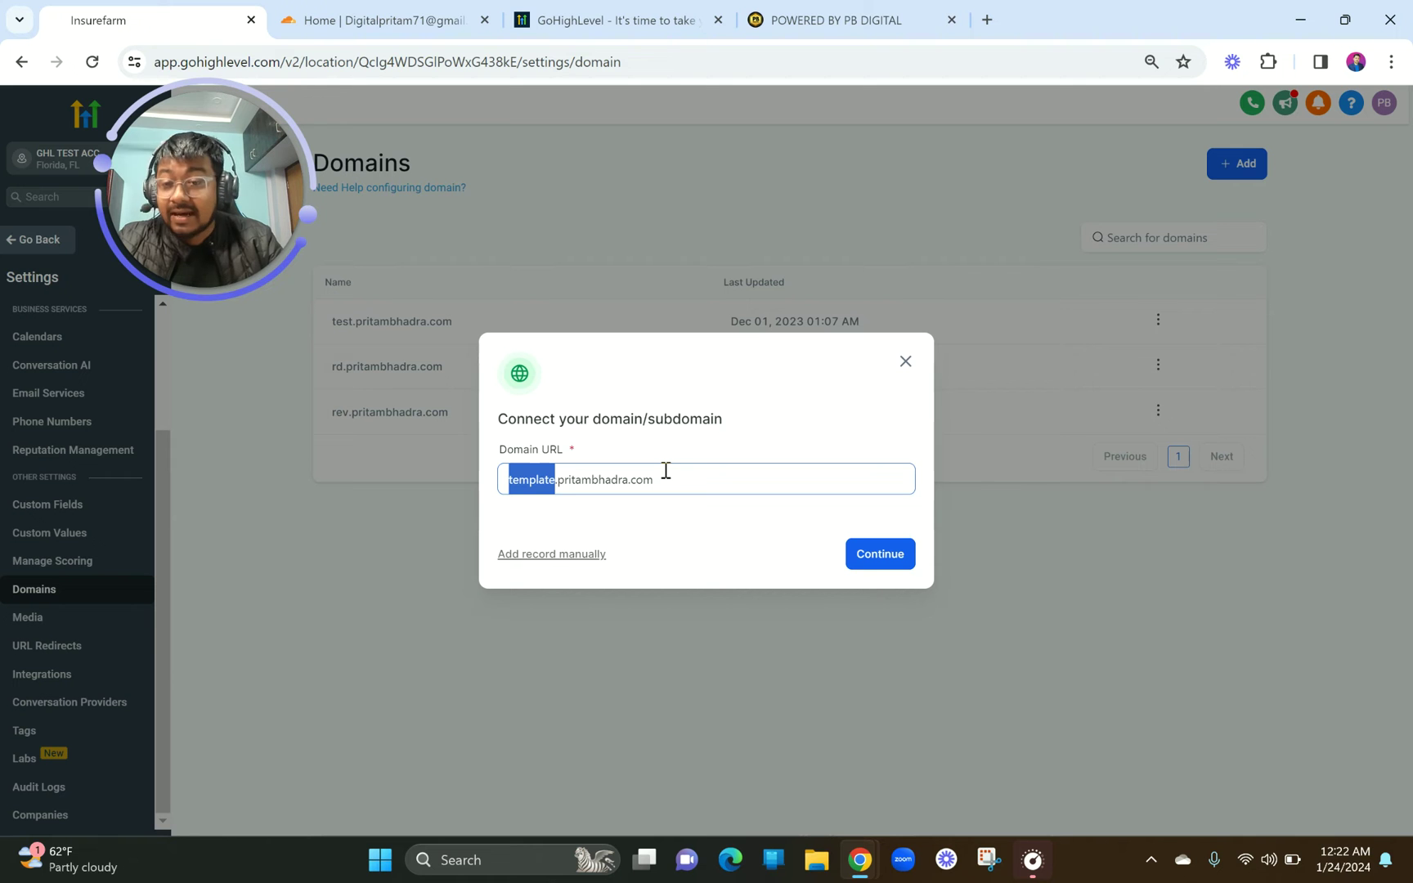
left_click(727, 476)
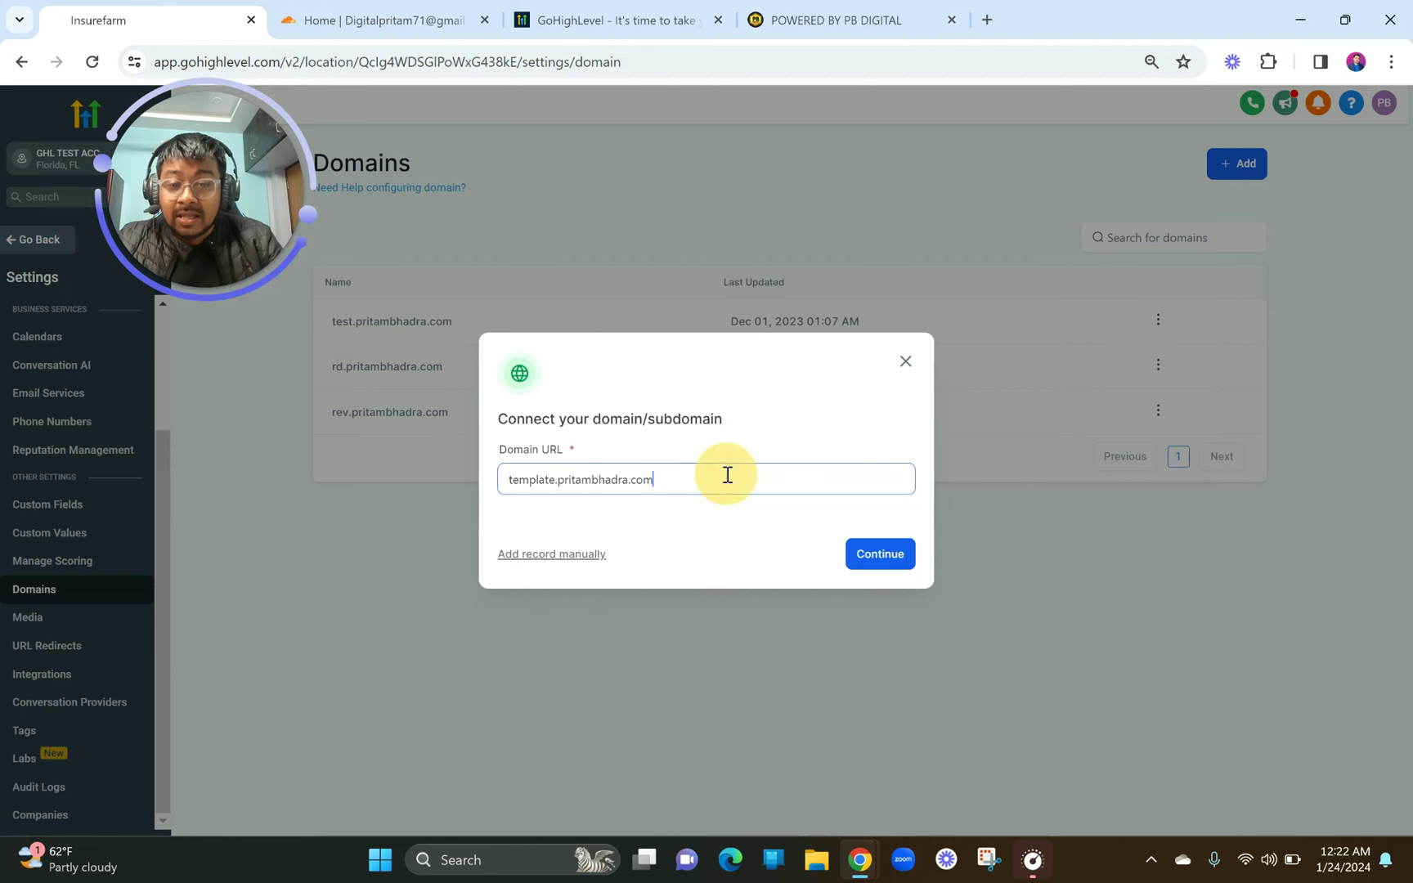
left_click(377, 30)
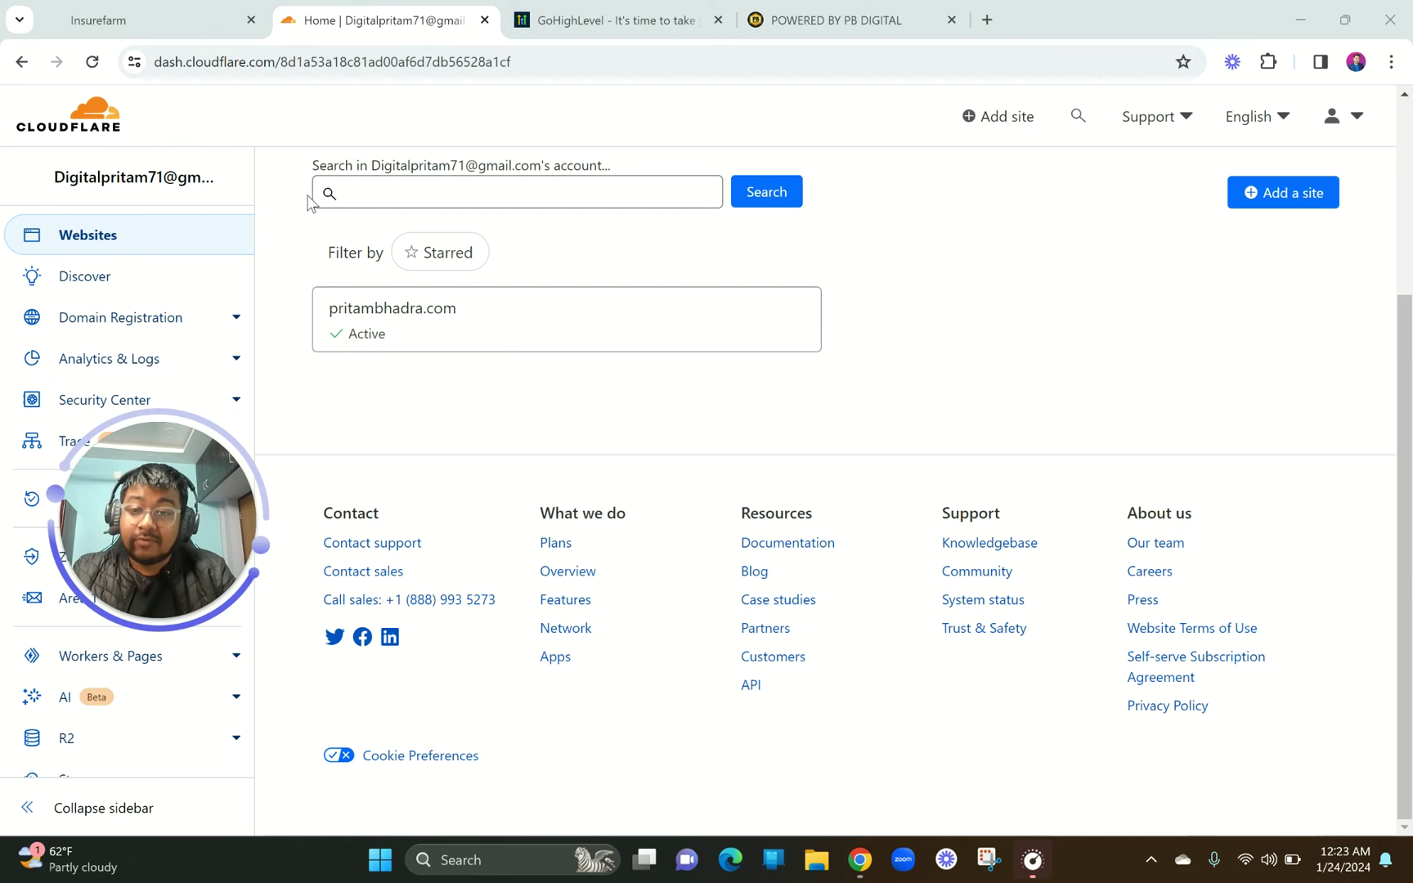
left_click_drag(489, 315, 400, 327)
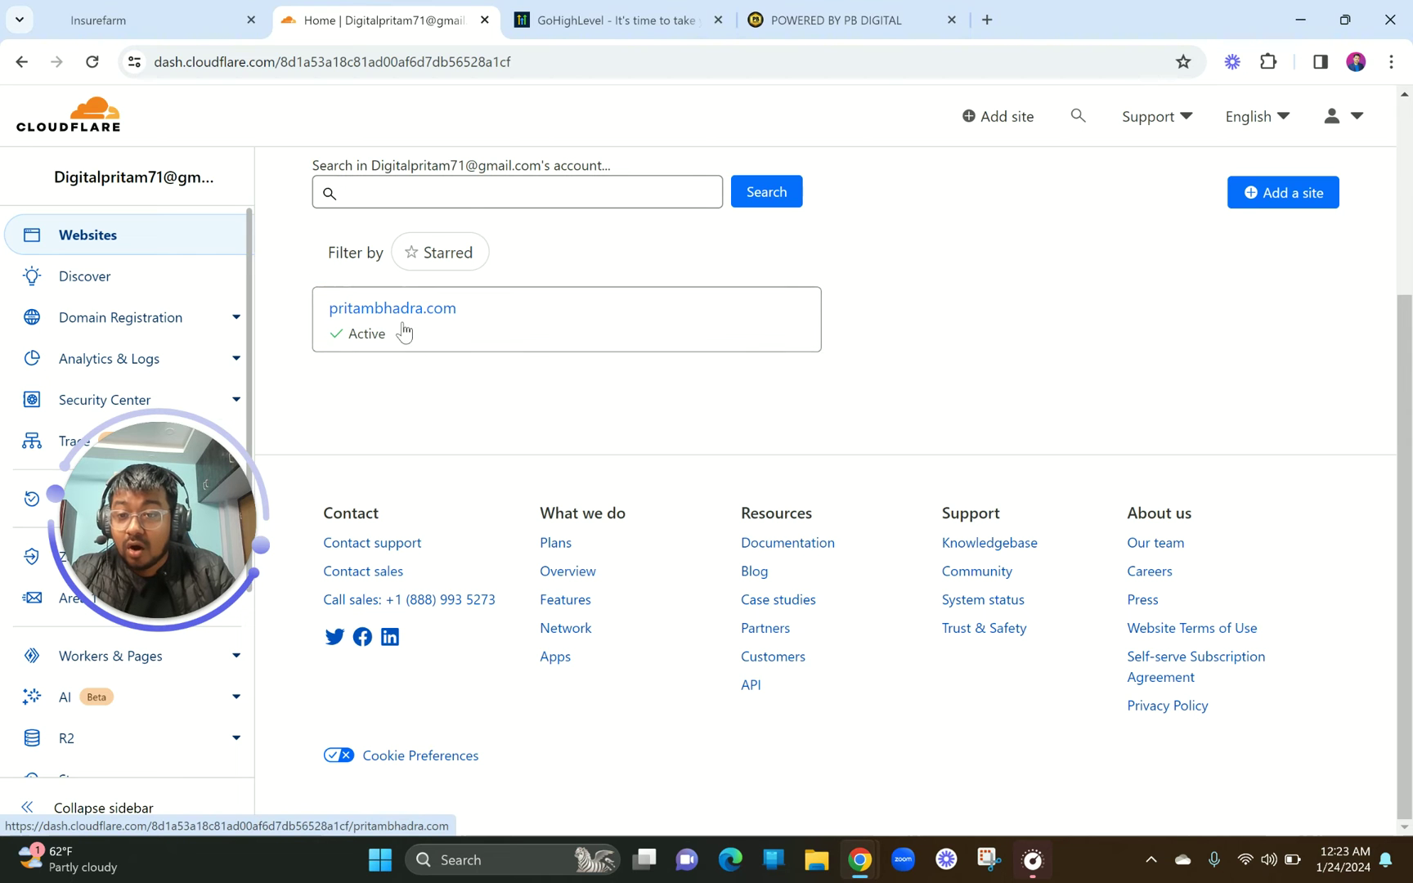
left_click(84, 10)
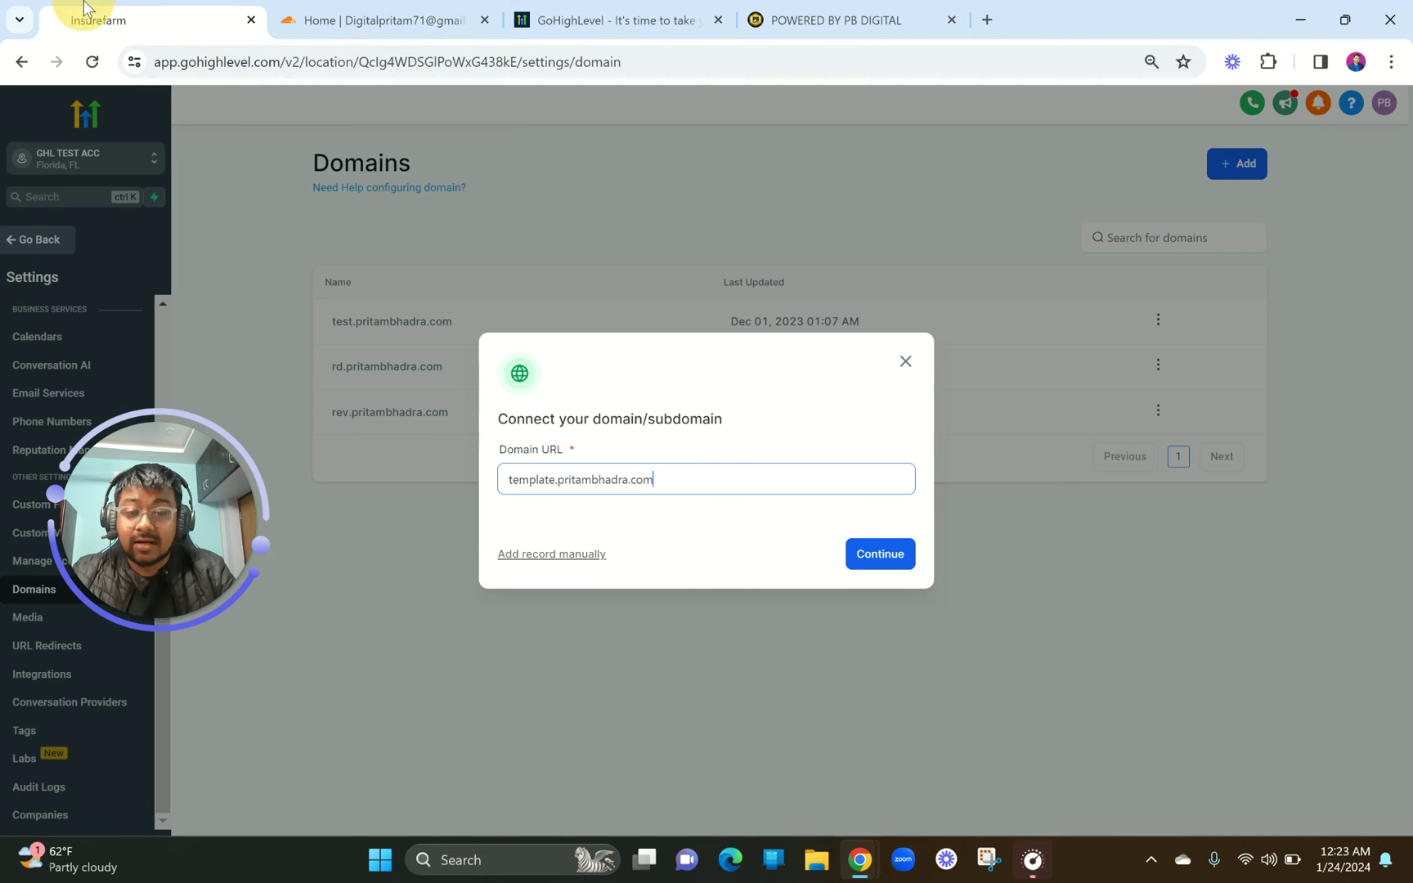
left_click(692, 486)
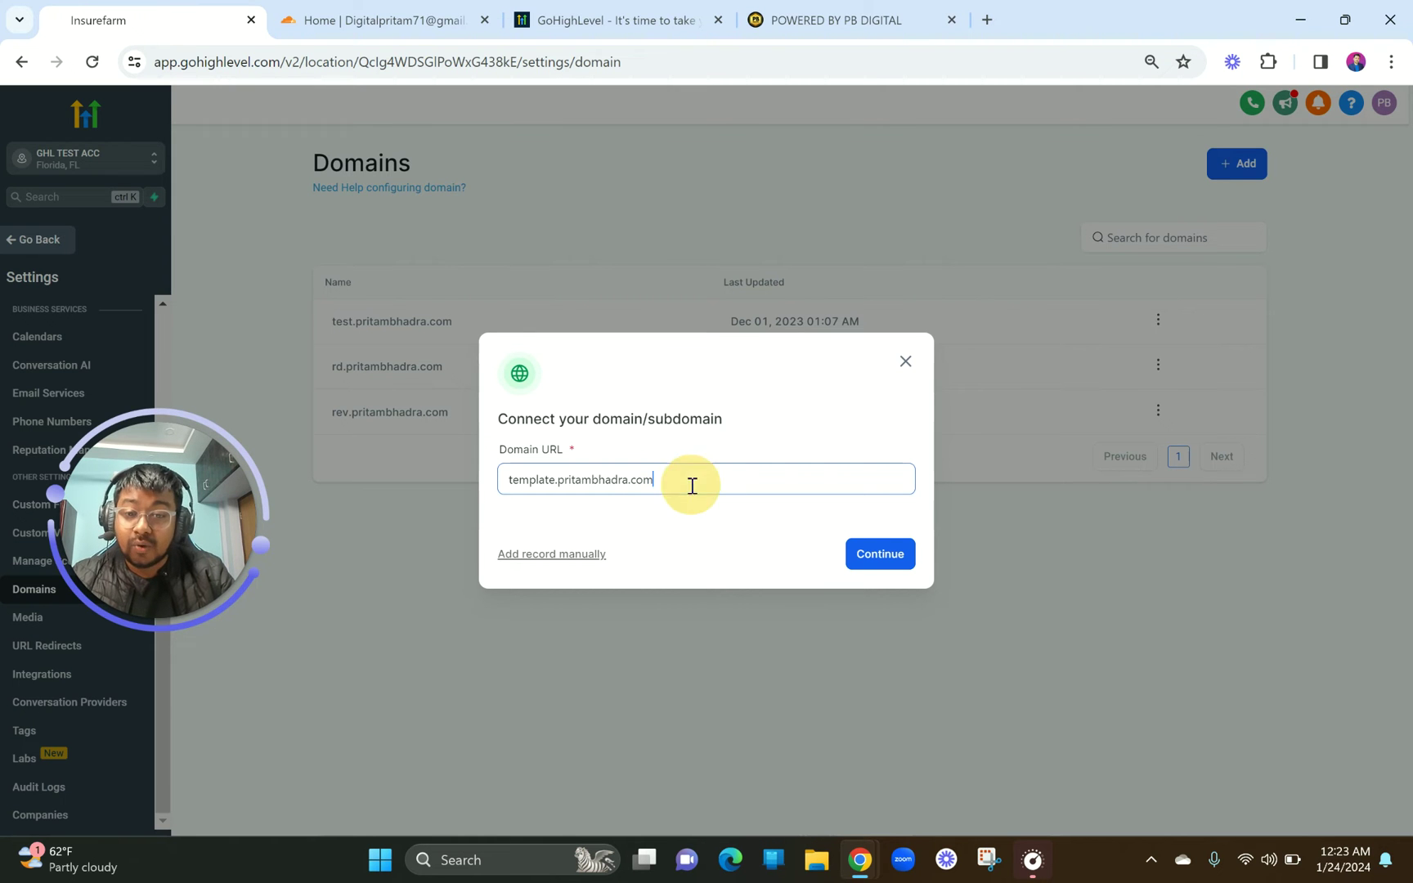
left_click_drag(692, 486, 496, 490)
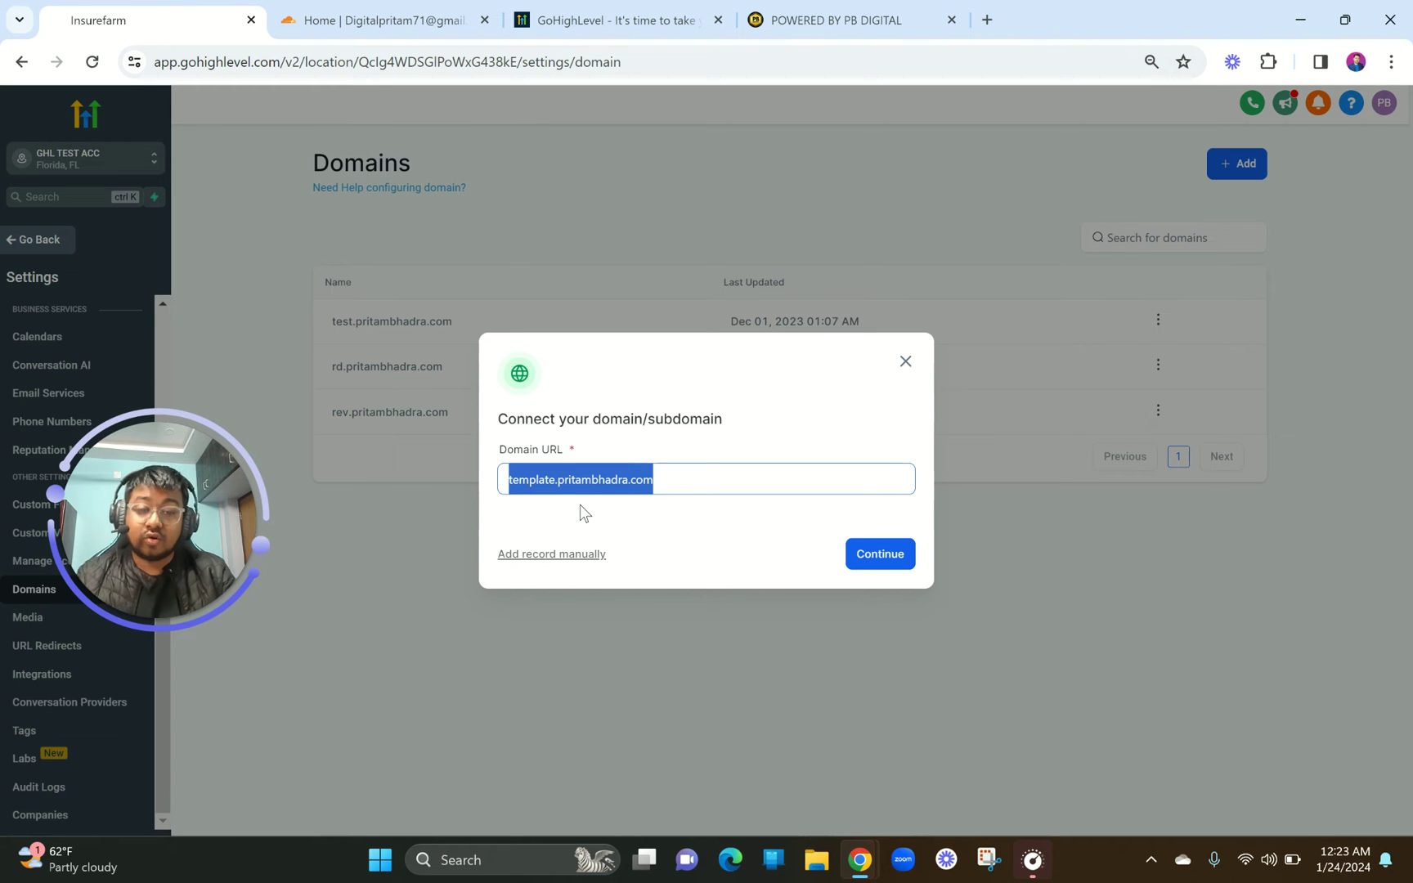
left_click(800, 483)
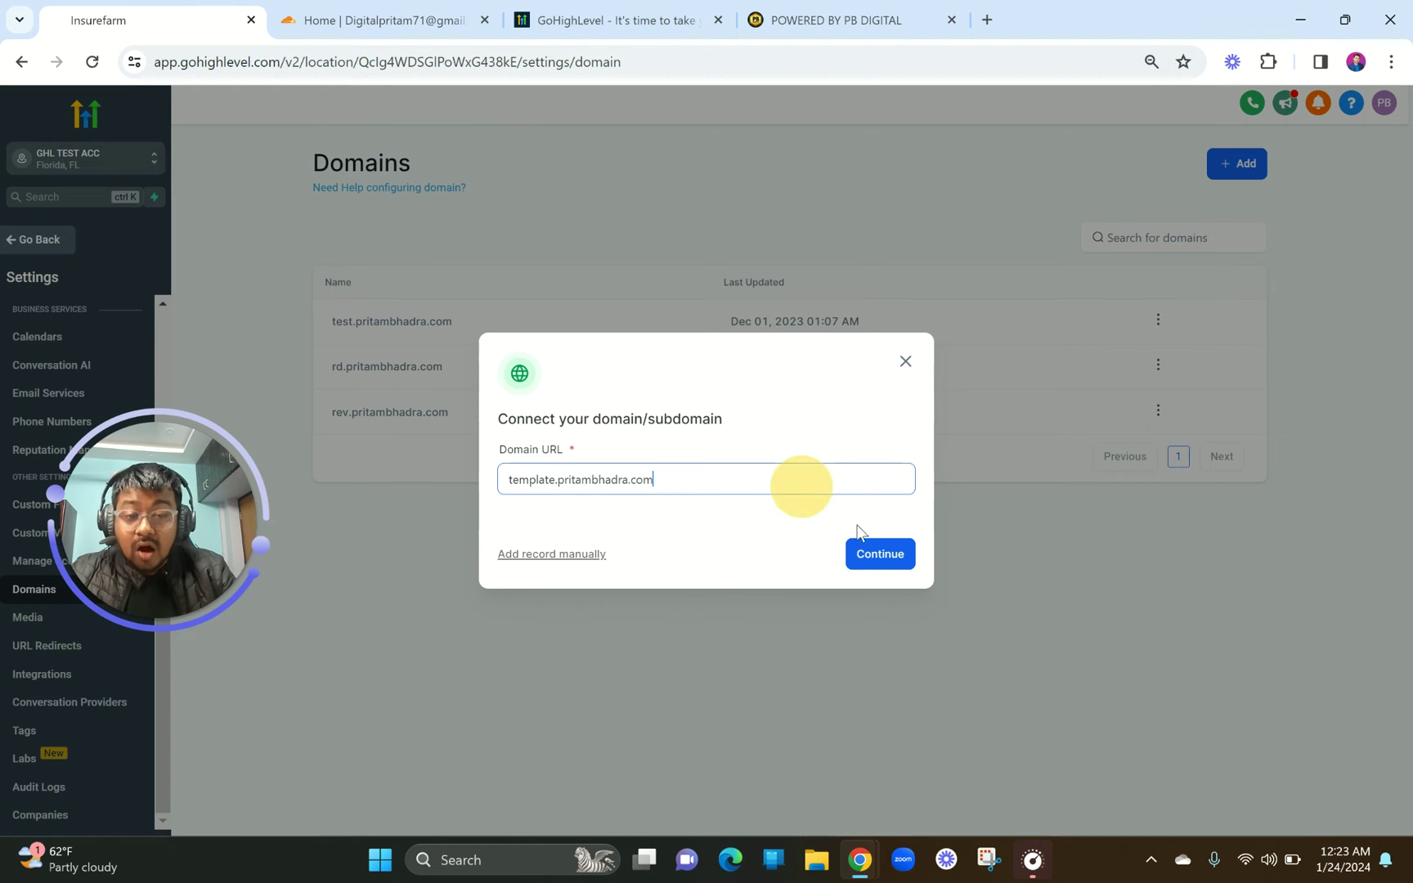
Submit the domain URL and authorize LeadConnector in Cloudflare to add the template CNAME record pointing to flash.funnels.msgsndr.com.
left_click(881, 556)
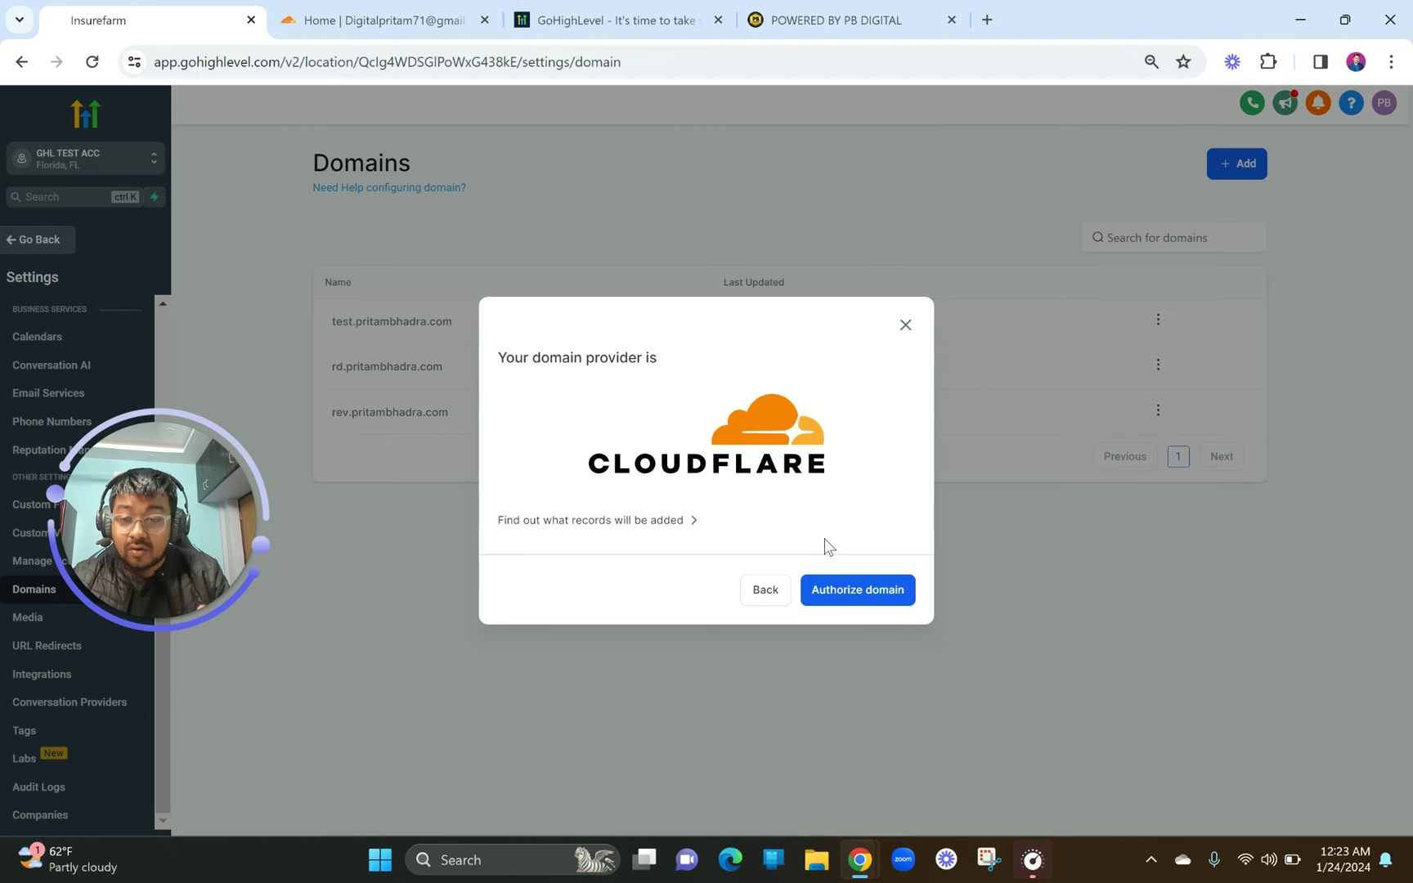
left_click(855, 598)
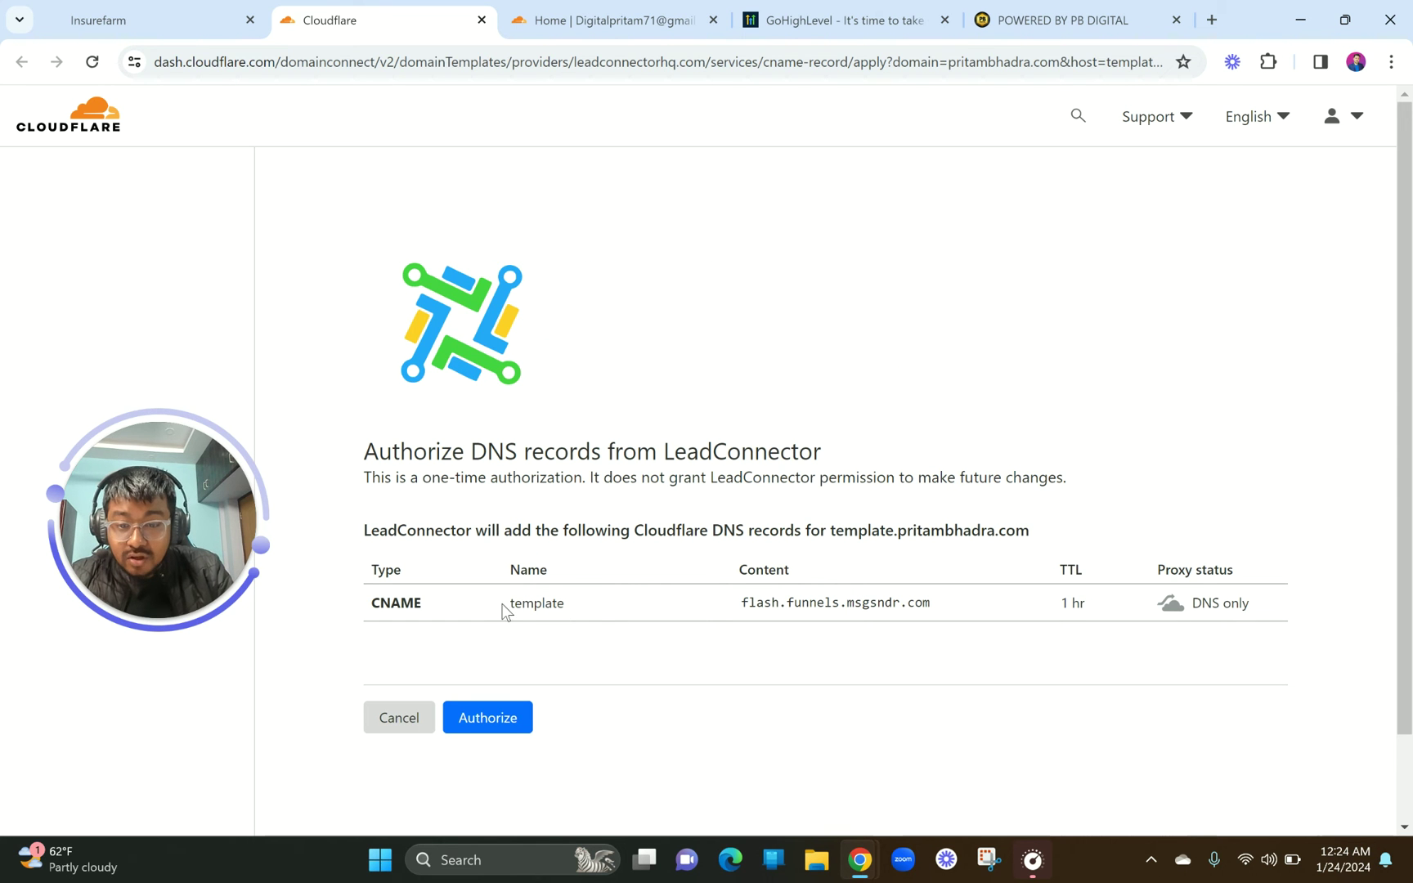
left_click_drag(369, 603, 432, 605)
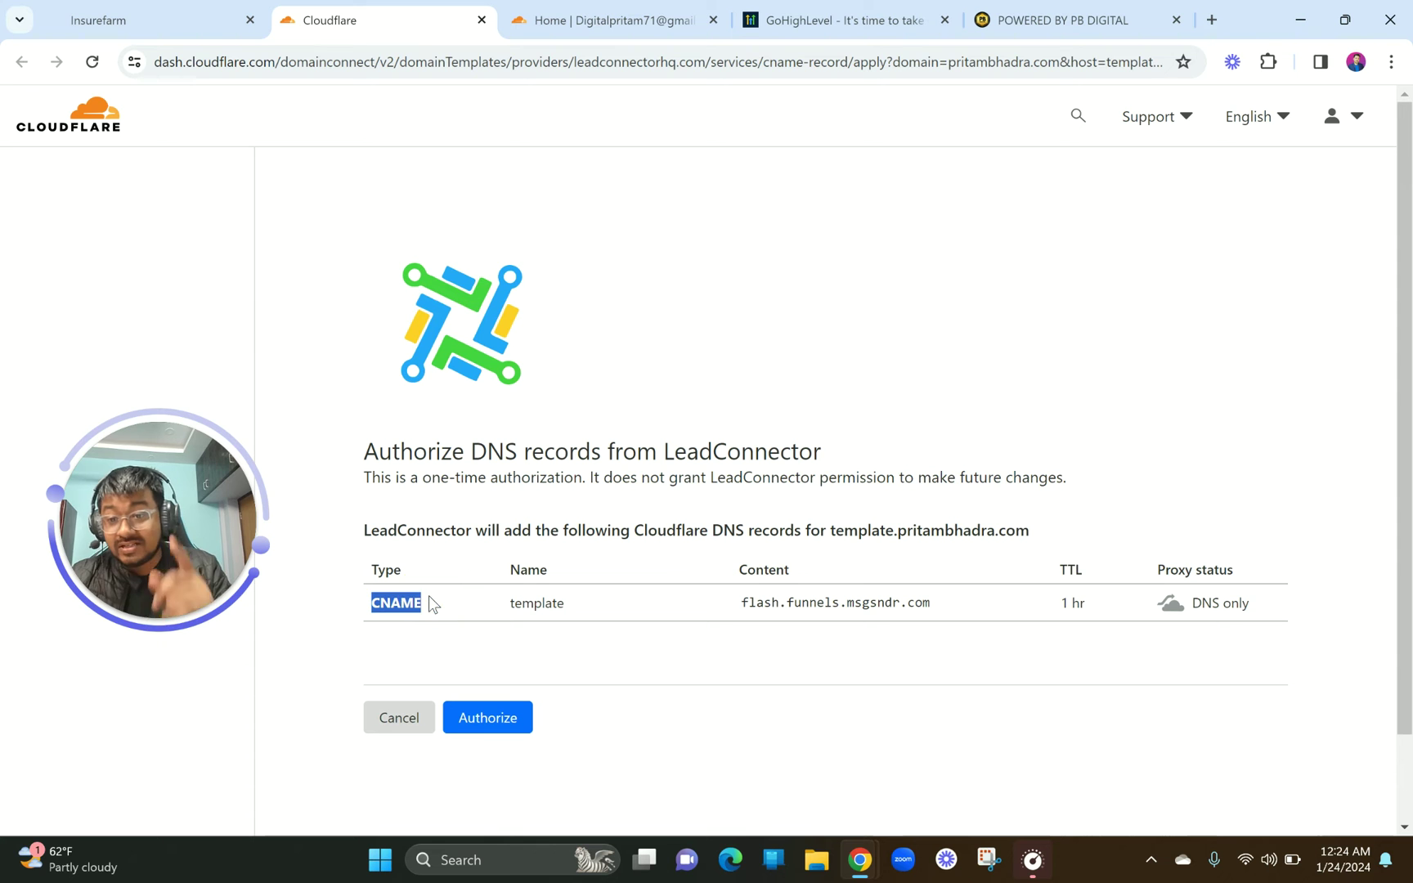
double_click(527, 603)
left_click_drag(732, 602, 981, 615)
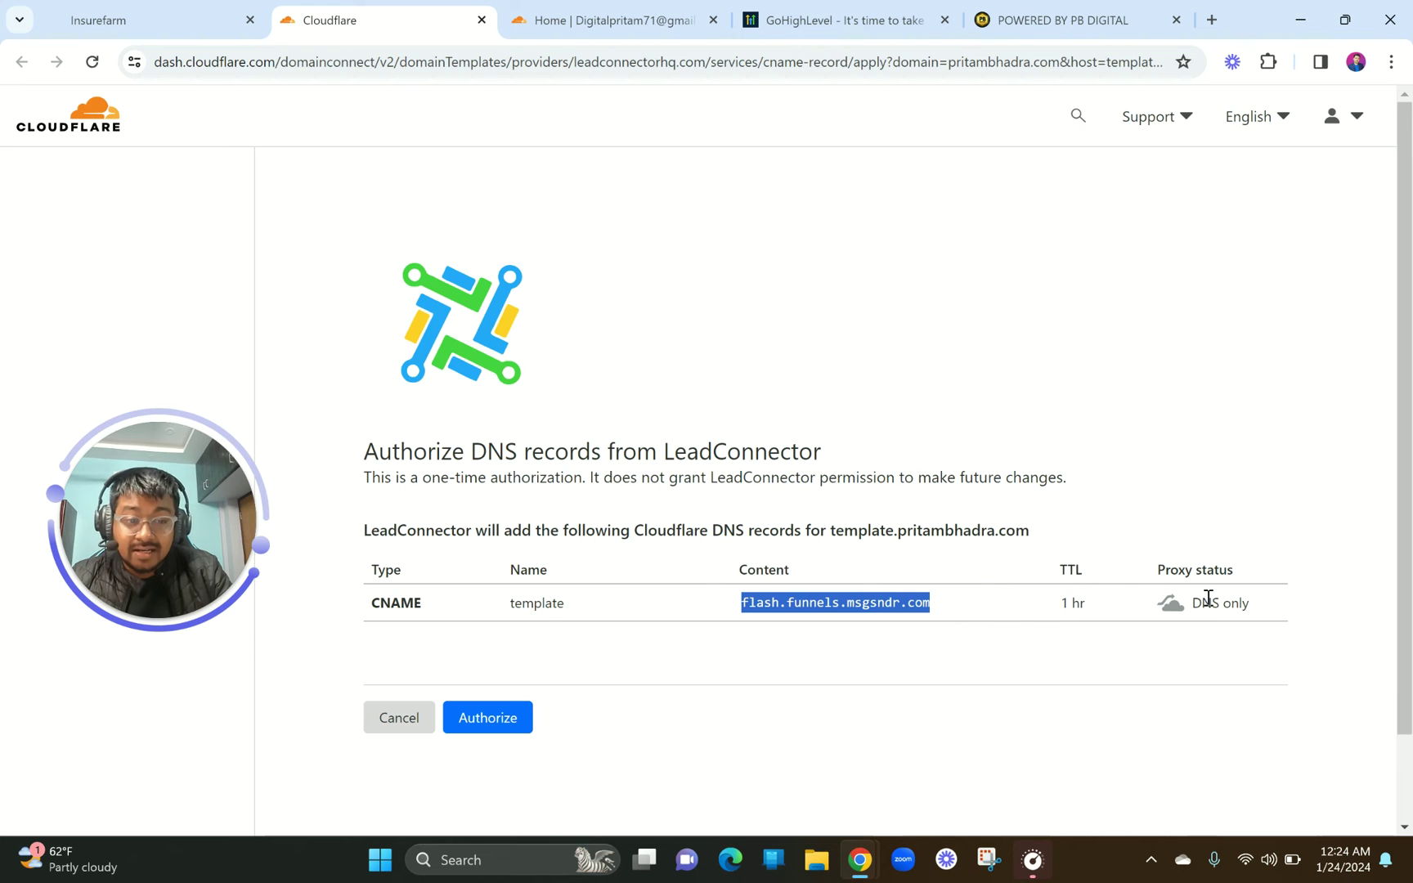
left_click(491, 720)
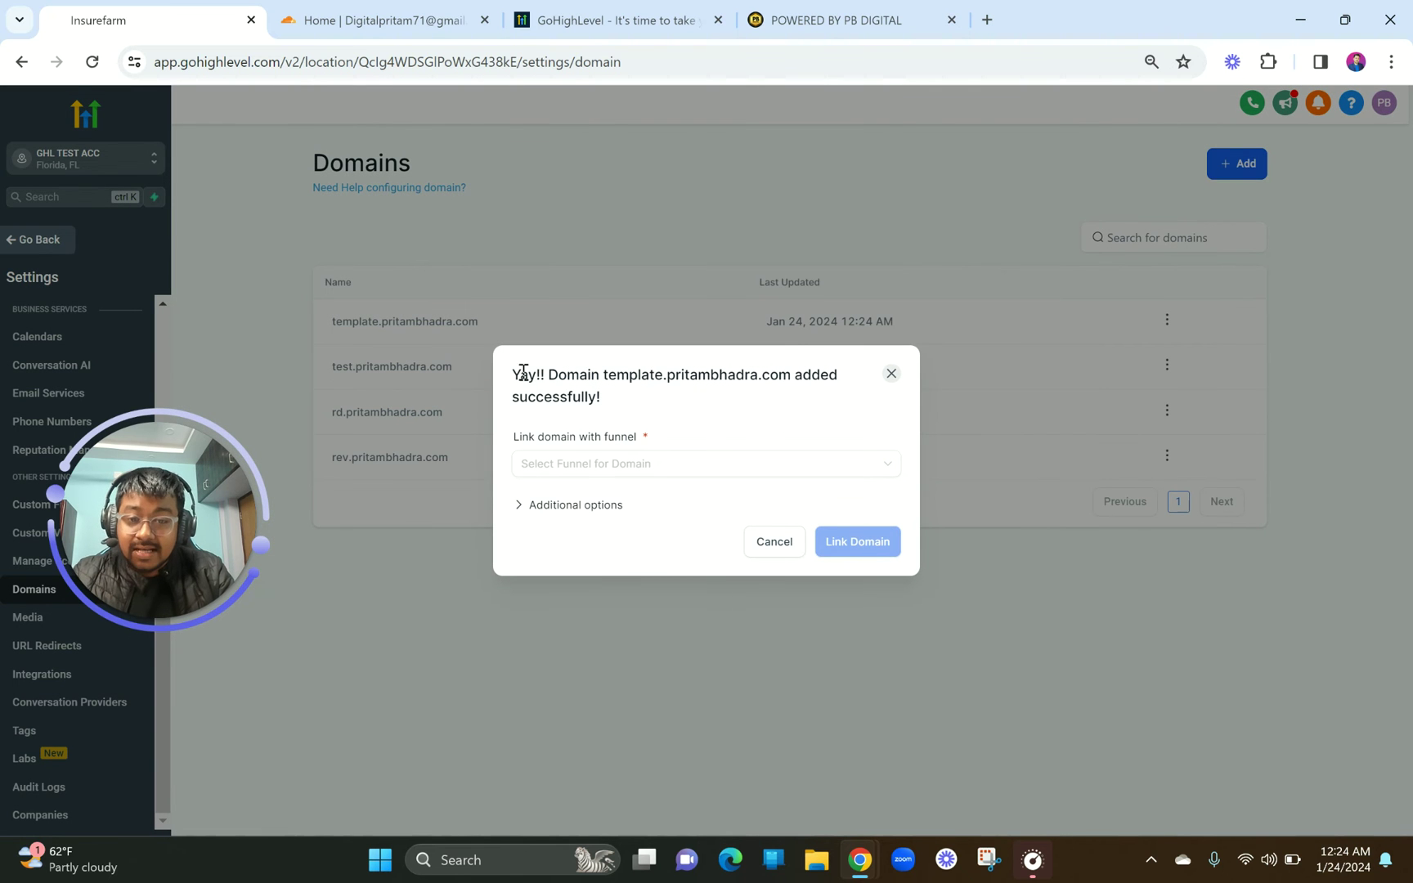
Choose Funnel Design Tutorial as the funnel linked with template.pritambhadra.com and Home as its default funnel step.
left_click_drag(512, 375, 844, 396)
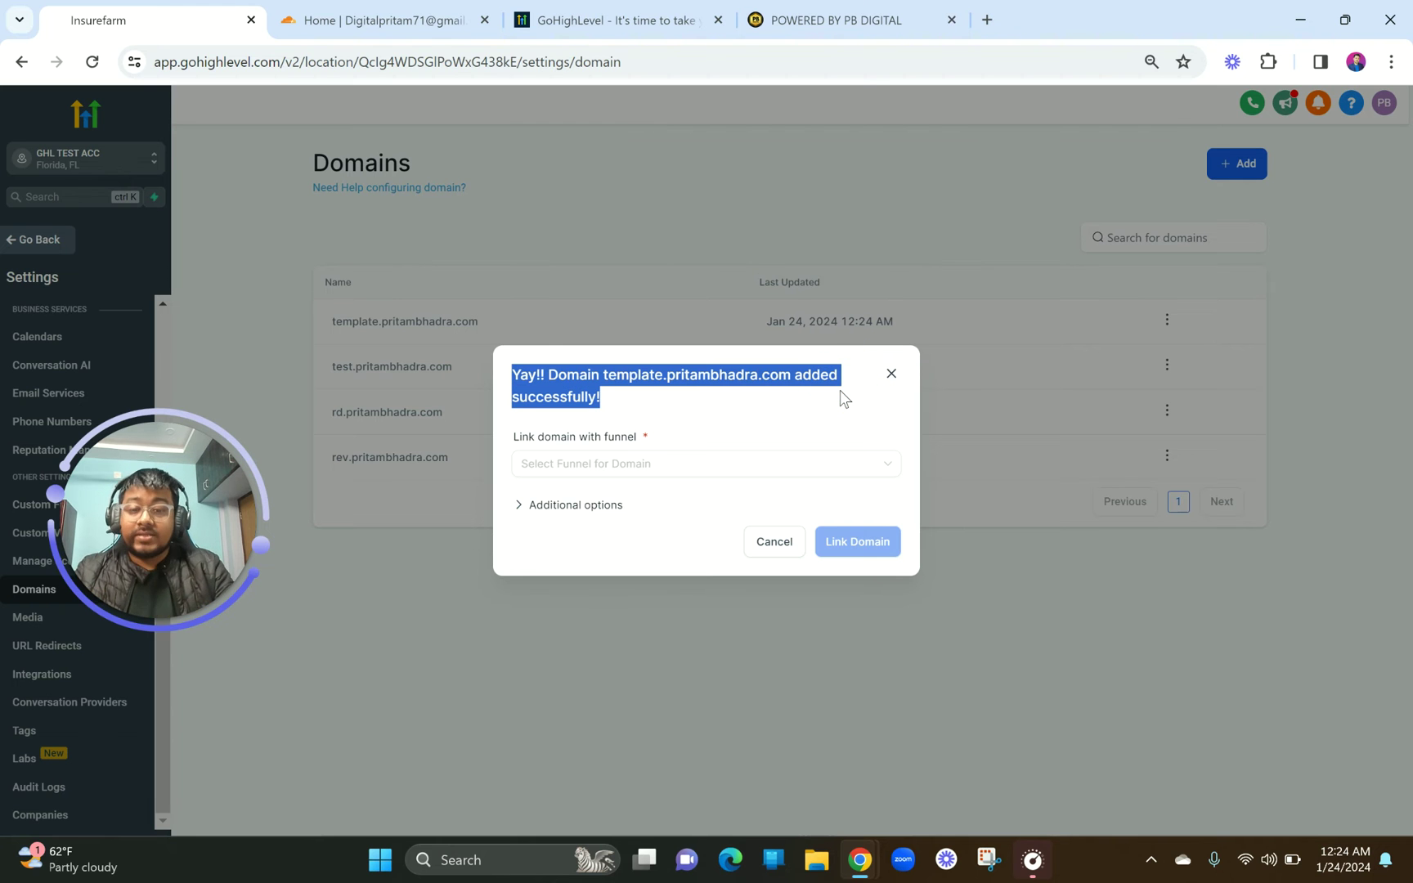
left_click(738, 473)
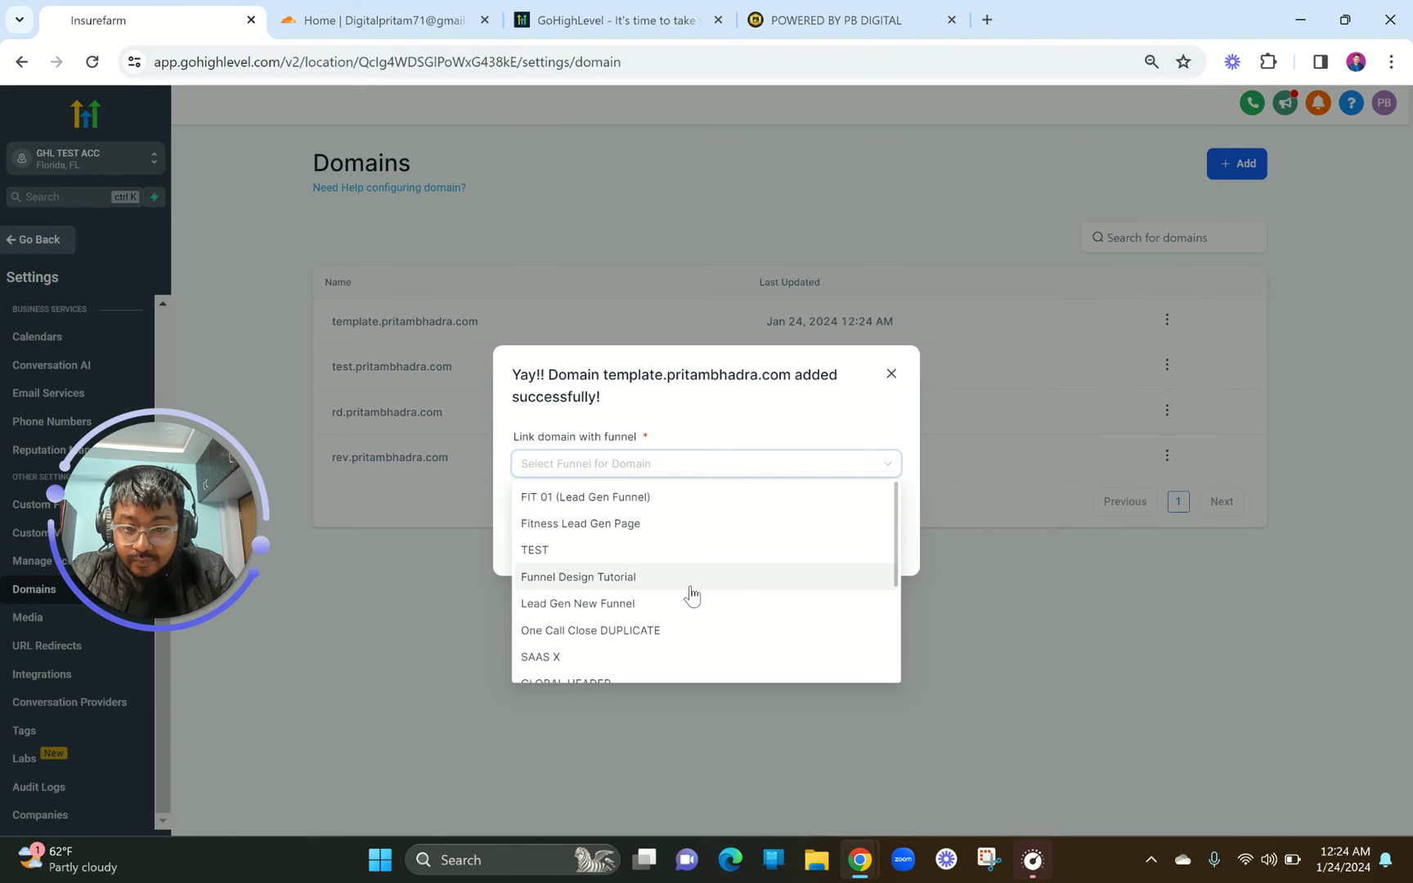
scroll(691, 595, "down", 3)
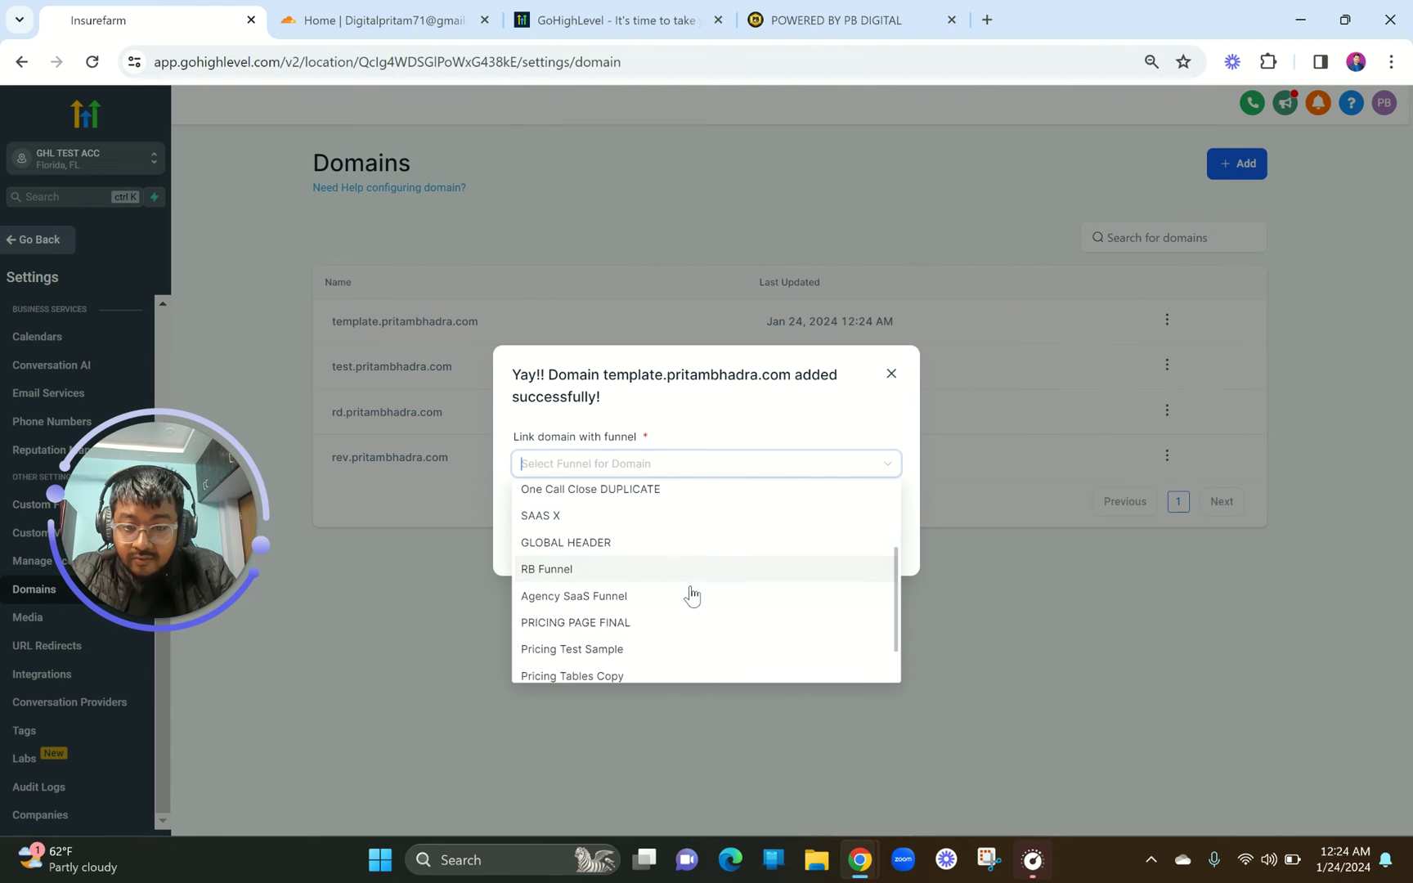
scroll(691, 596, "up", 2)
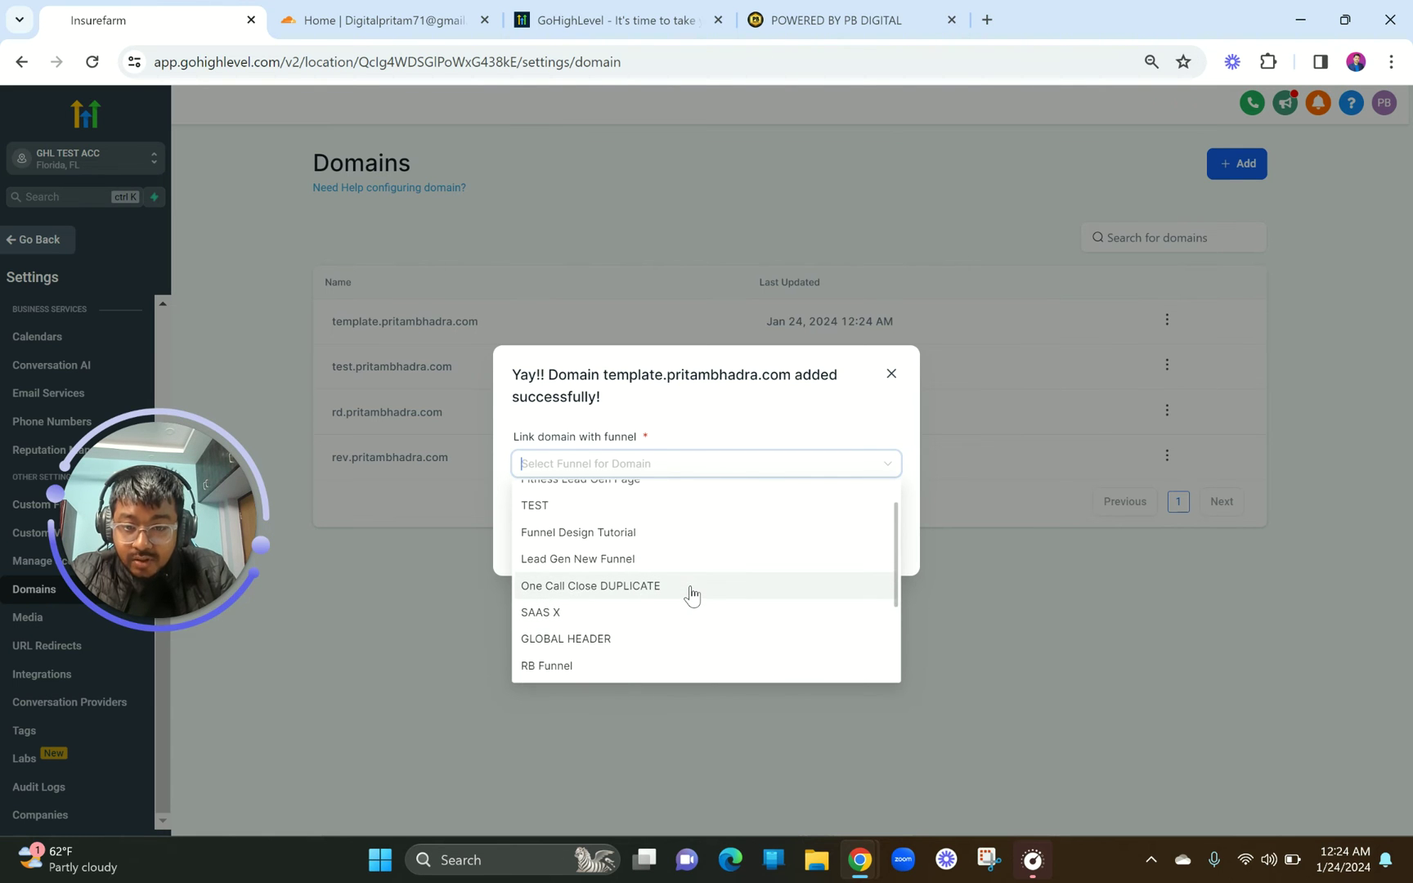
left_click(681, 535)
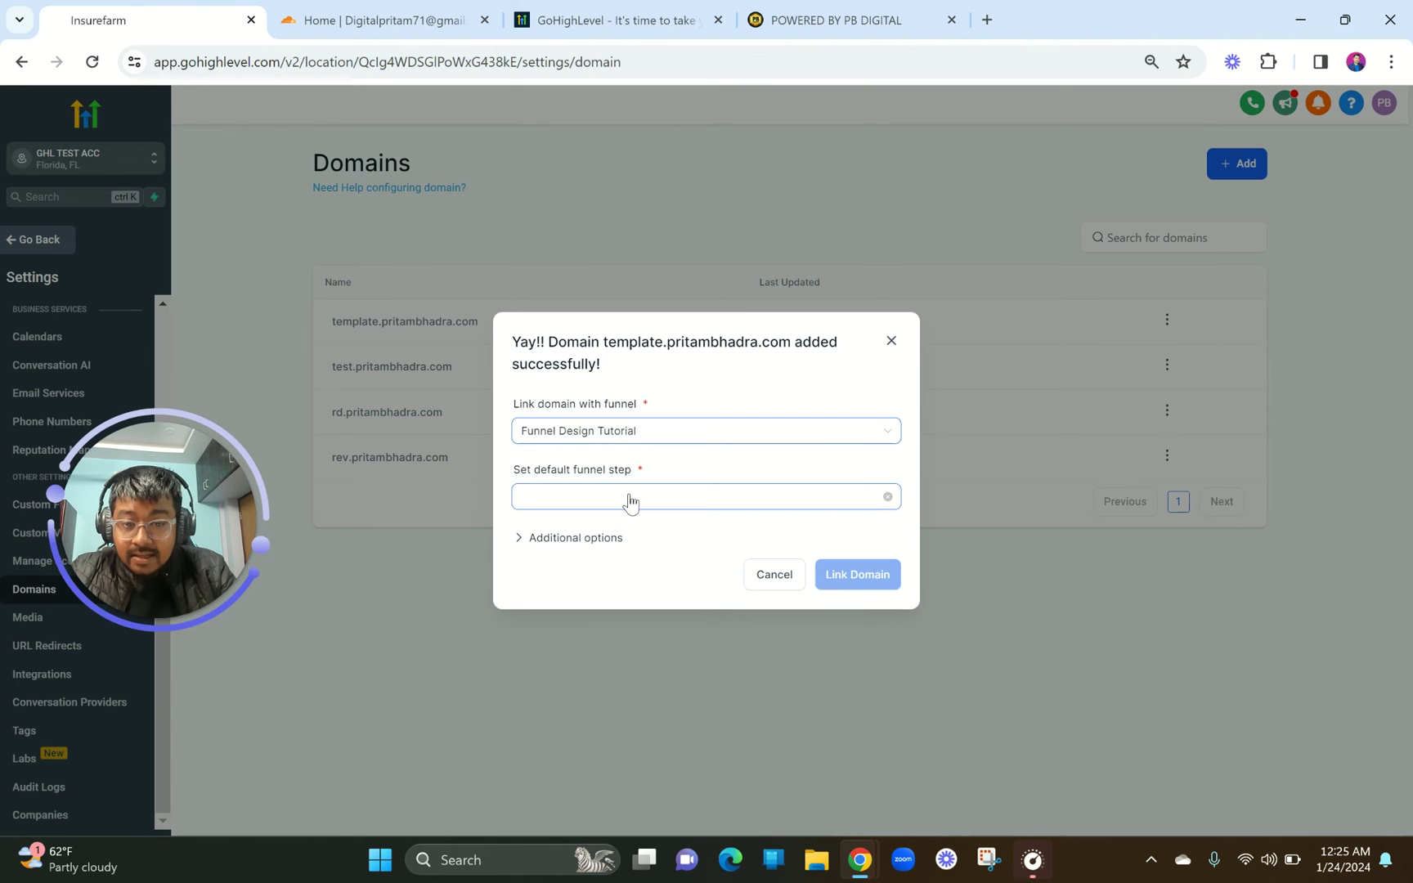
left_click(630, 501)
left_click(600, 532)
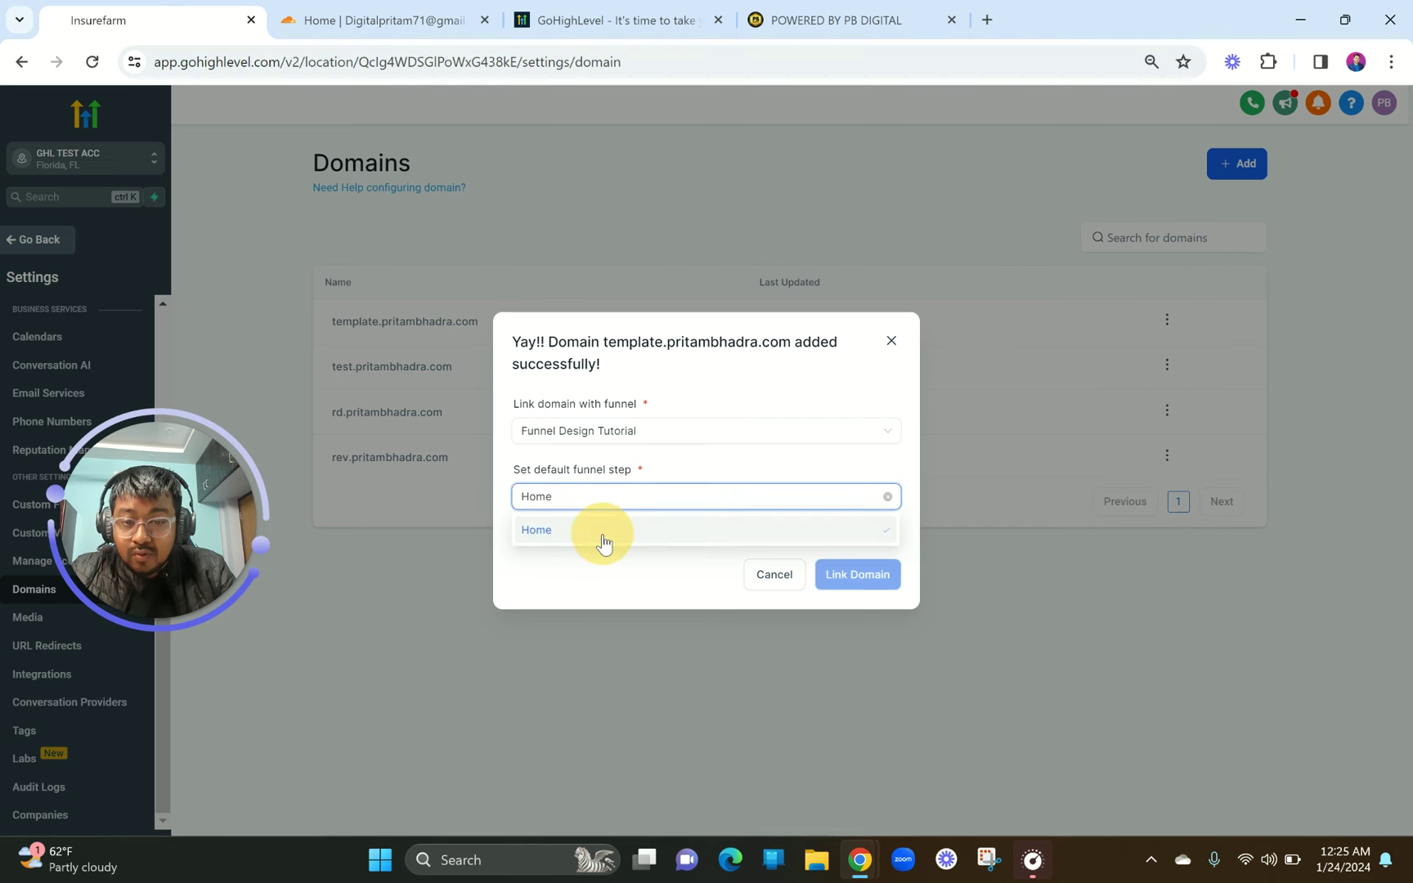
Set the default 404/error page to Funnel Design Tutorial / Home and link the domain.
left_click(606, 537)
left_click(627, 556)
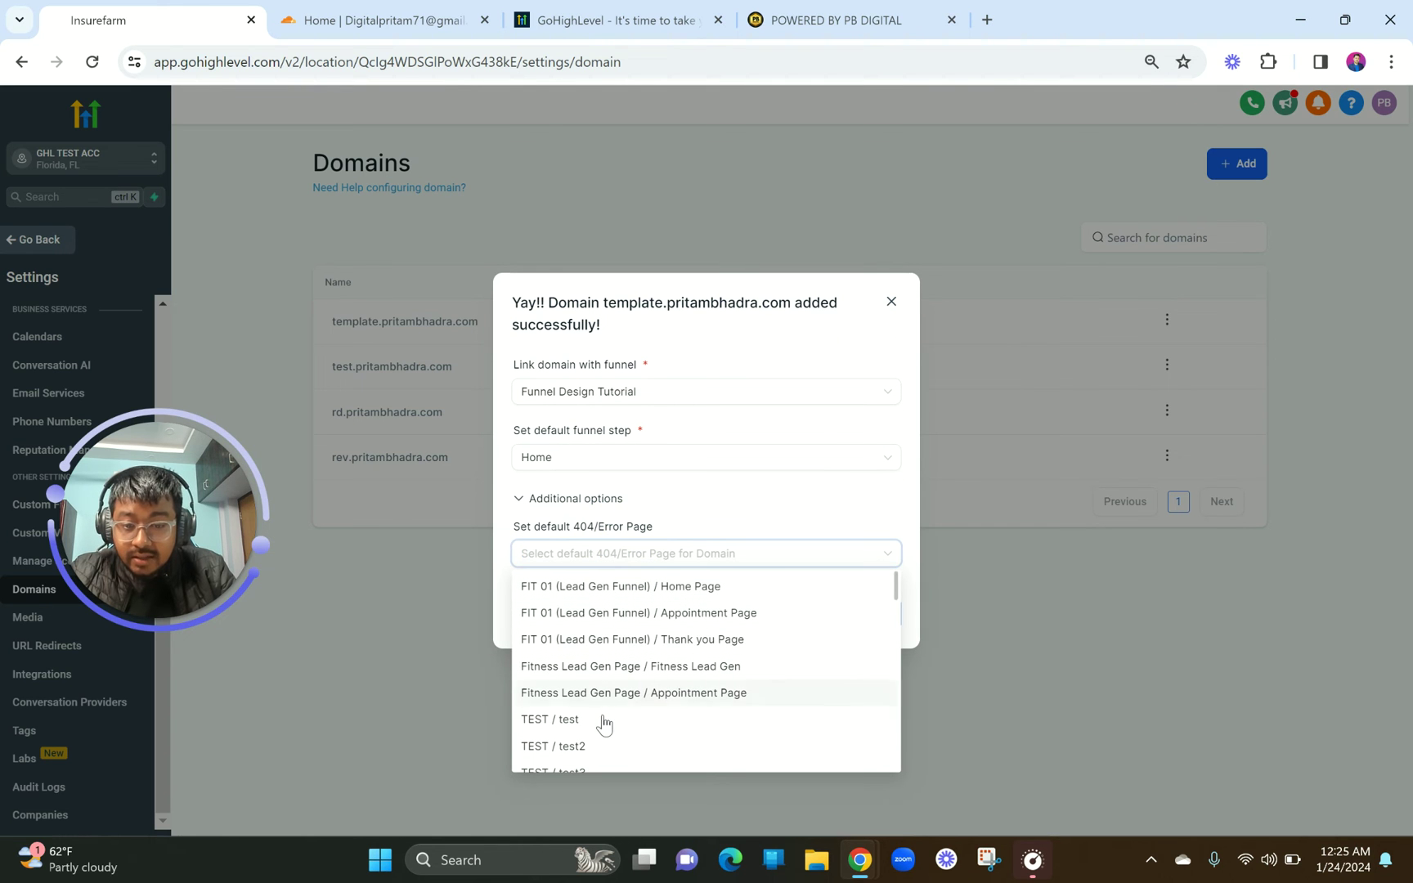
scroll(600, 679, "down", 5)
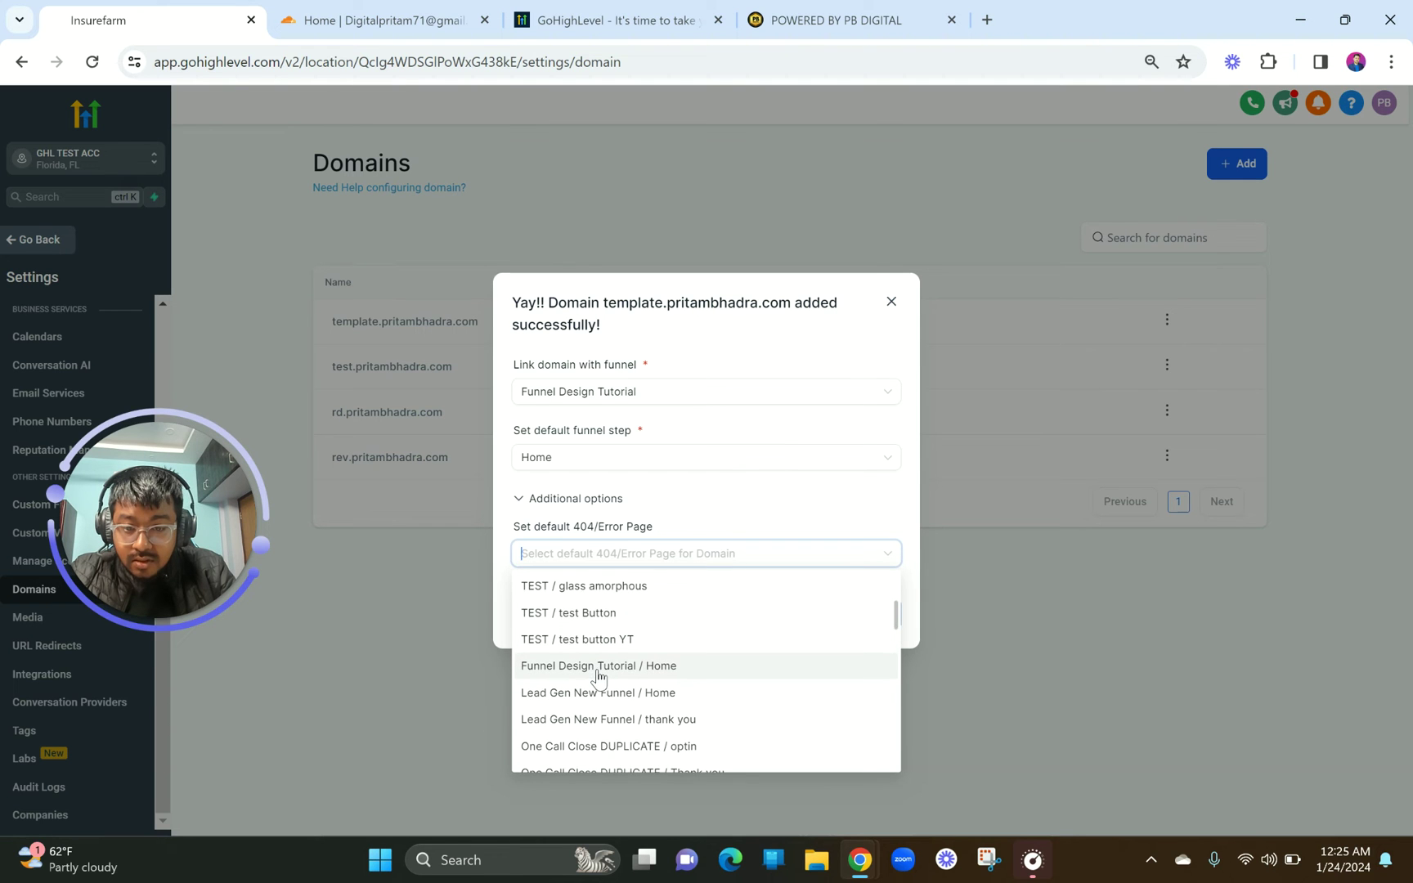
left_click(599, 668)
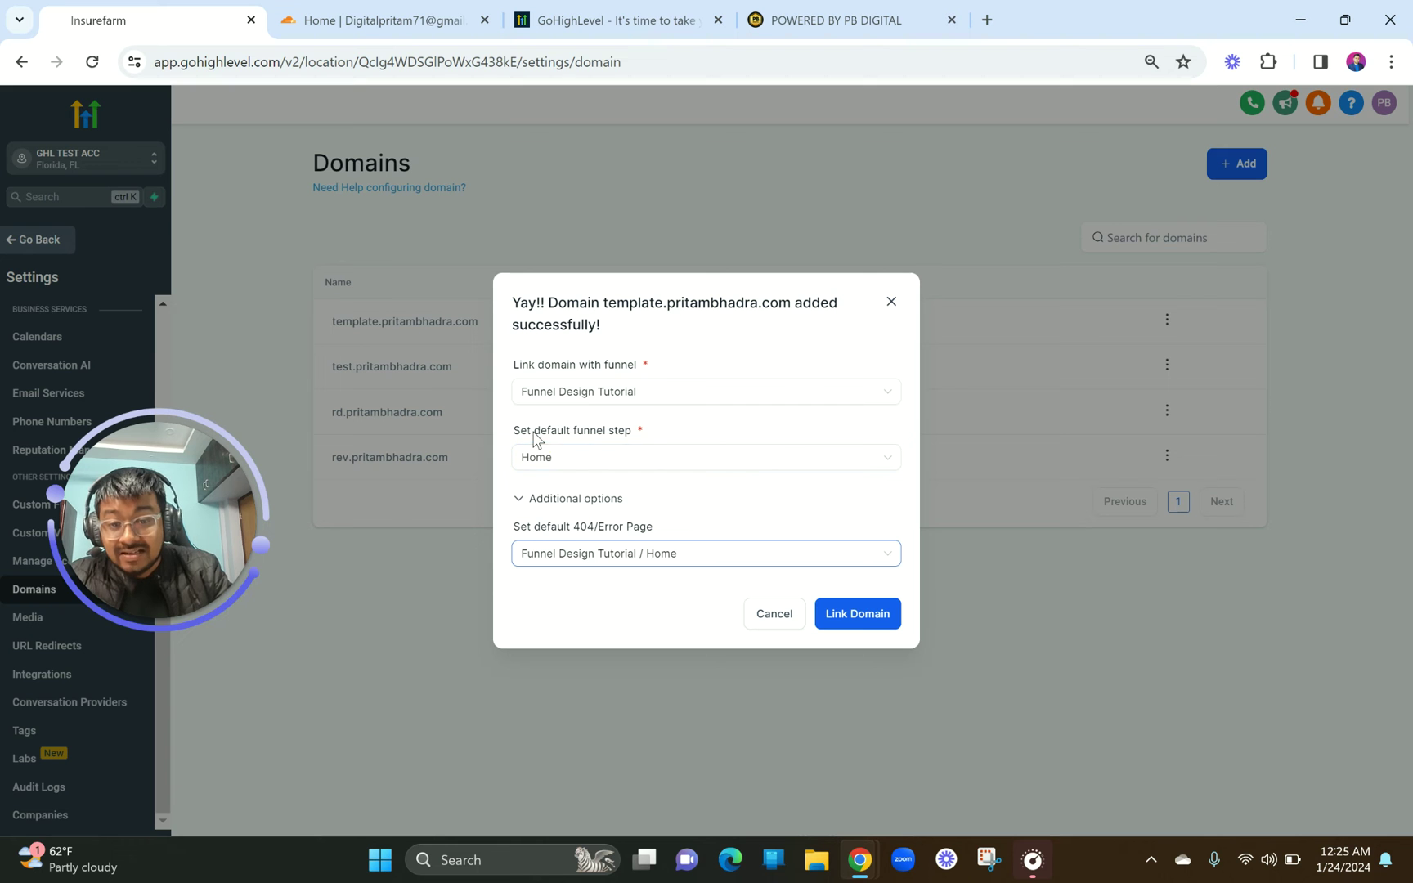
left_click_drag(533, 430, 638, 441)
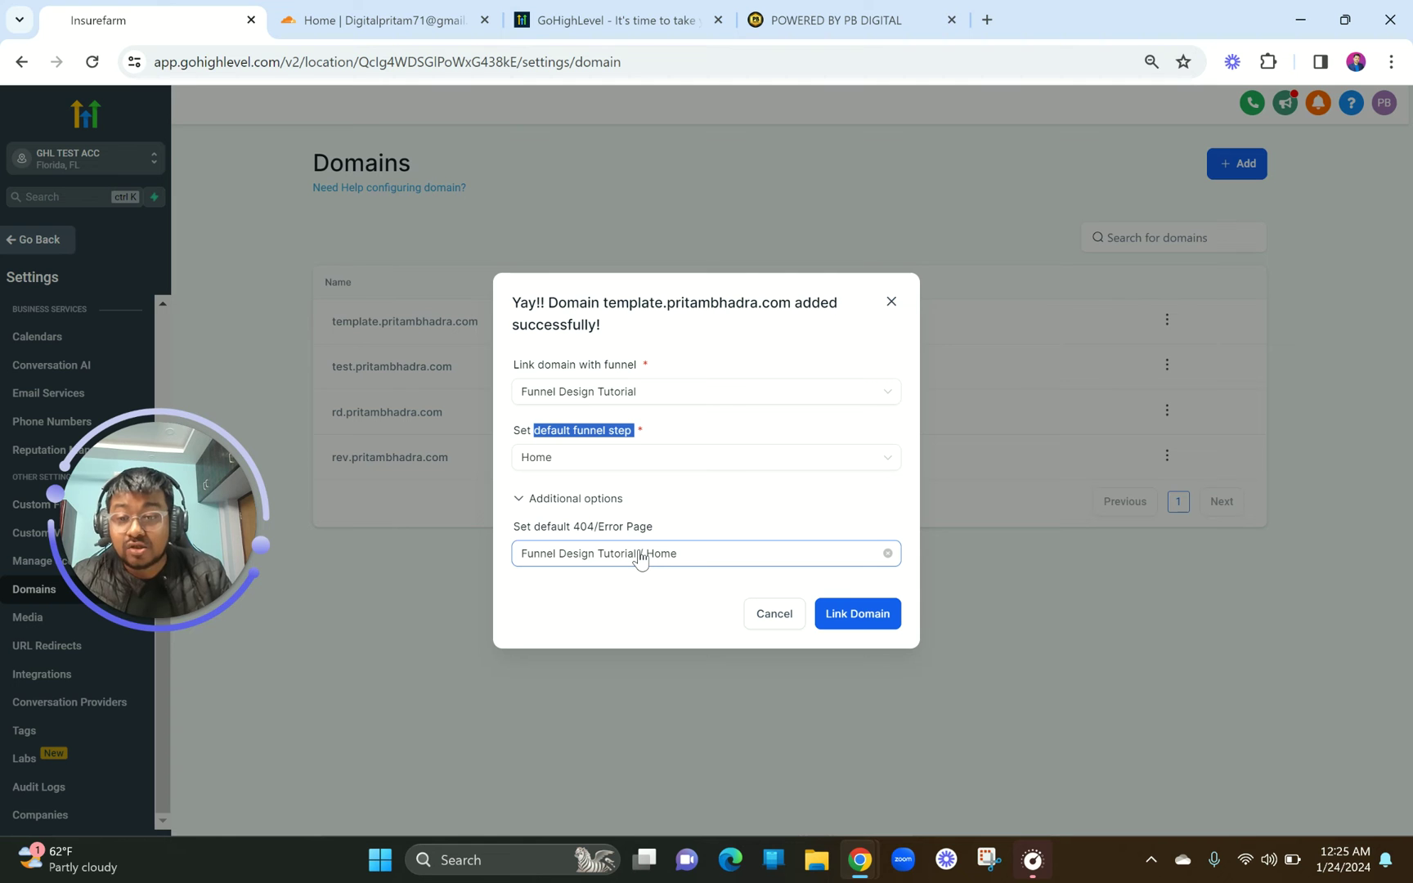
left_click(864, 625)
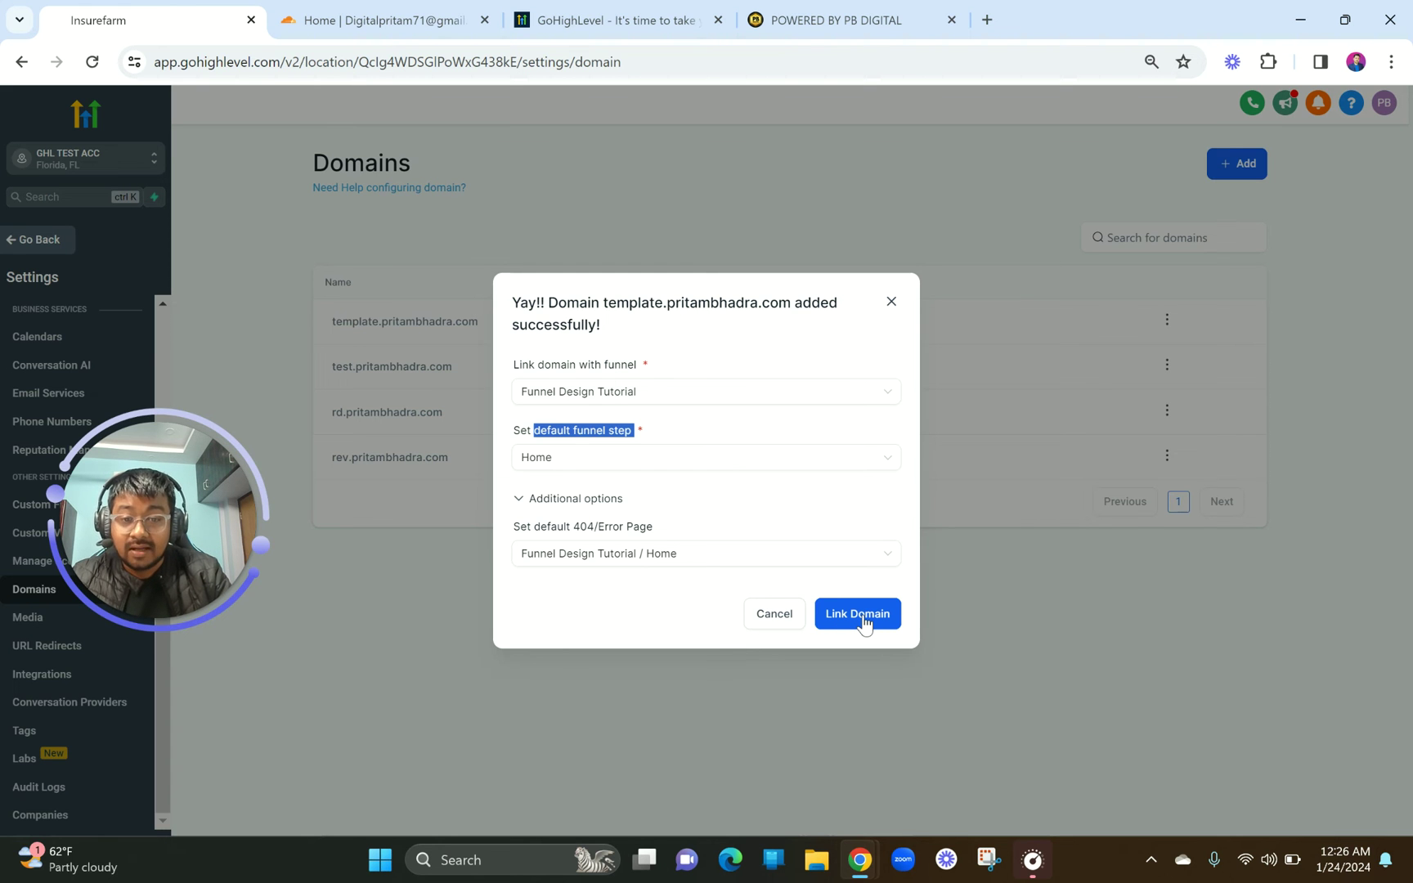
left_click(865, 625)
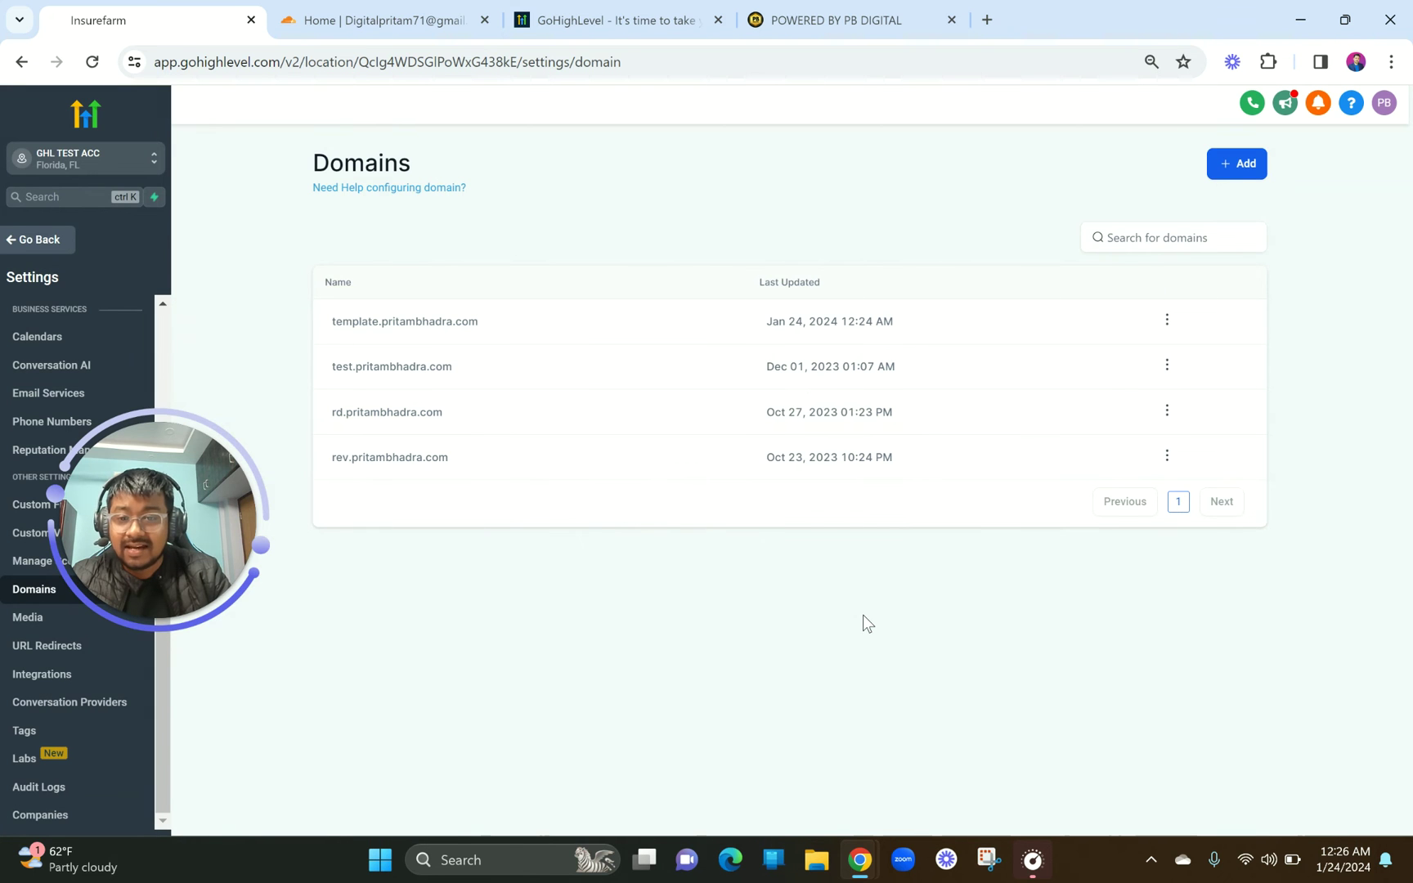
Copy template.pritambhadra.com from the domain list and load it in a new browser tab.
left_click_drag(481, 322, 330, 324)
key("ctrl+c")
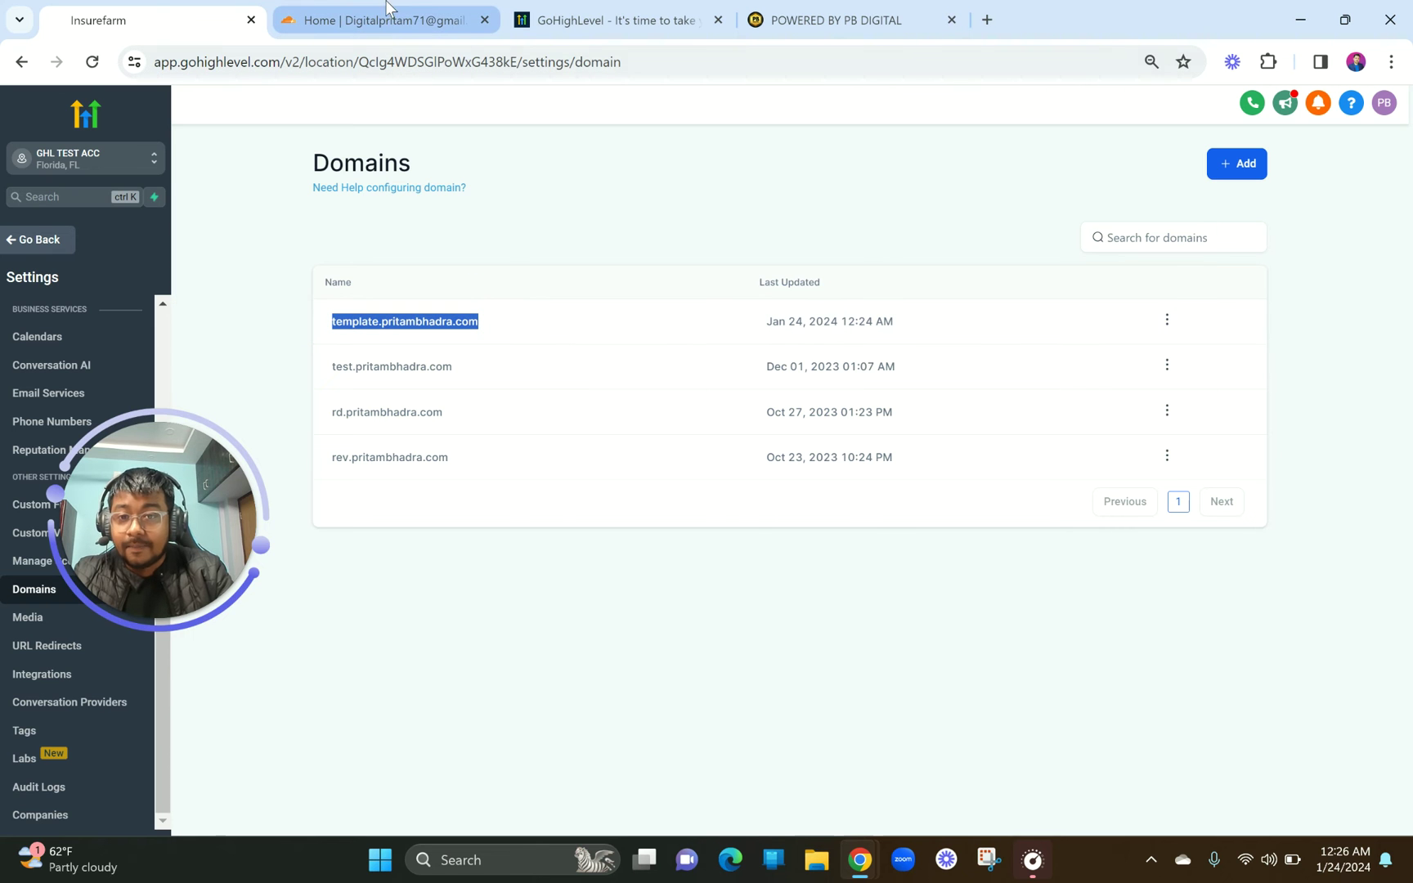
left_click(988, 18)
key("ctrl+v")
key("Return")
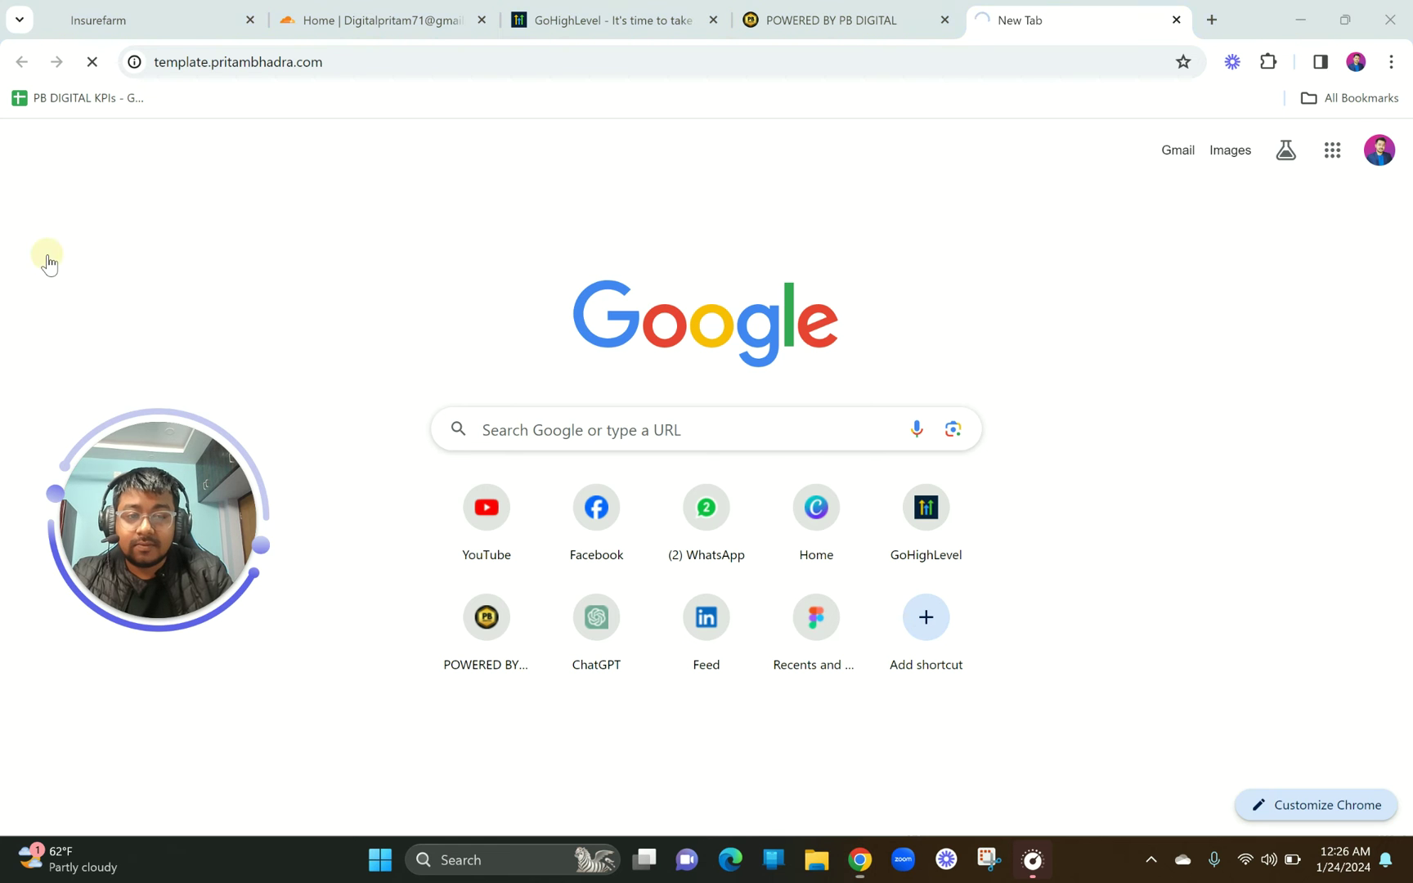
key("ctrl+w")
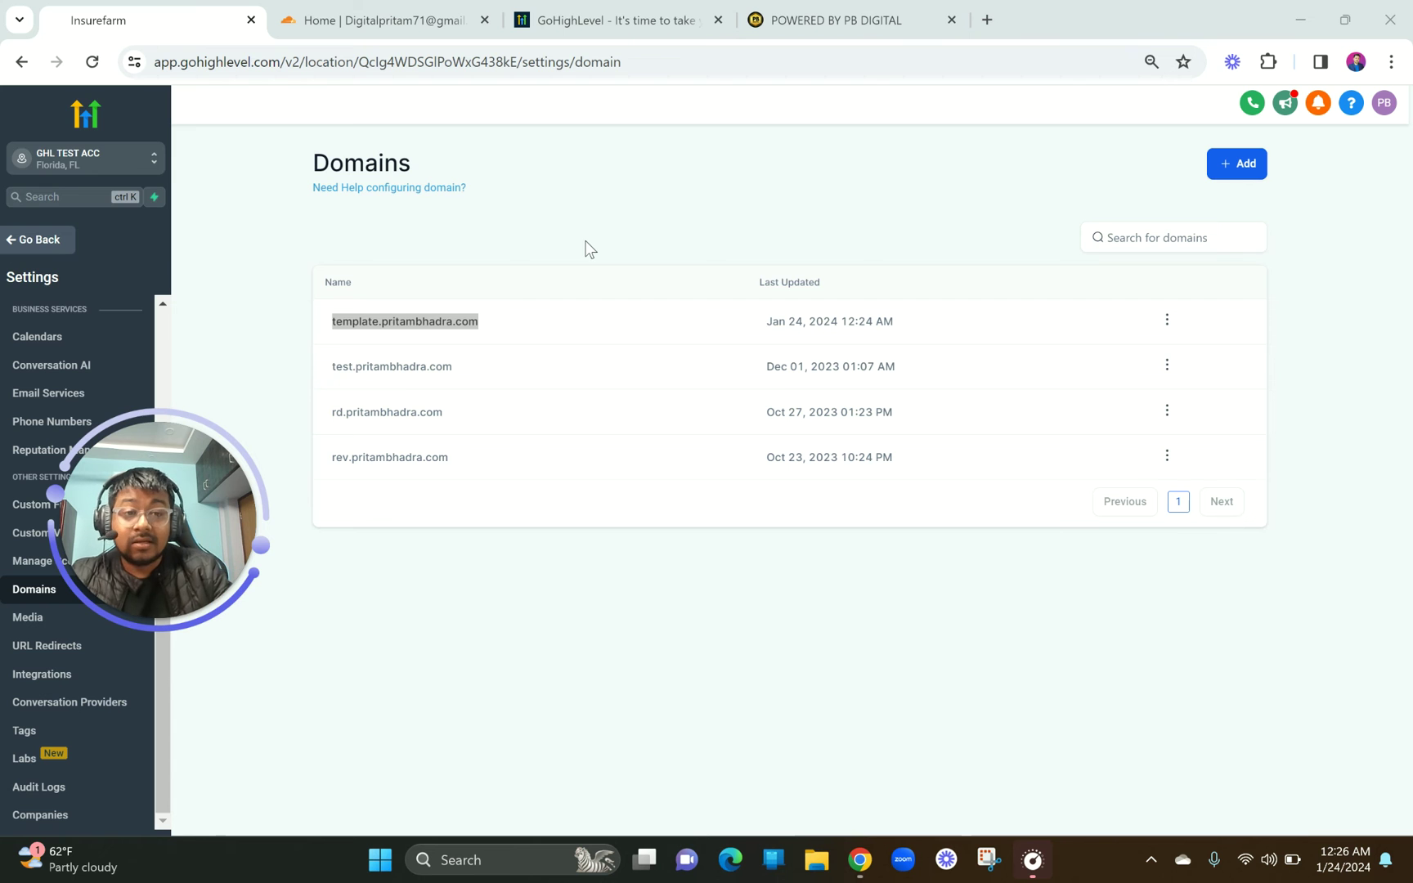
left_click(988, 20)
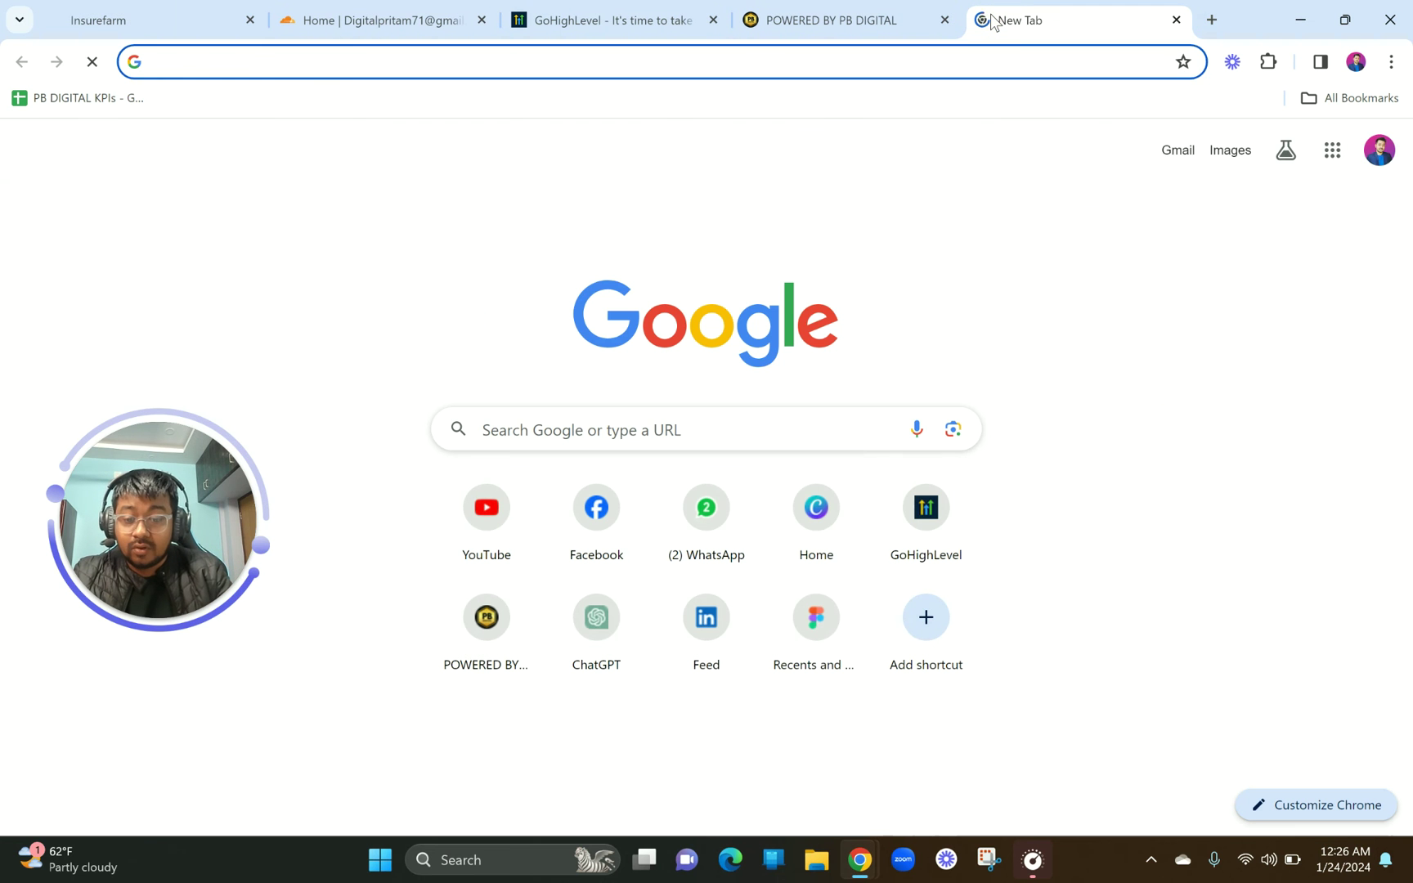
key("ctrl+v")
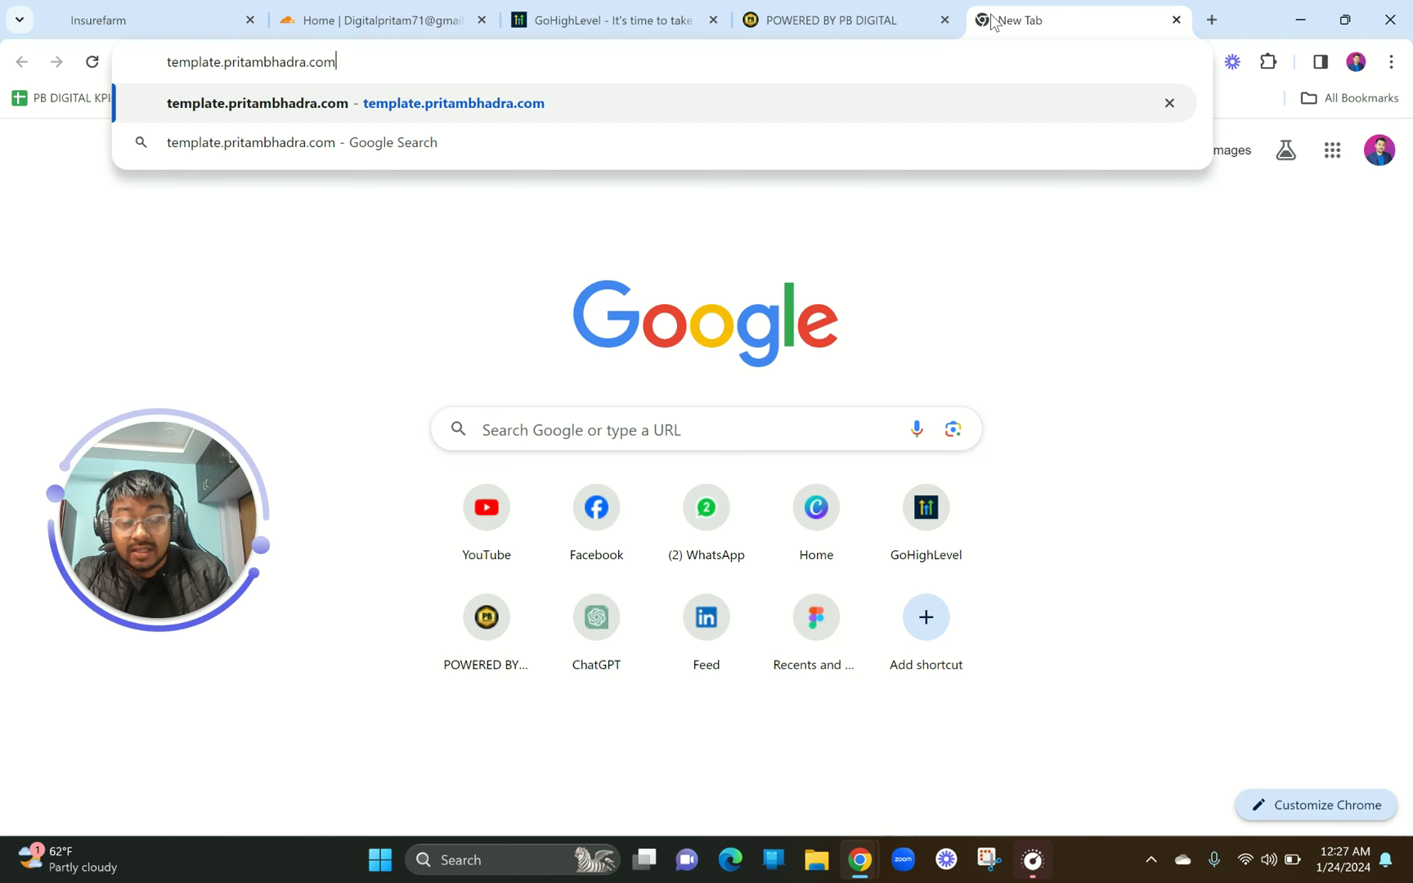
key("Return")
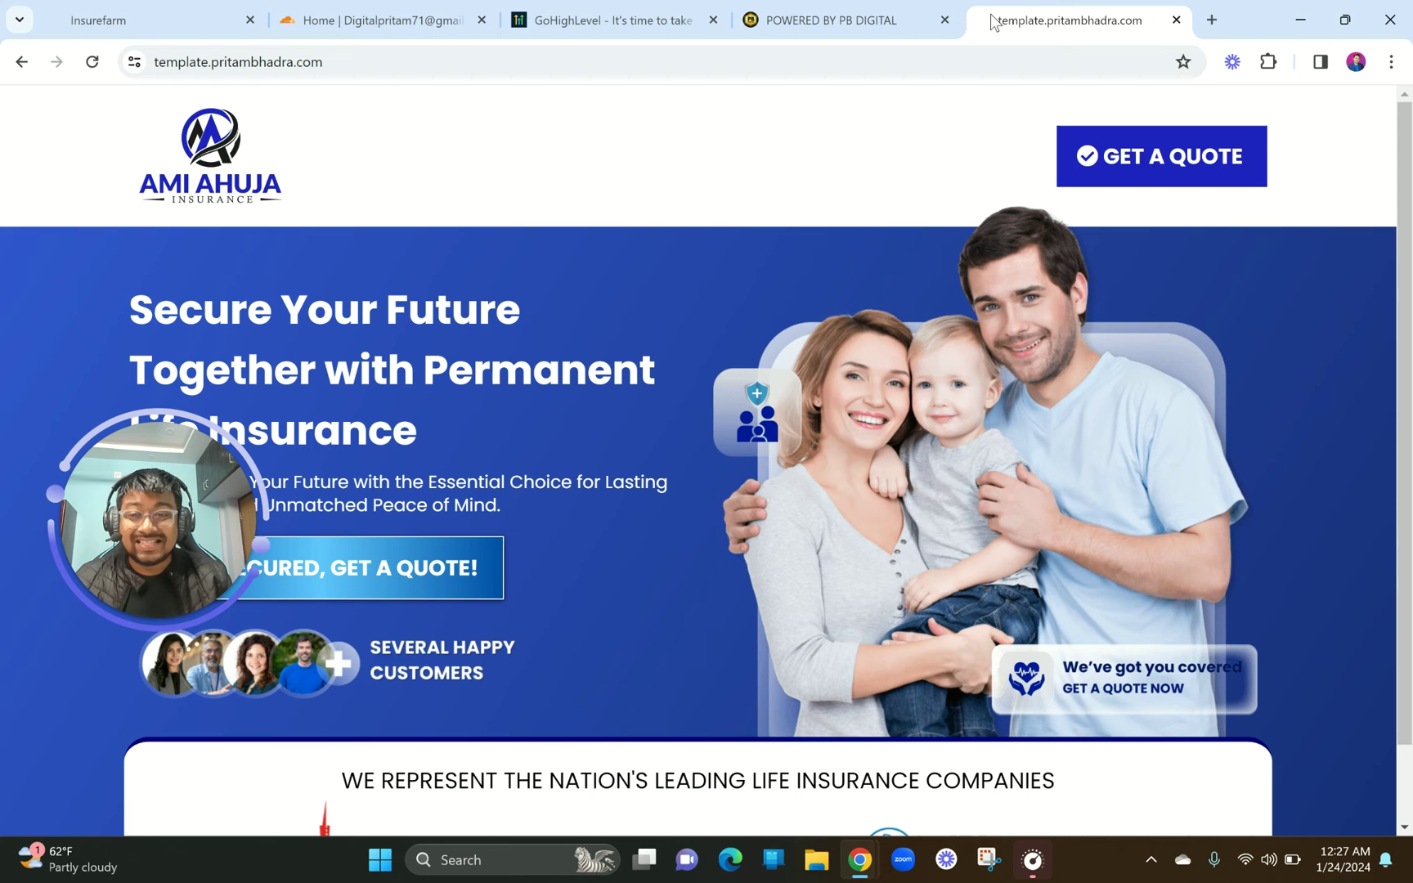
Look over the landing page on the linked subdomain and check its quote request form.
scroll(969, 197, "down", 1)
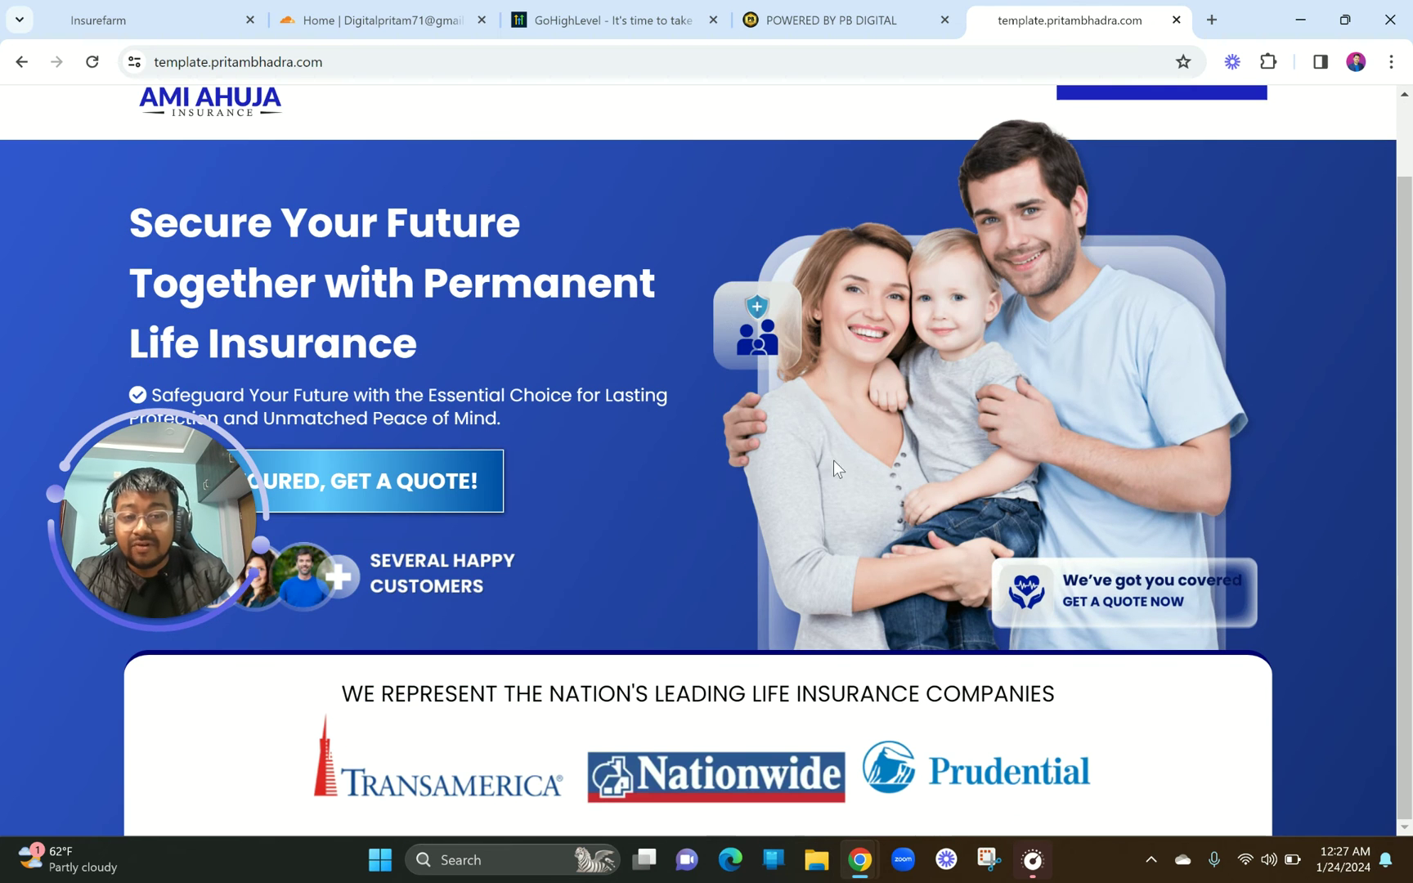
scroll(789, 369, "up", 1)
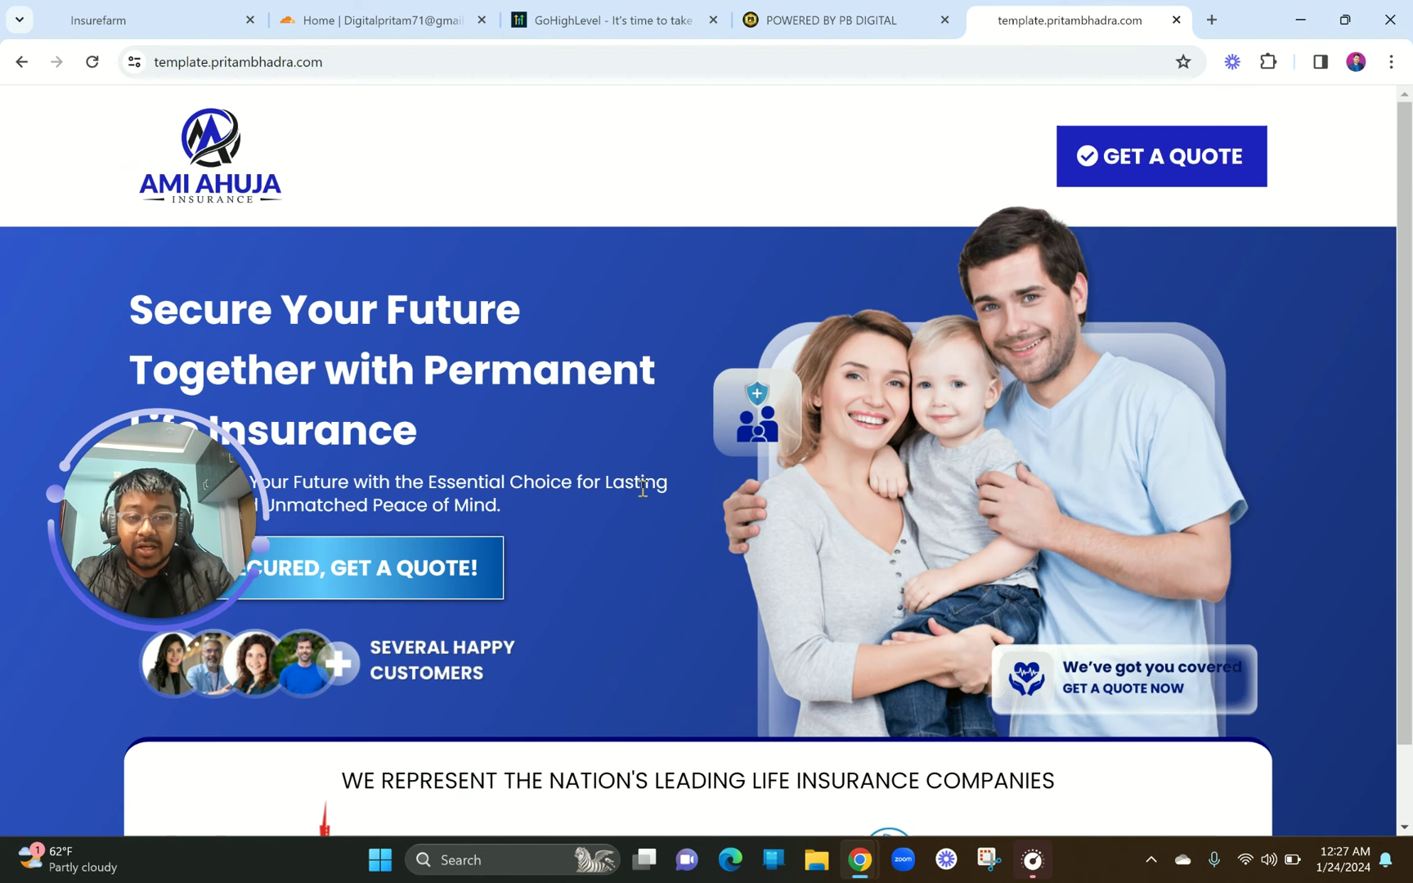
scroll(643, 488, "down", 1)
left_click(388, 492)
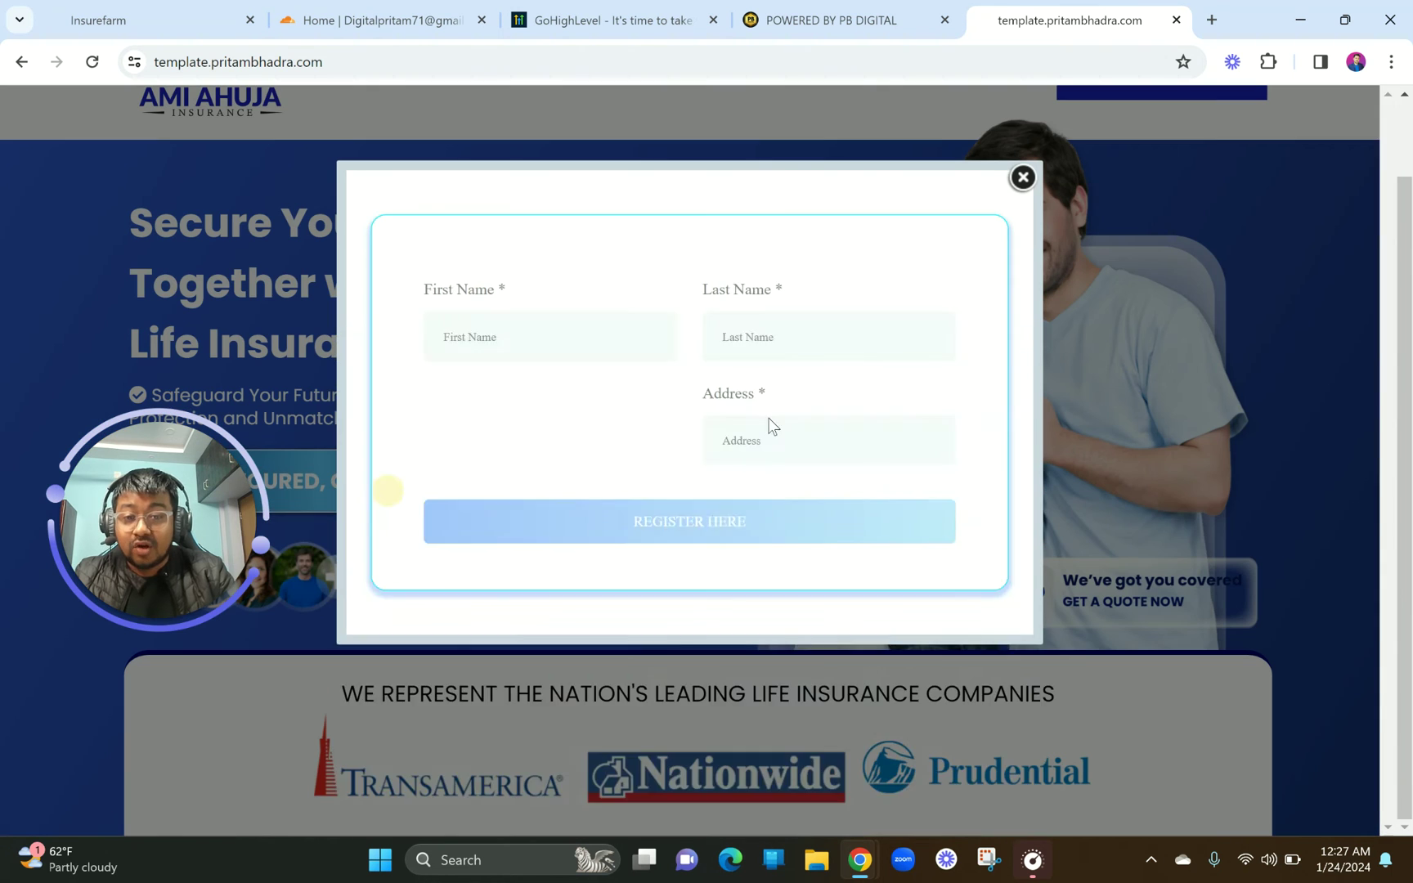
left_click(1024, 177)
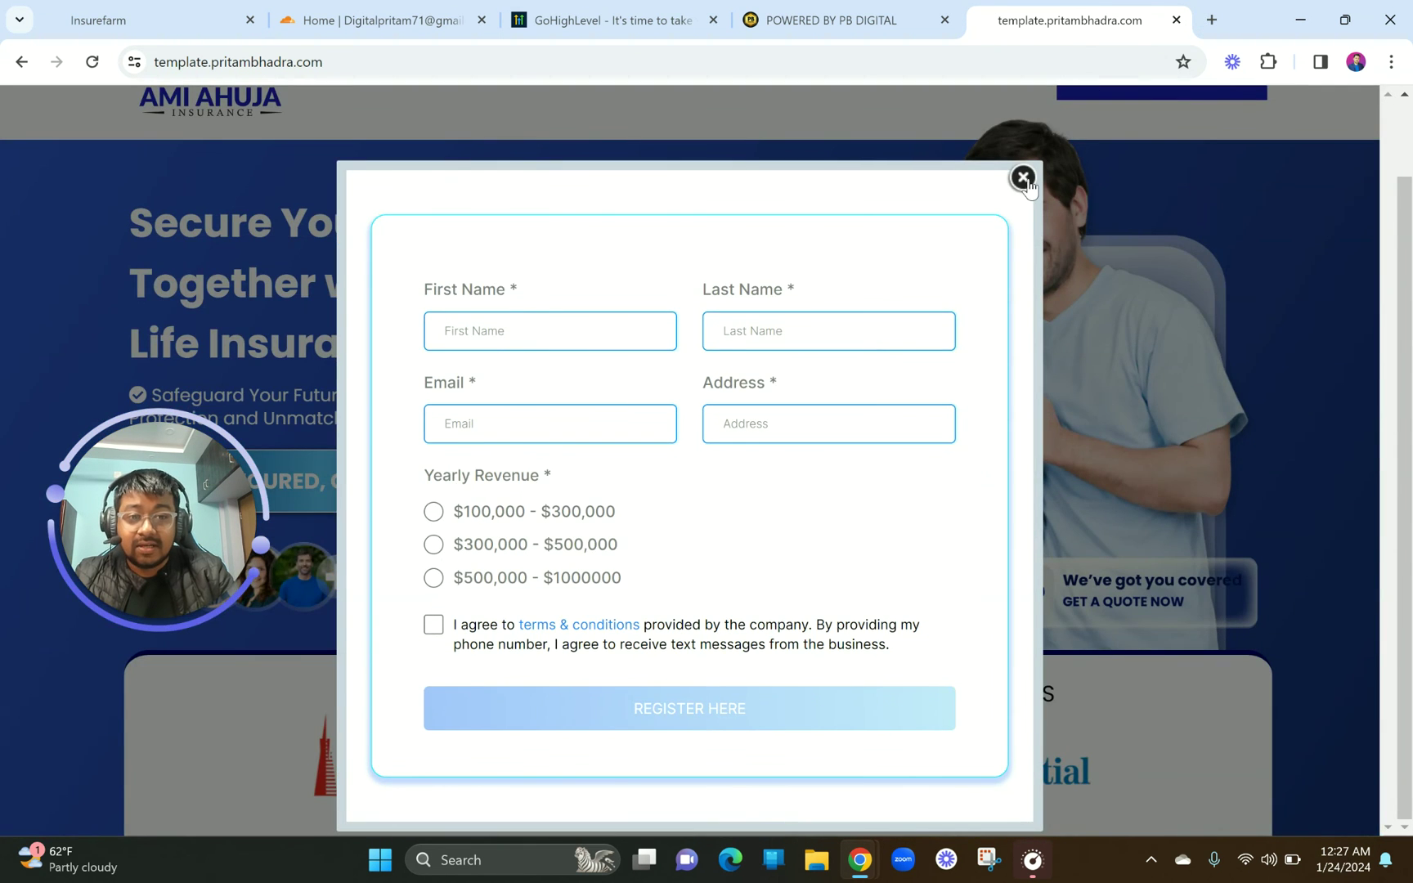
left_click(1024, 177)
Load template.pritambhadra.com once more in another new browser tab.
left_click(1211, 19)
key("ctrl+v")
key("Return")
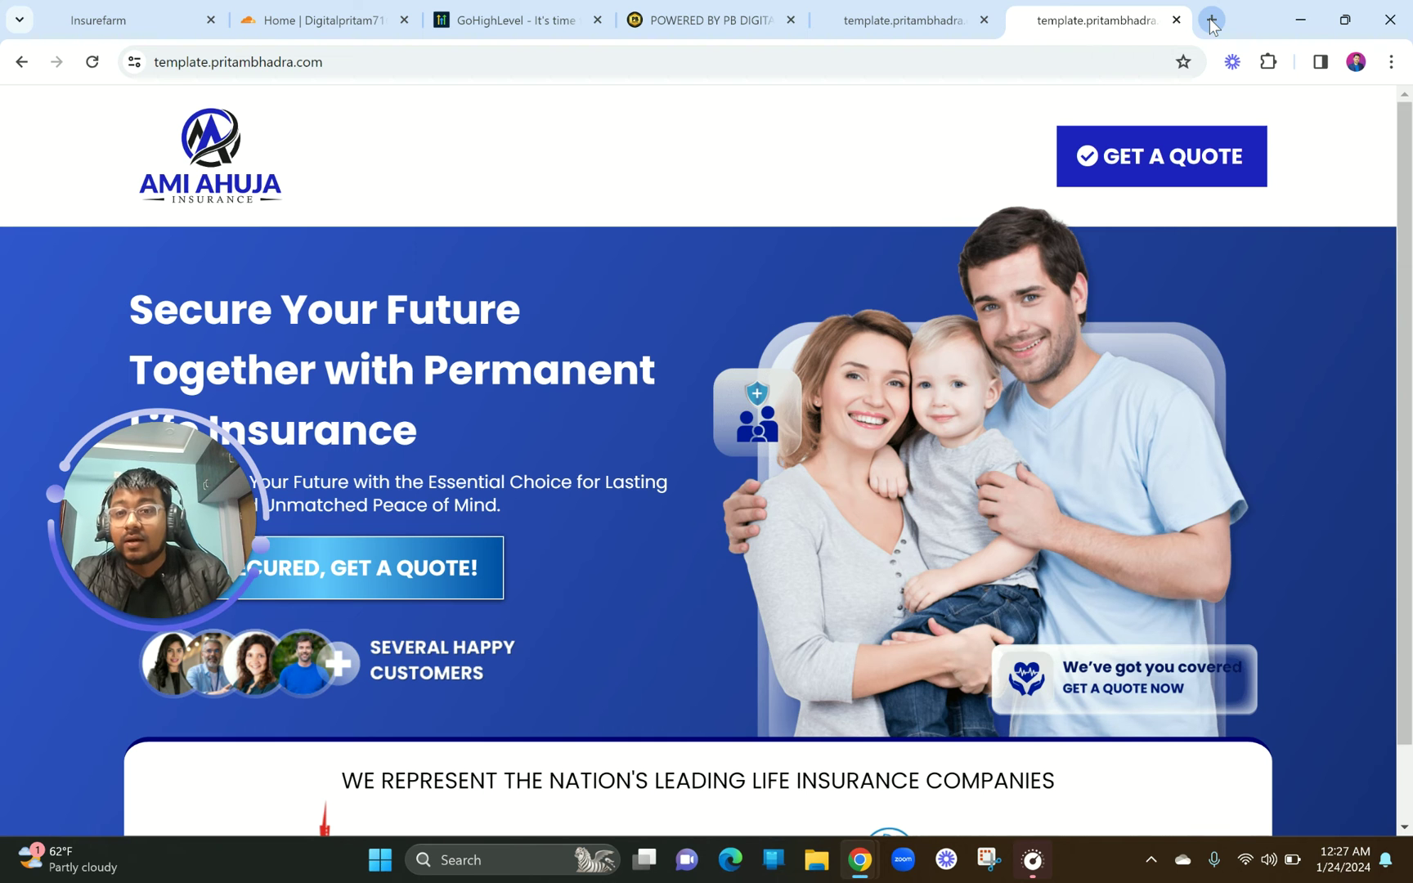
Switch to Cloudflare, open the DNS records of pritambhadra.com and examine the template CNAME record.
left_click(198, 10)
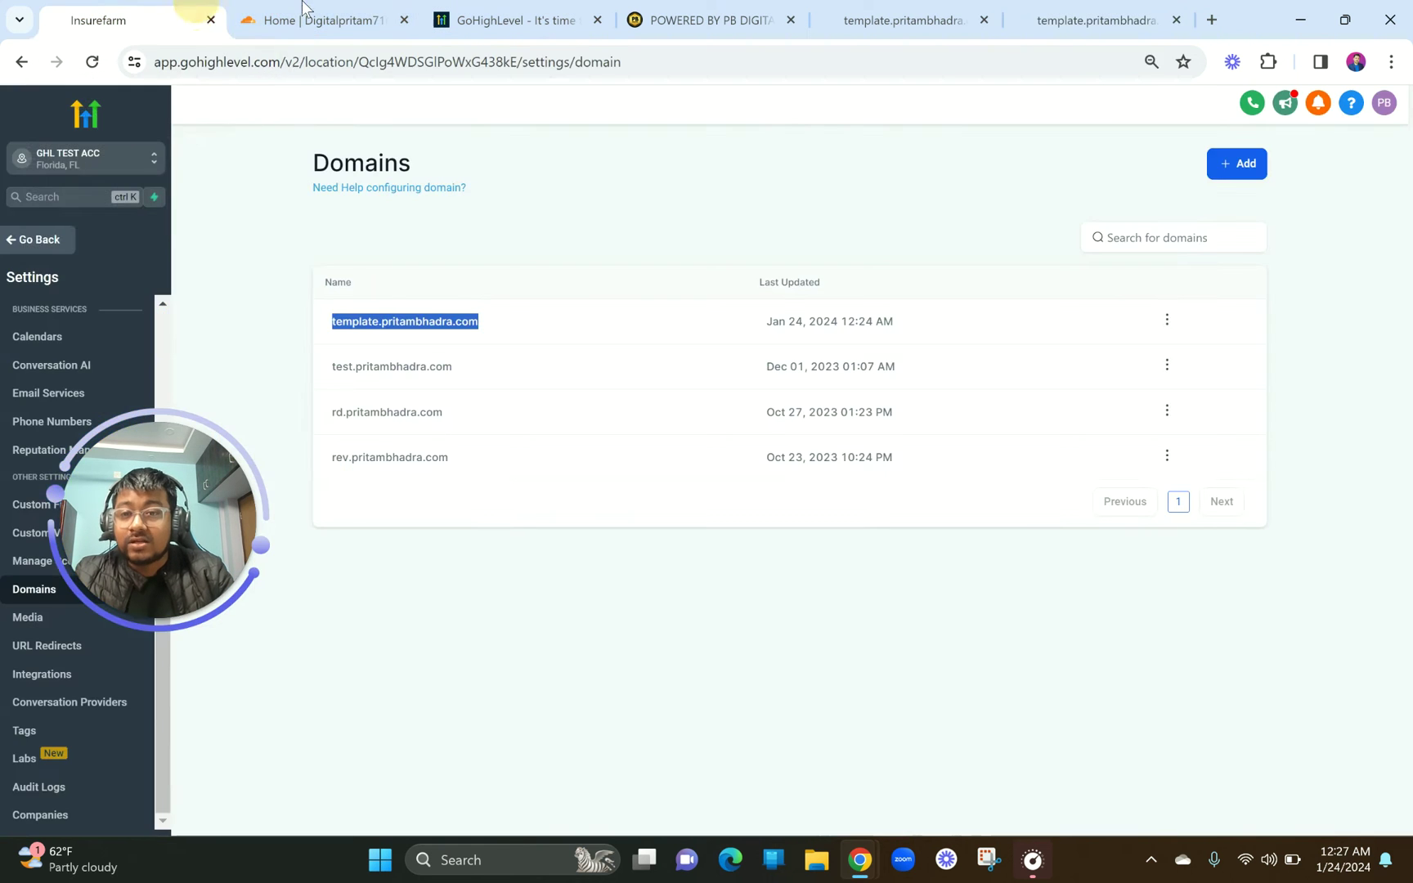
left_click(296, 12)
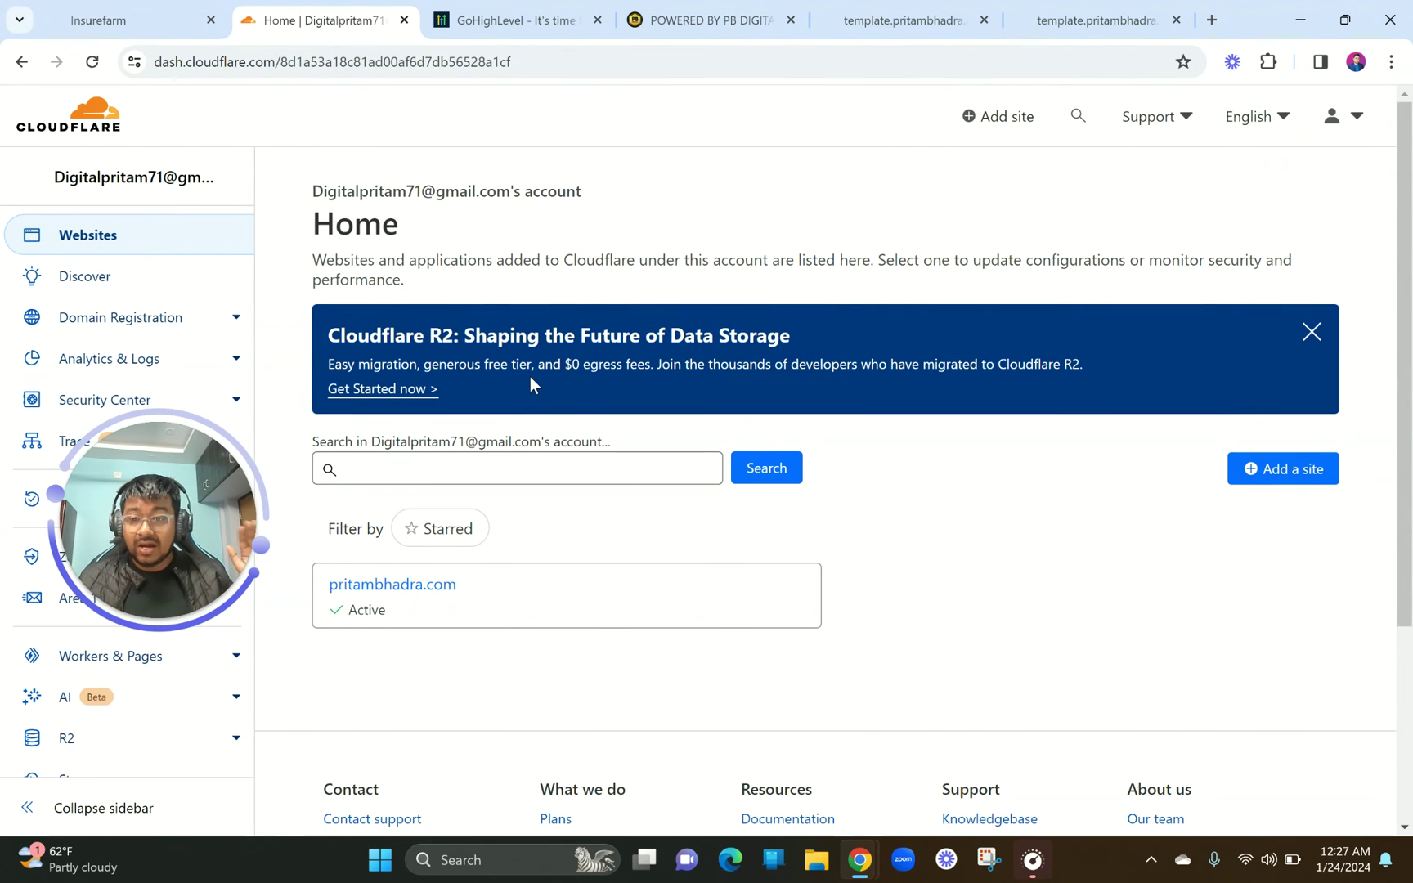
left_click(463, 605)
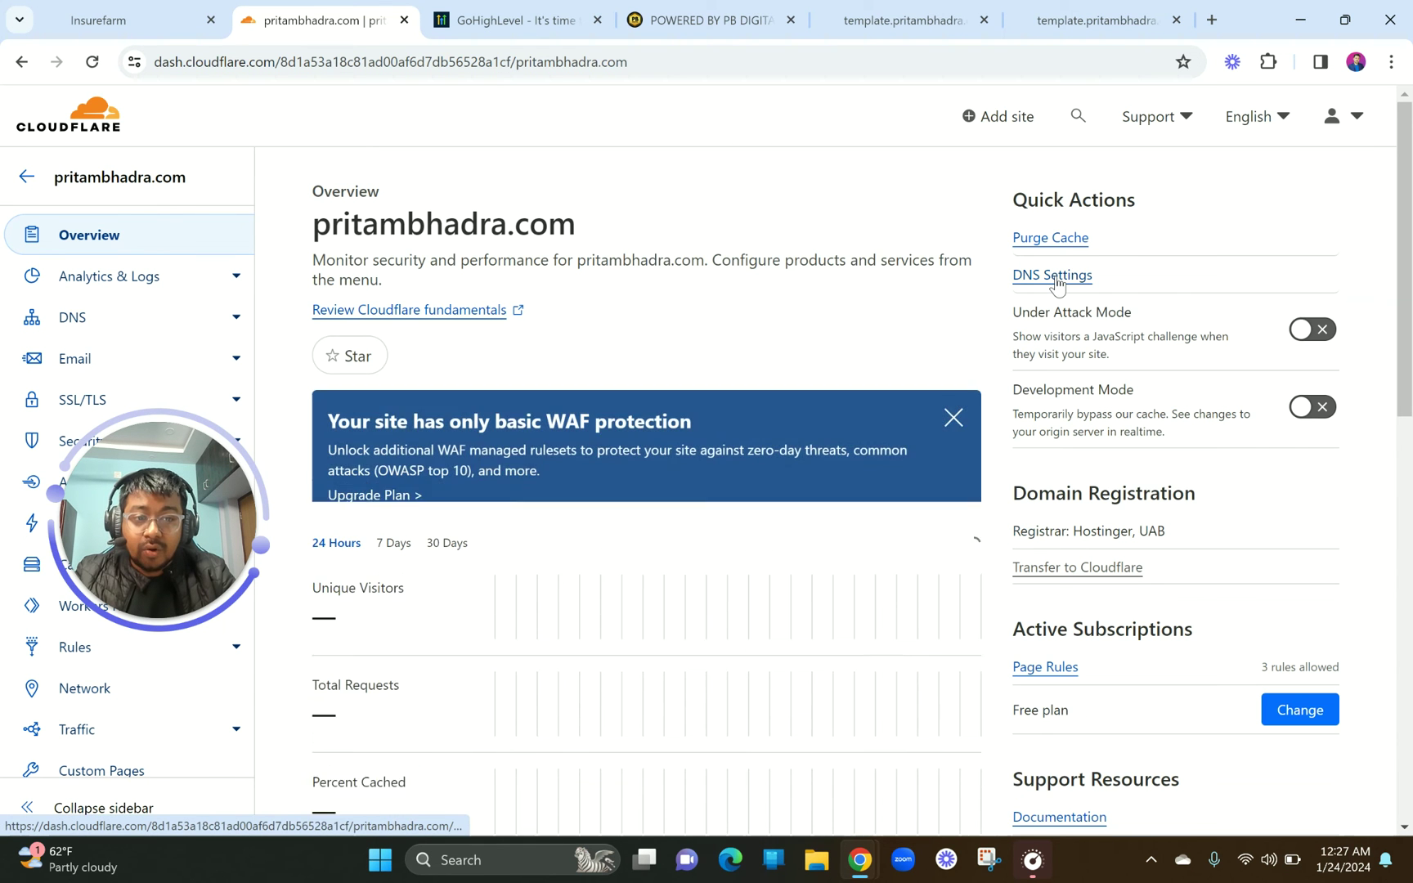
left_click(1056, 275)
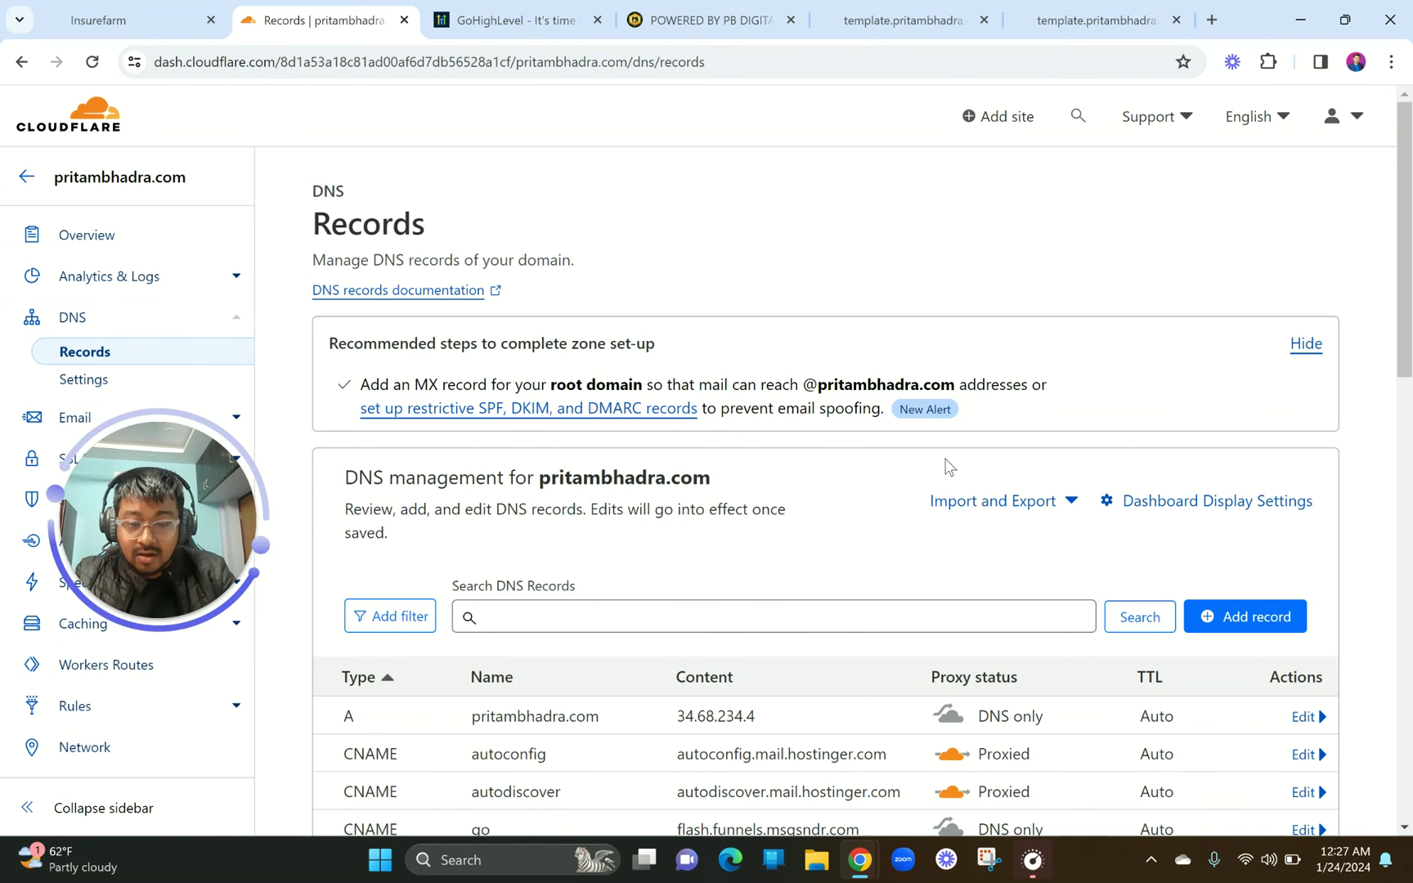
scroll(943, 462, "down", 5)
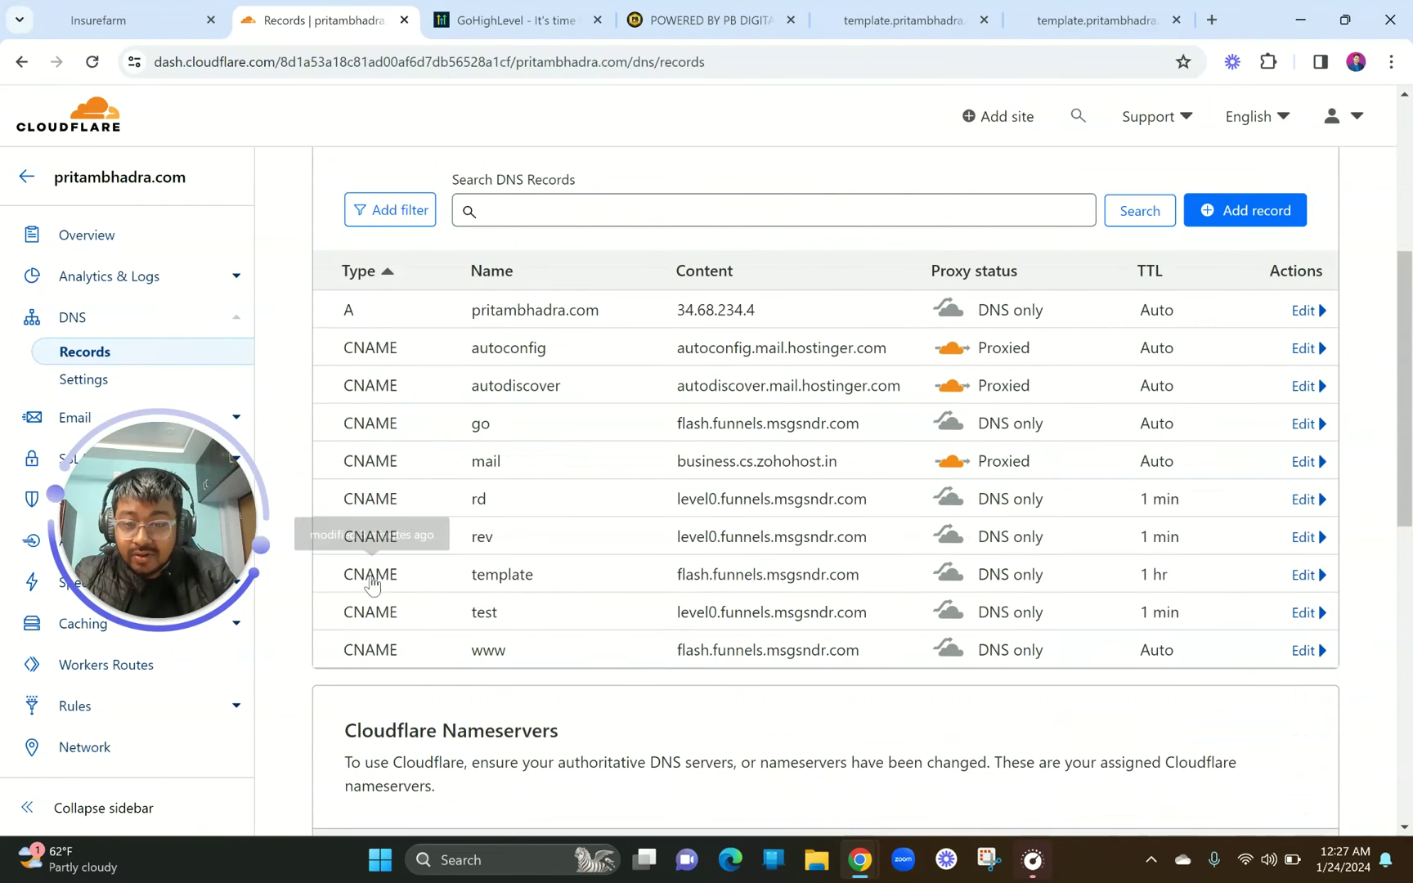
left_click_drag(341, 574, 1369, 581)
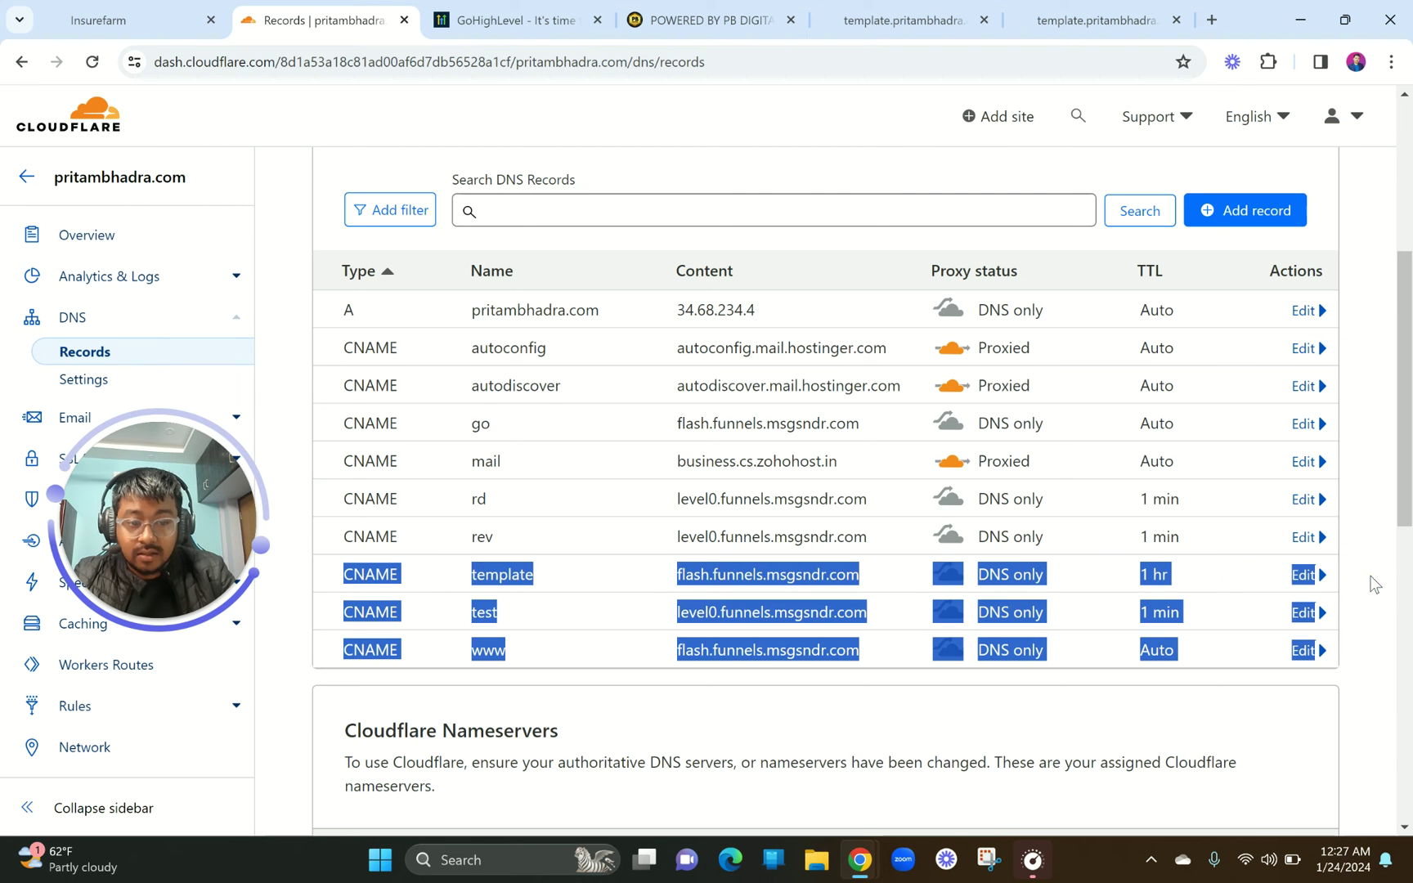
left_click(325, 582)
left_click_drag(333, 585, 1334, 583)
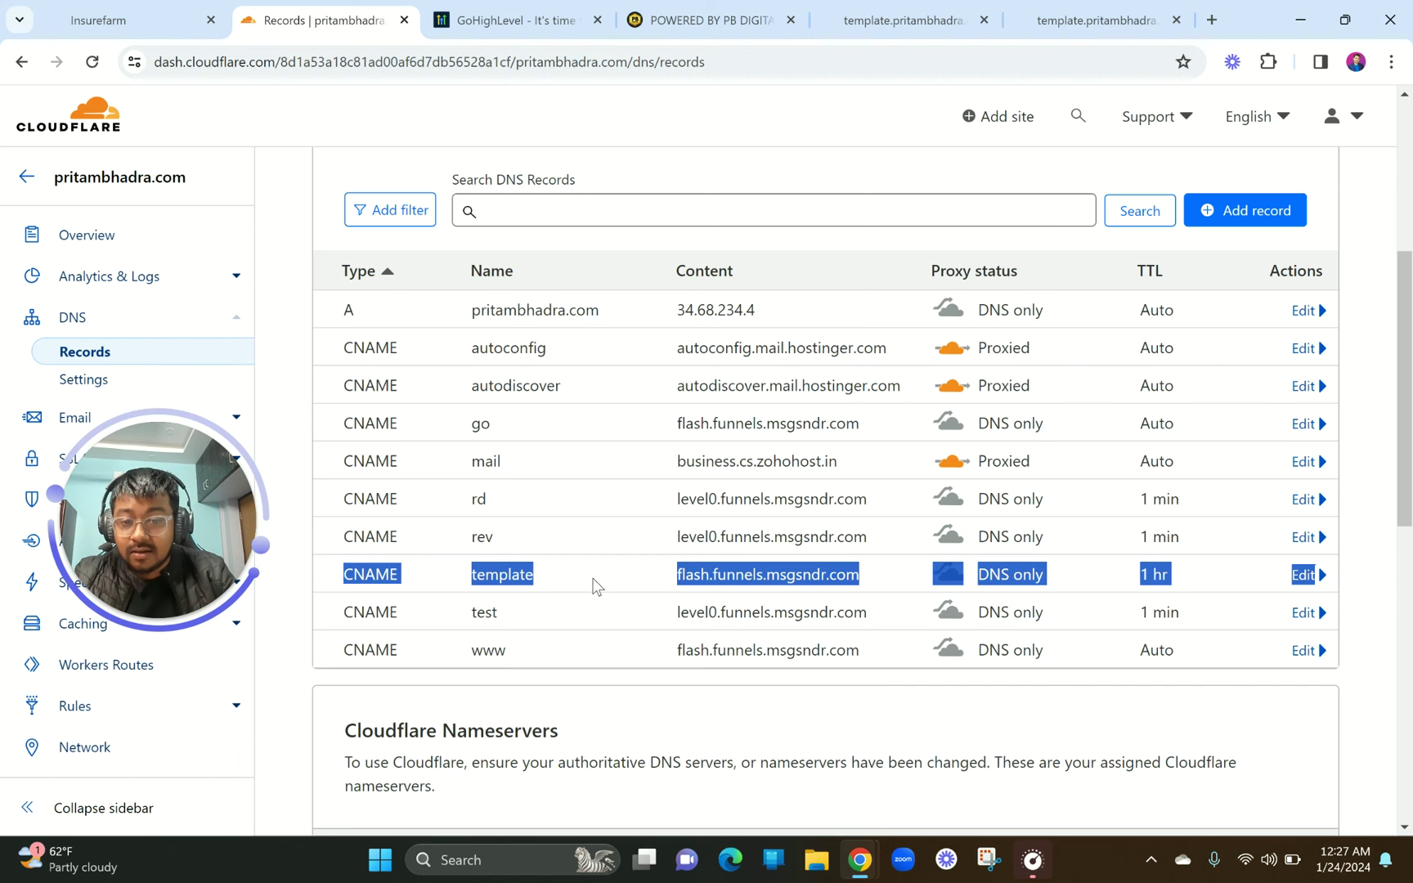
left_click(509, 580)
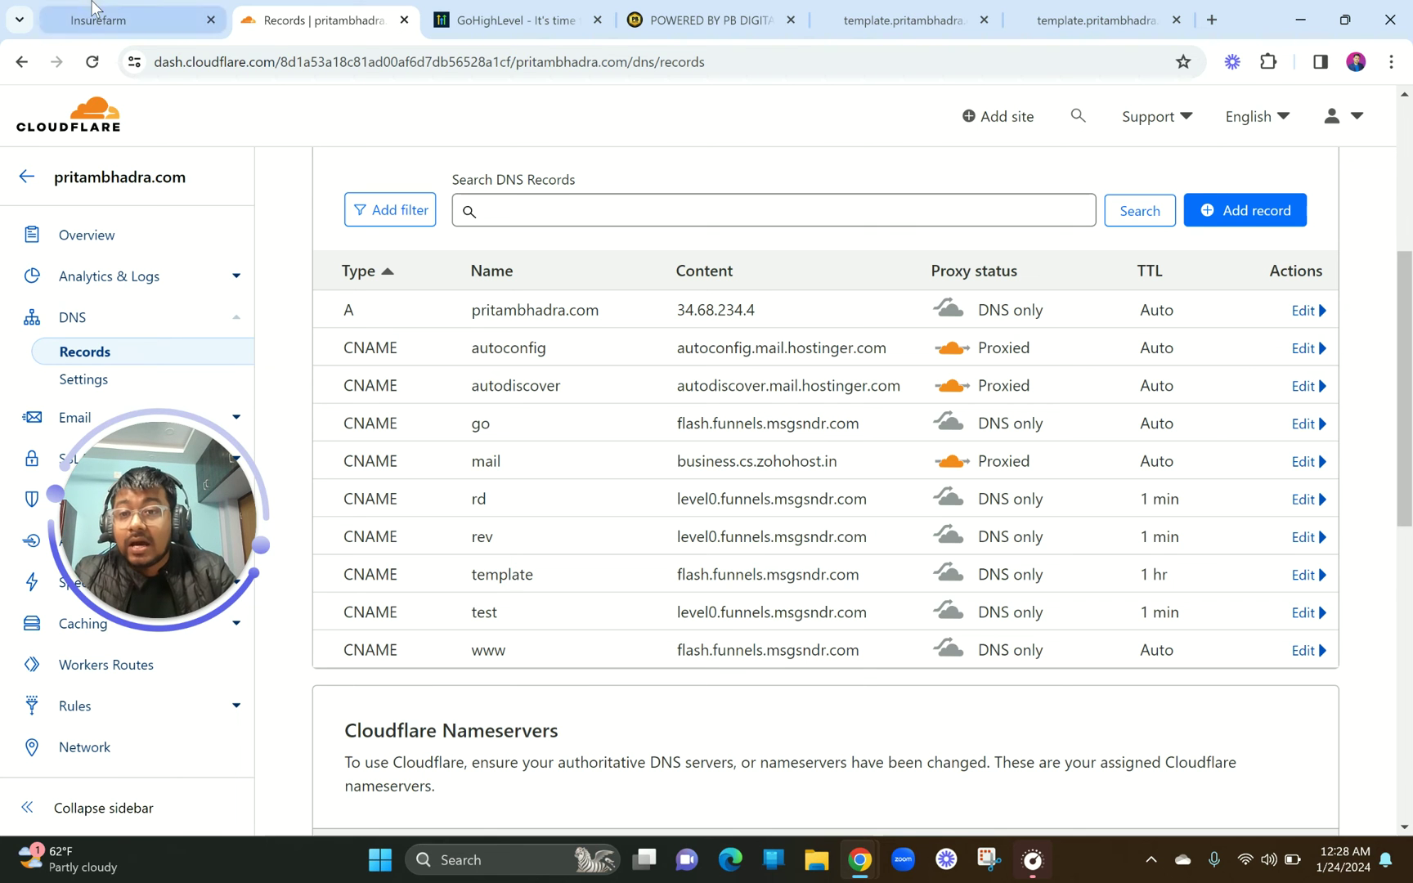
Return to the GoHighLevel Domains settings and start adding another domain.
left_click(123, 19)
left_click(1231, 161)
left_click(621, 488)
type("template")
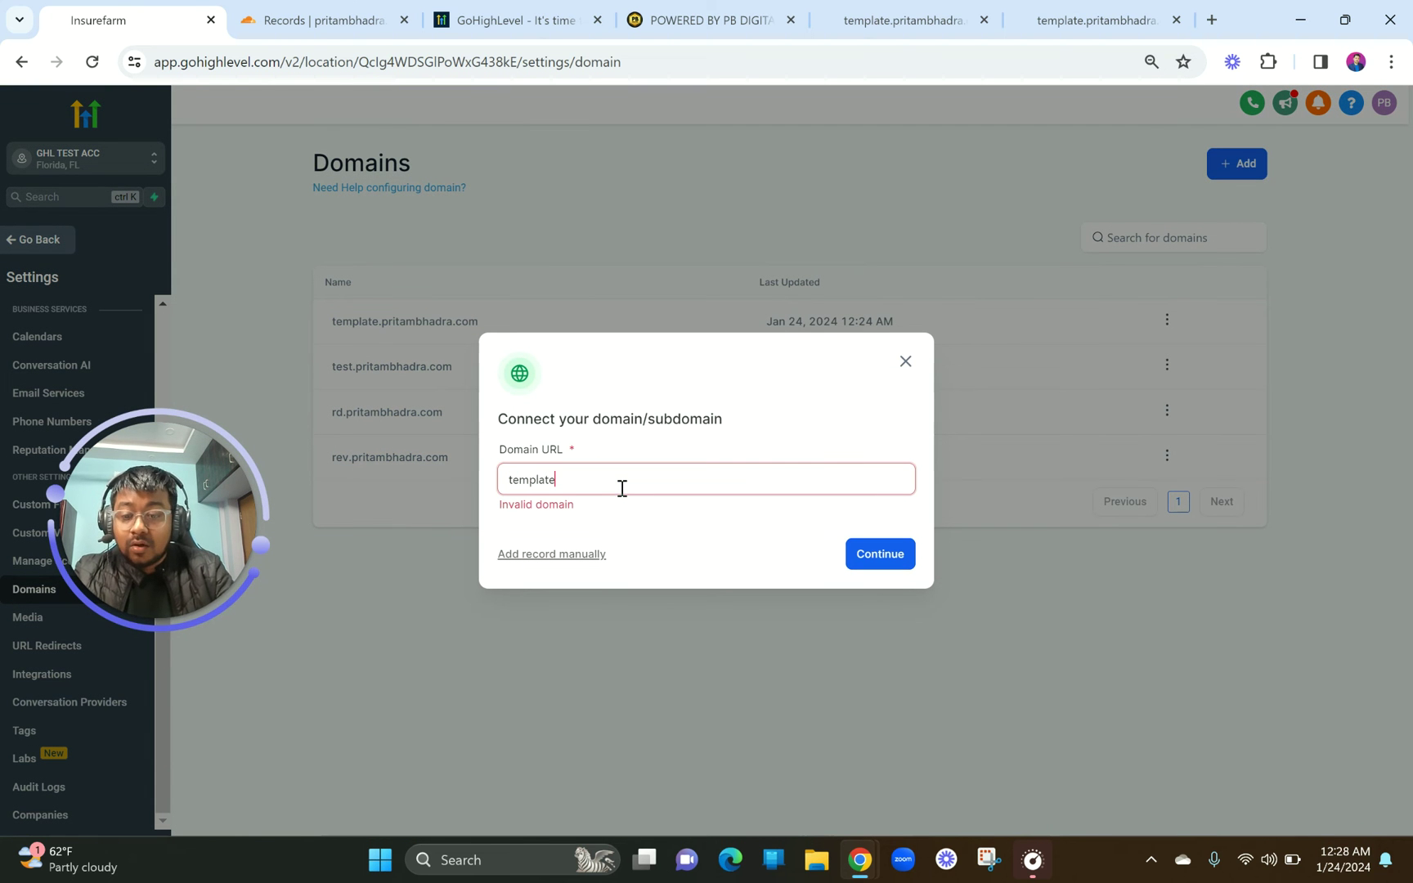
type("101")
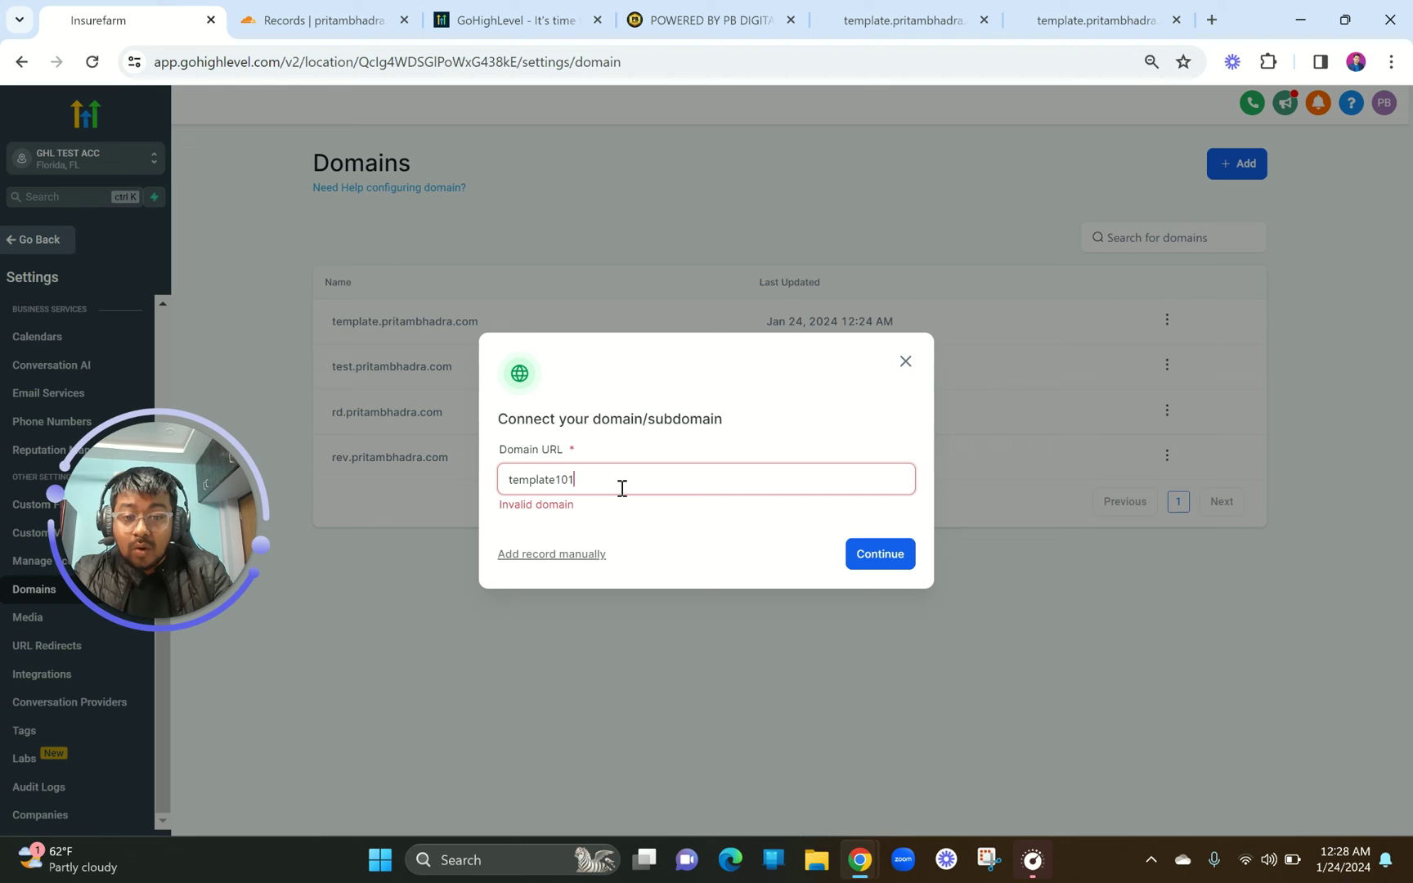
type(".")
key("BackSpace")
key("BackSpace")
key("BackSpace")
key("BackSpace")
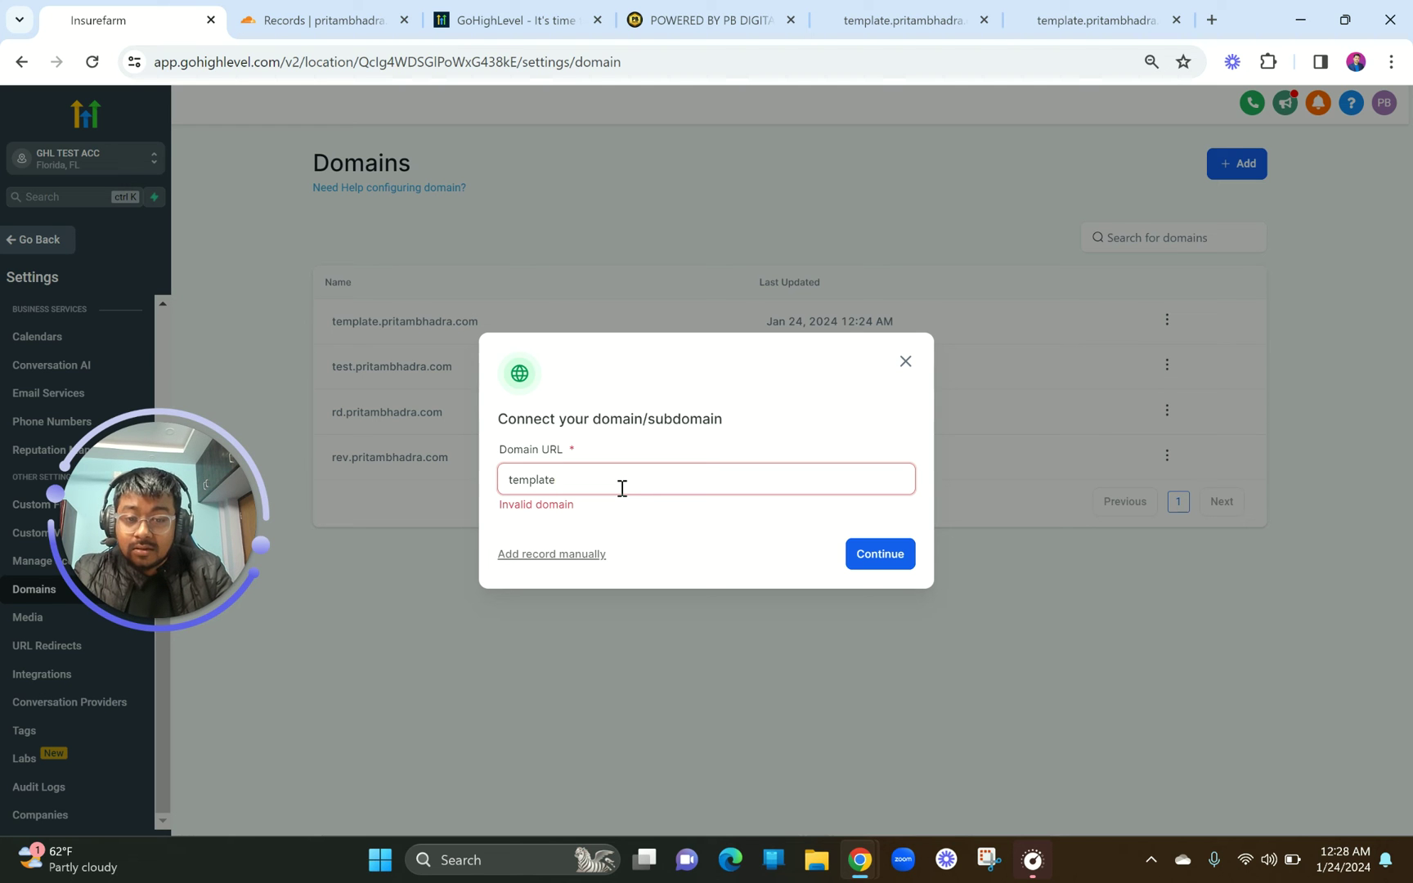
key("BackSpace")
key("BackSpace")
key("BackSpace")
key("BackSpace")
key("BackSpace")
key("BackSpace")
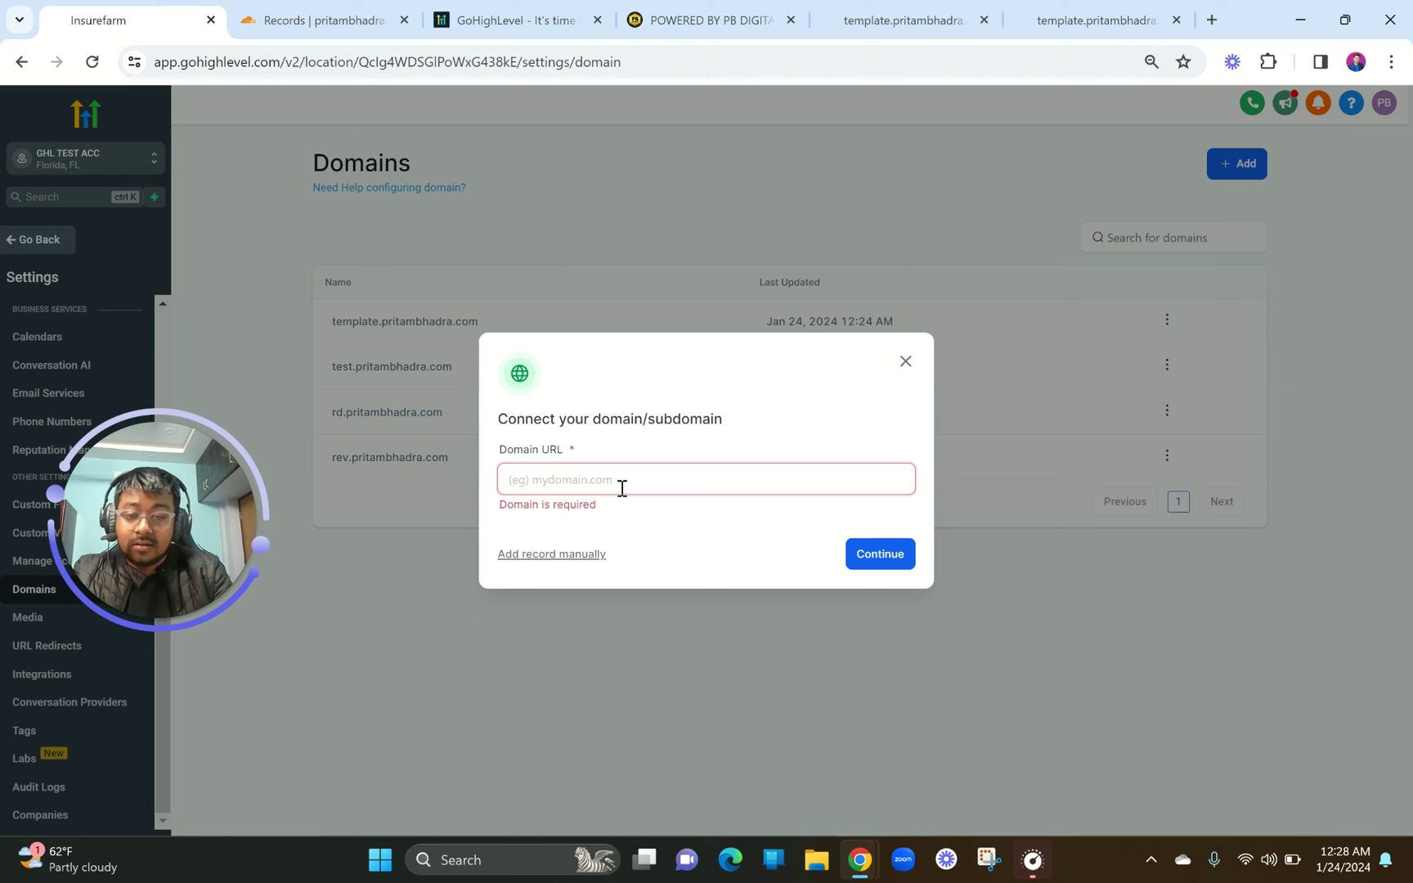
Enter youtube.pritambhadra.com as the domain URL and choose to add its record manually.
type("you")
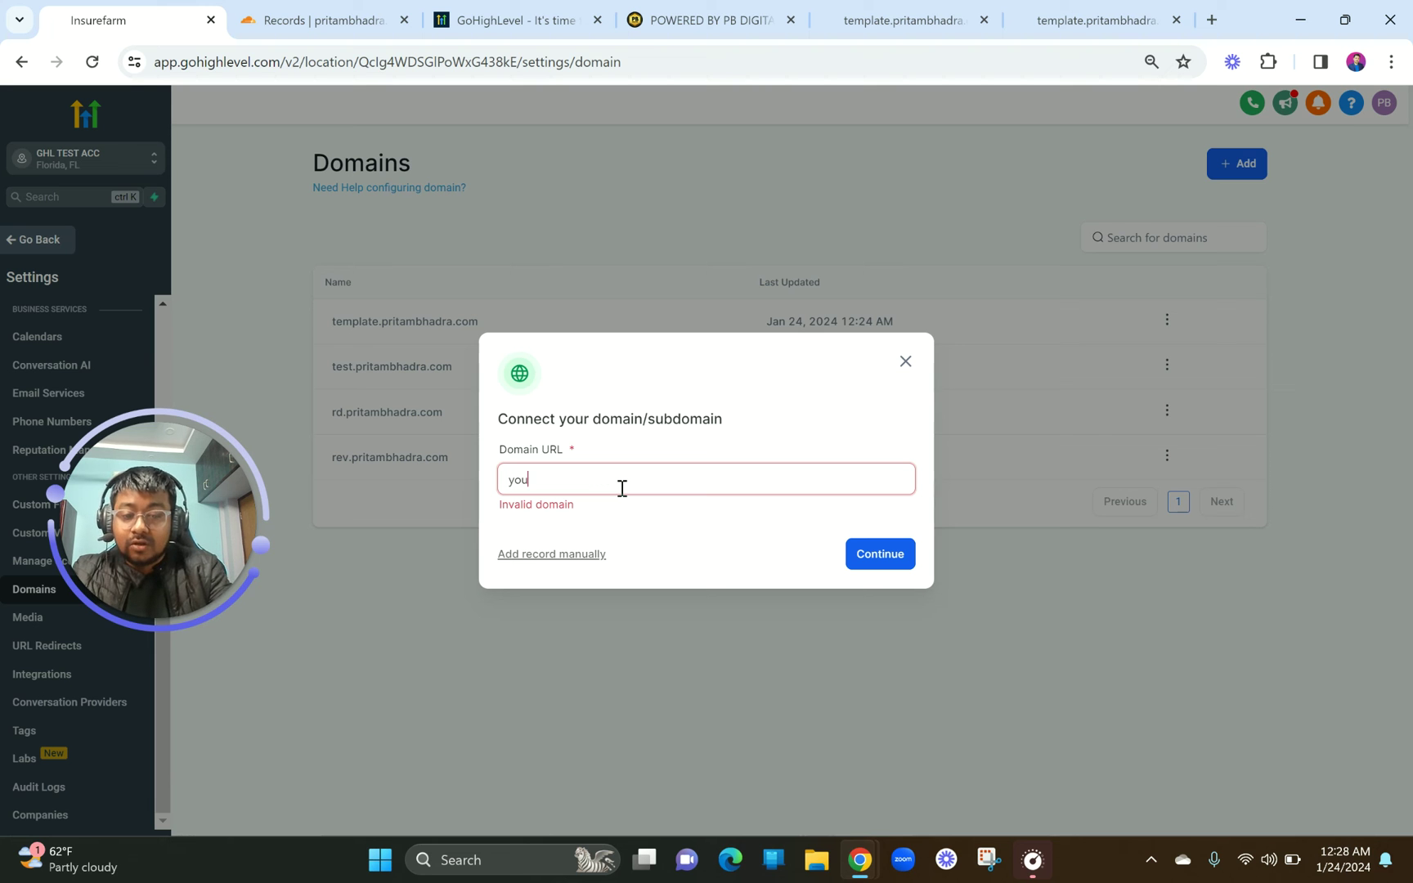
type("tube")
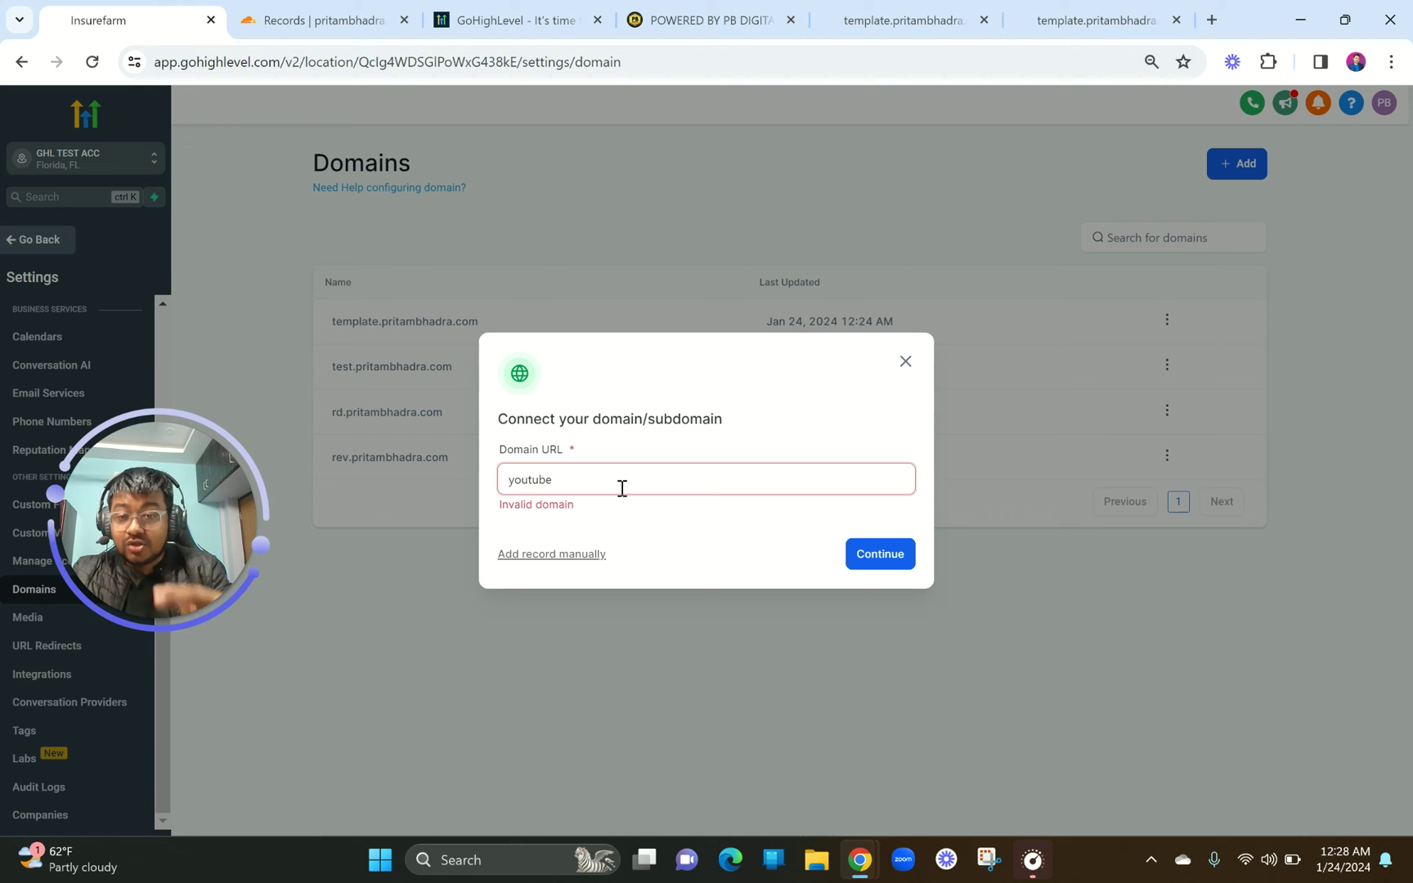
type(".pritaqm")
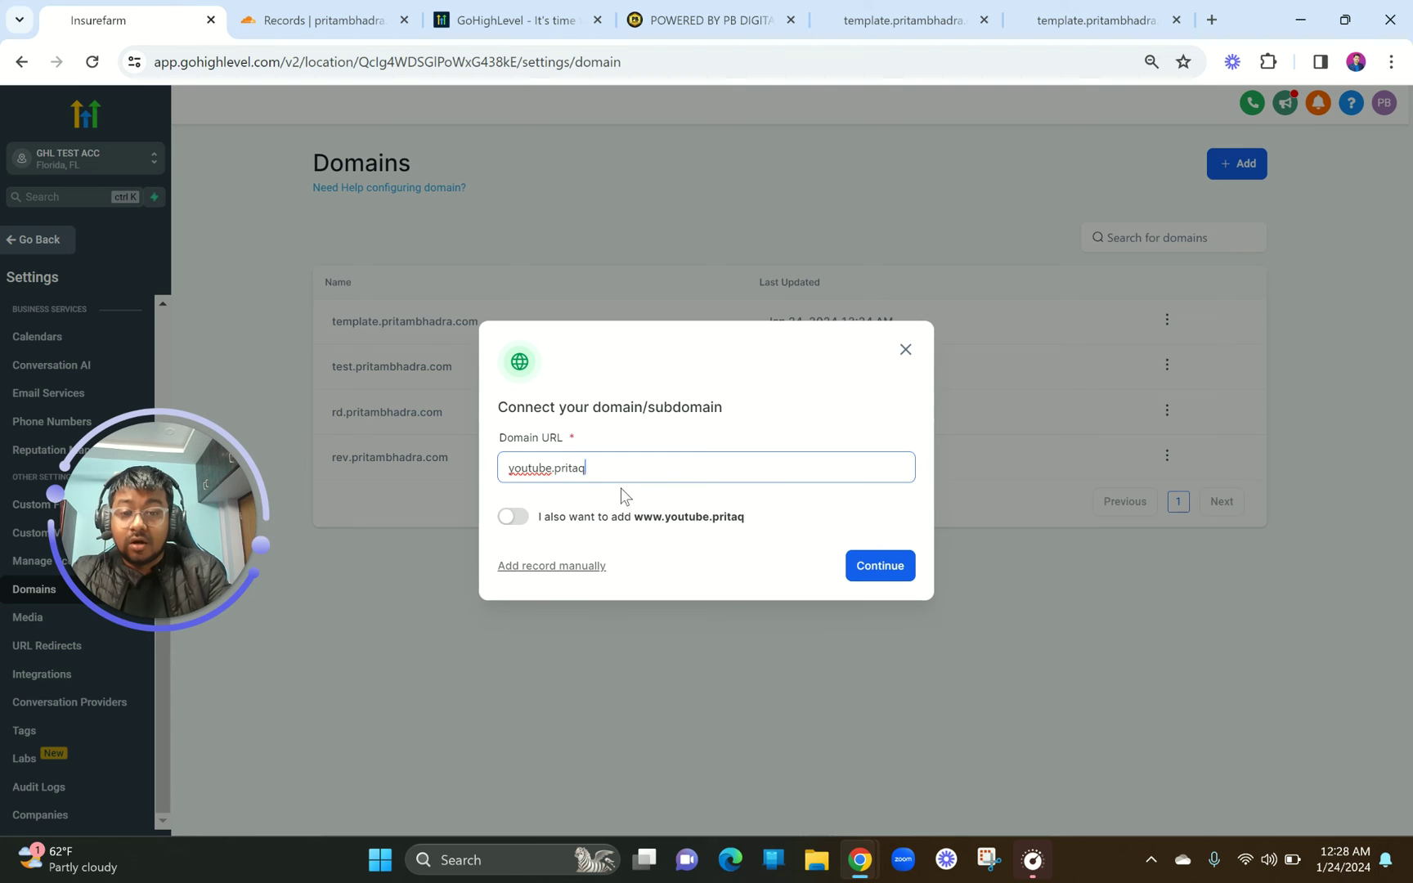
key("BackSpace")
key("BackSpace")
key("BackSpace")
type("am")
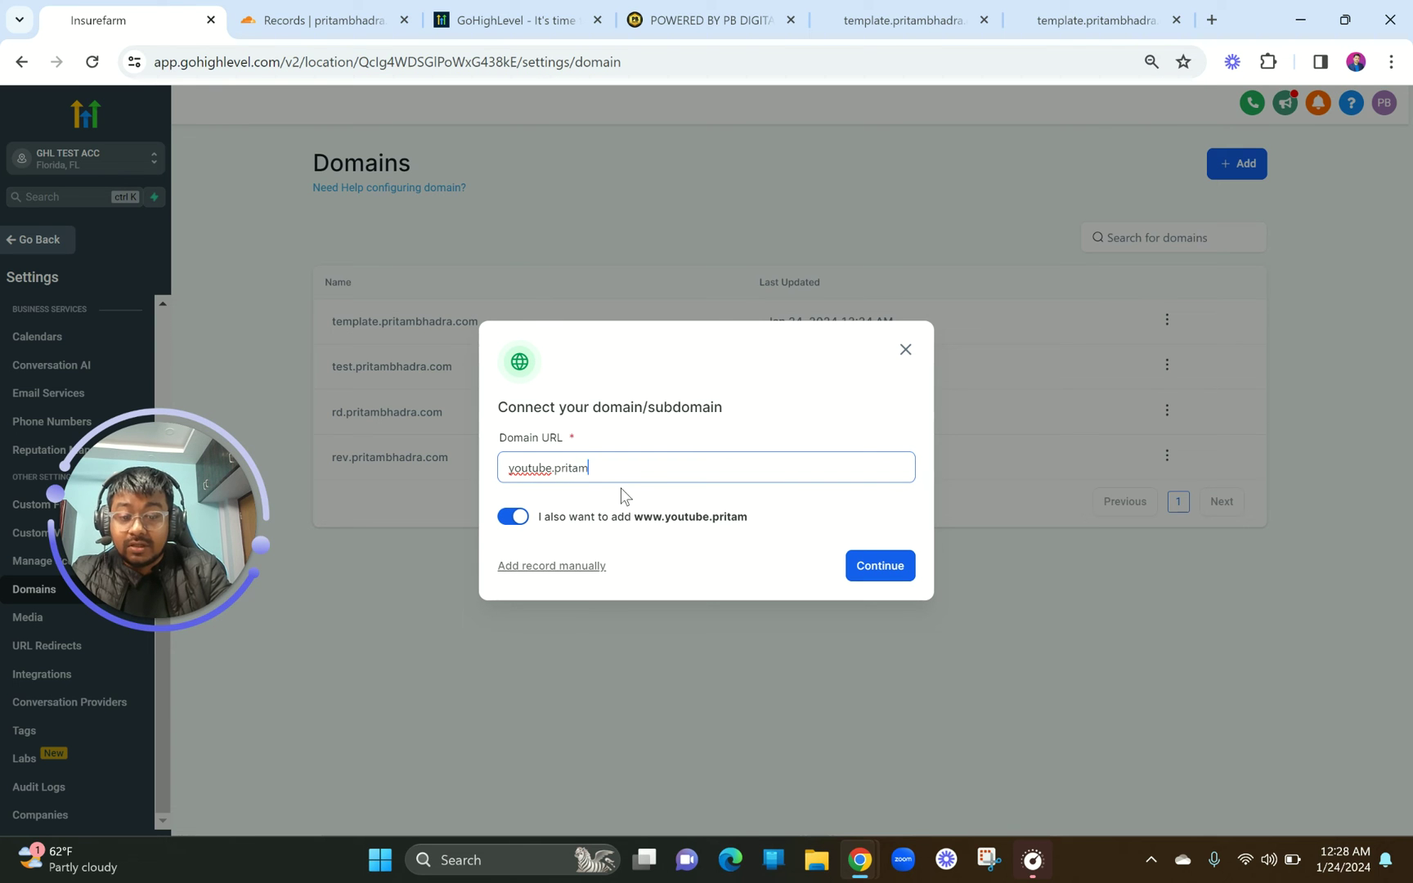
type("bhadra.com")
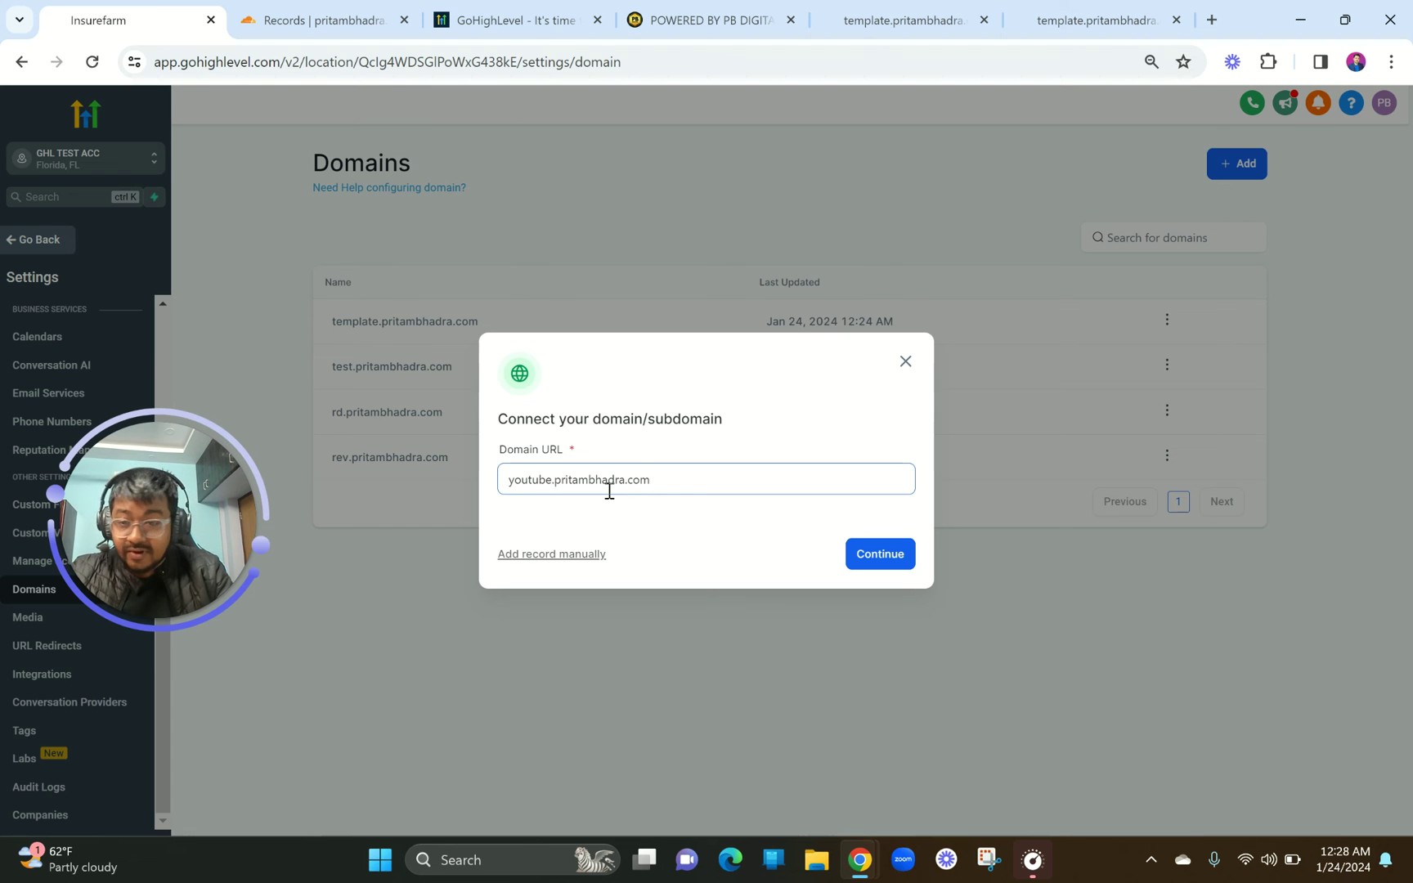
left_click(554, 556)
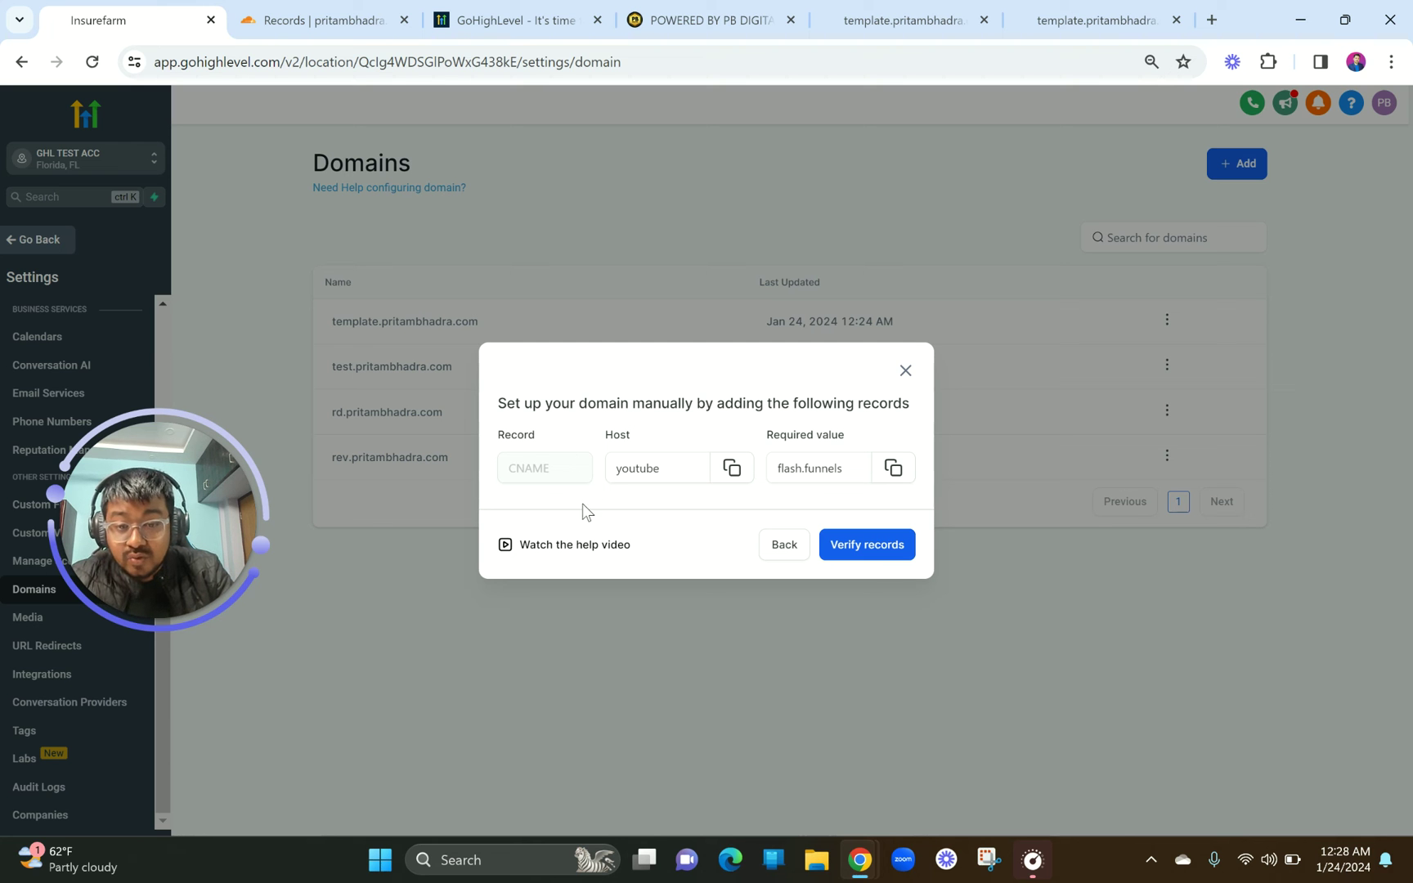
Switch to Cloudflare and start a new DNS record of type CNAME for pritambhadra.com.
left_click(343, 10)
scroll(520, 353, "up", 5)
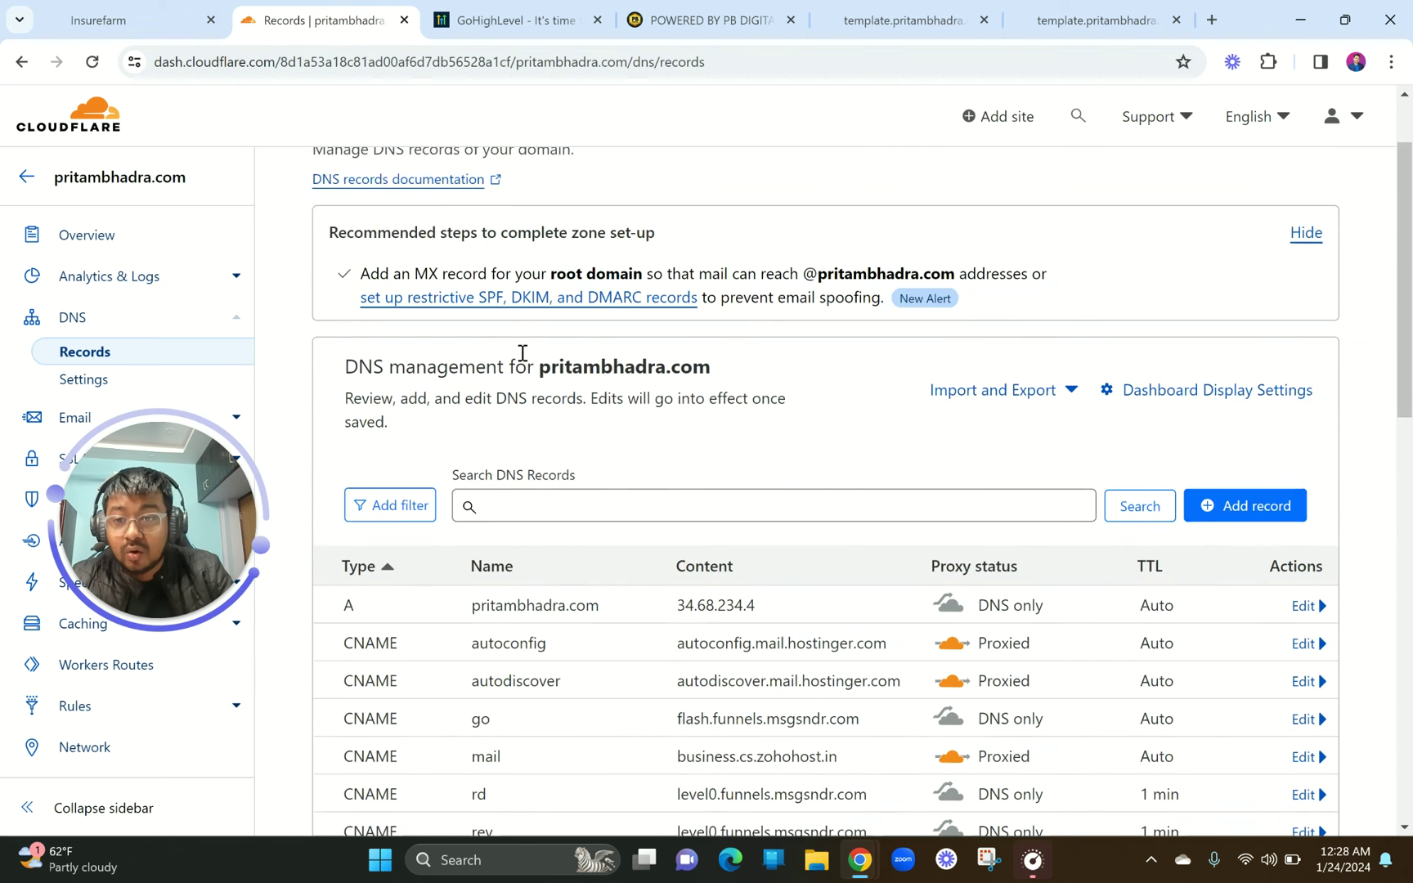
scroll(585, 411, "down", 3)
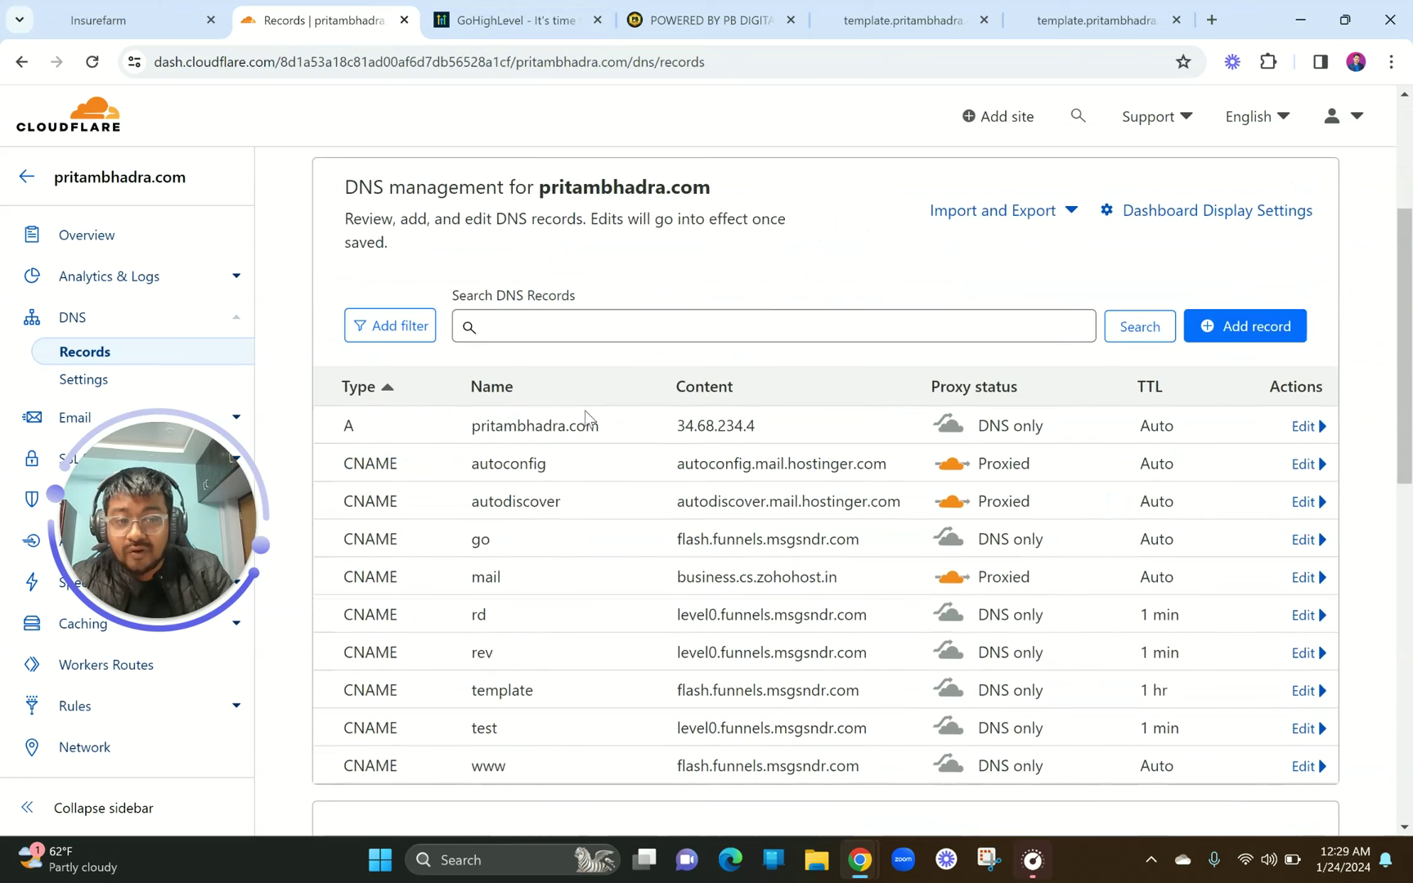
left_click(1211, 329)
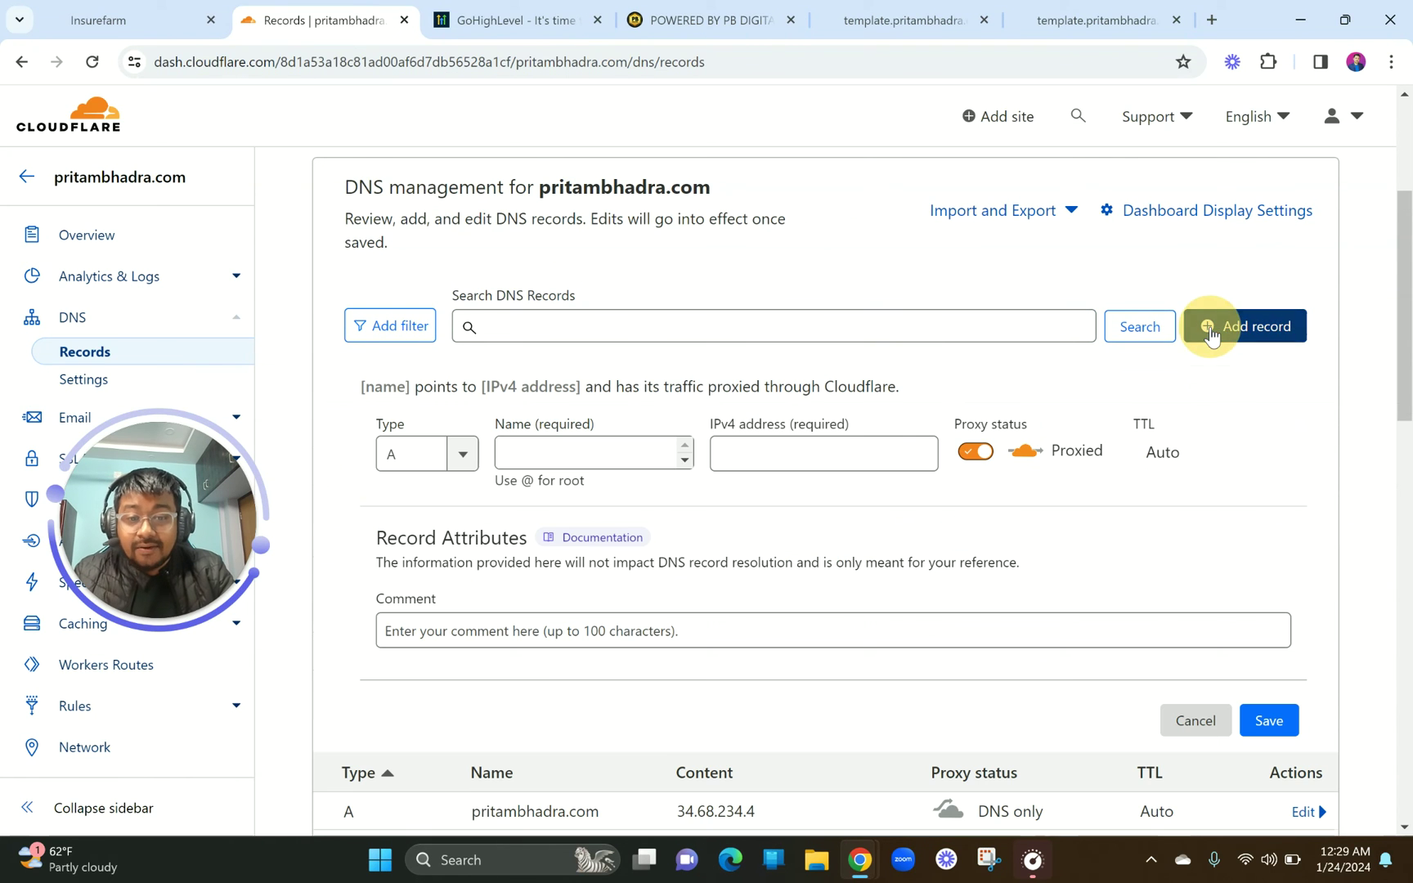
left_click(168, 11)
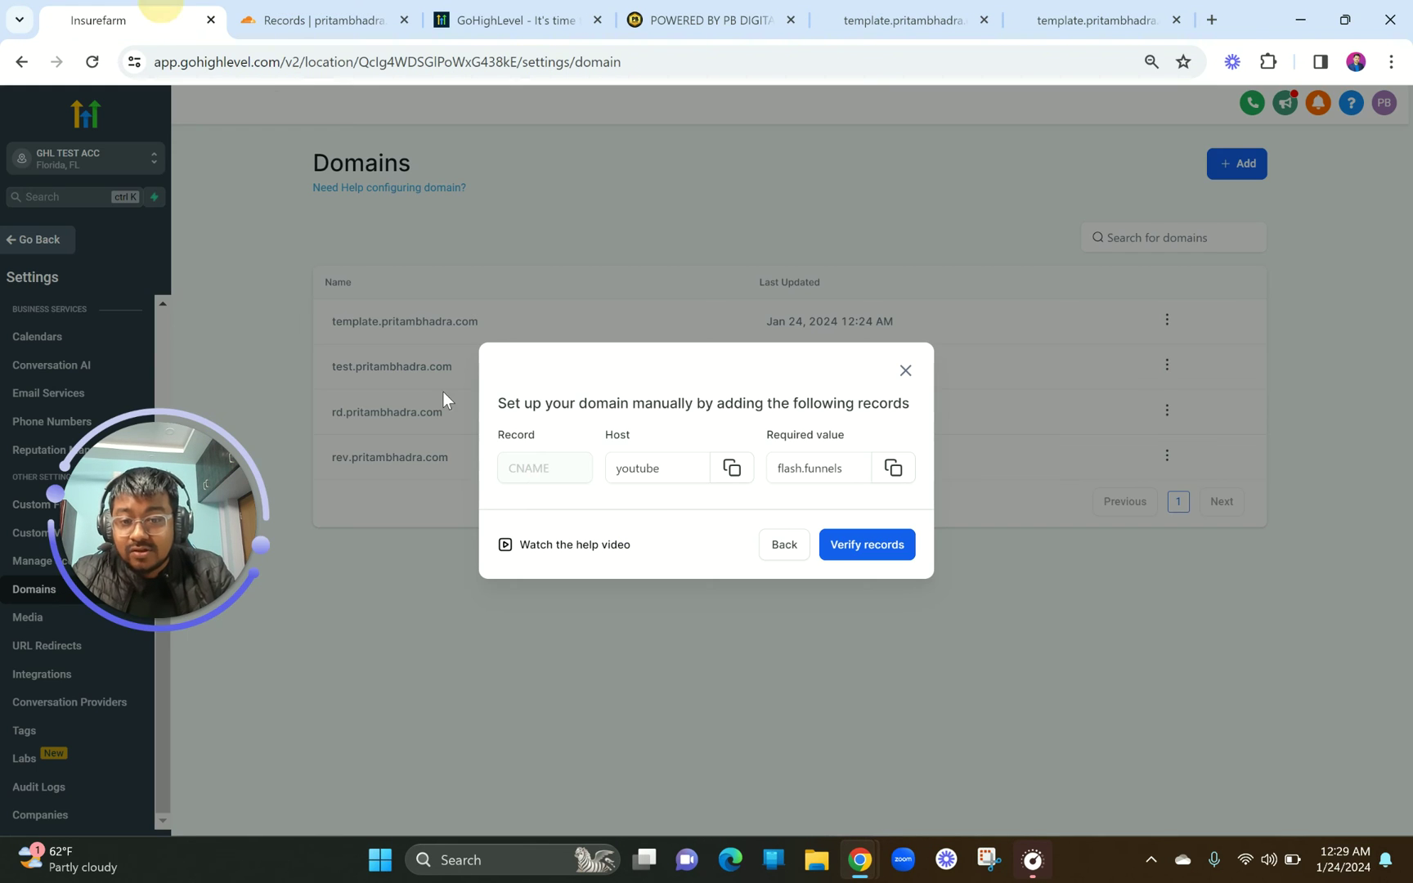
left_click(286, 10)
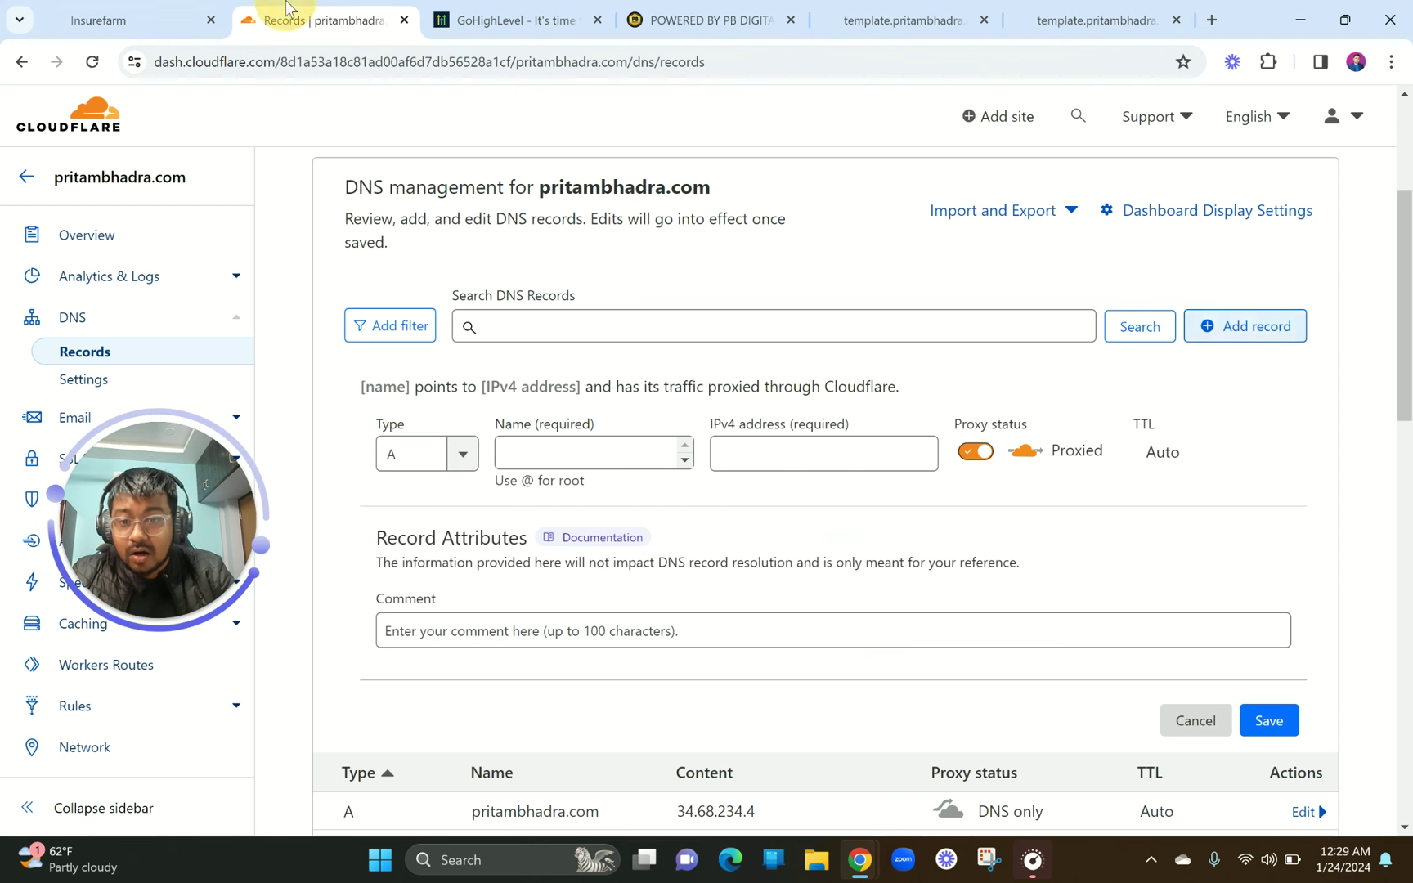
left_click(460, 458)
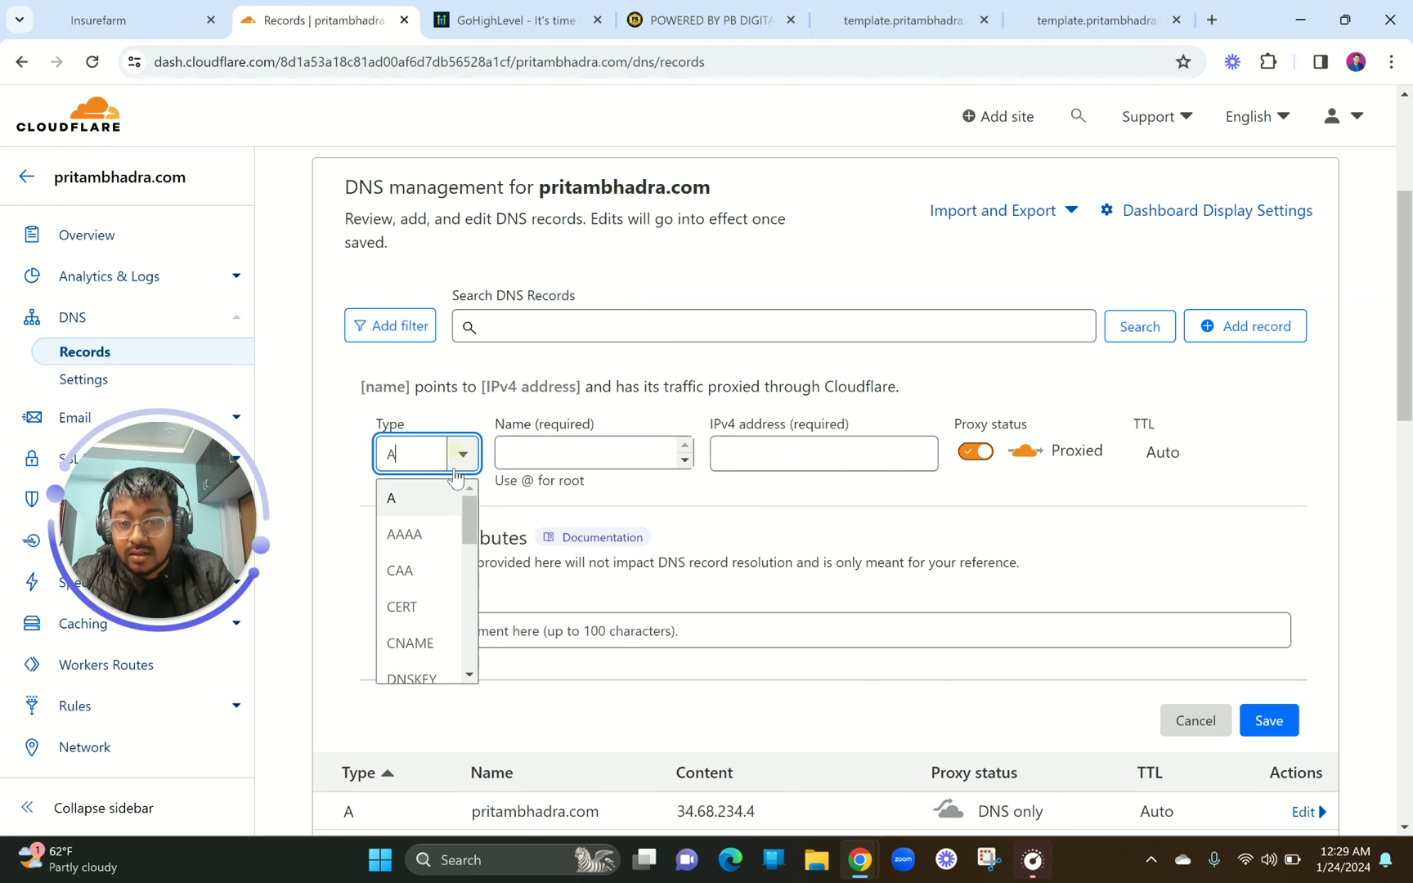
left_click(424, 642)
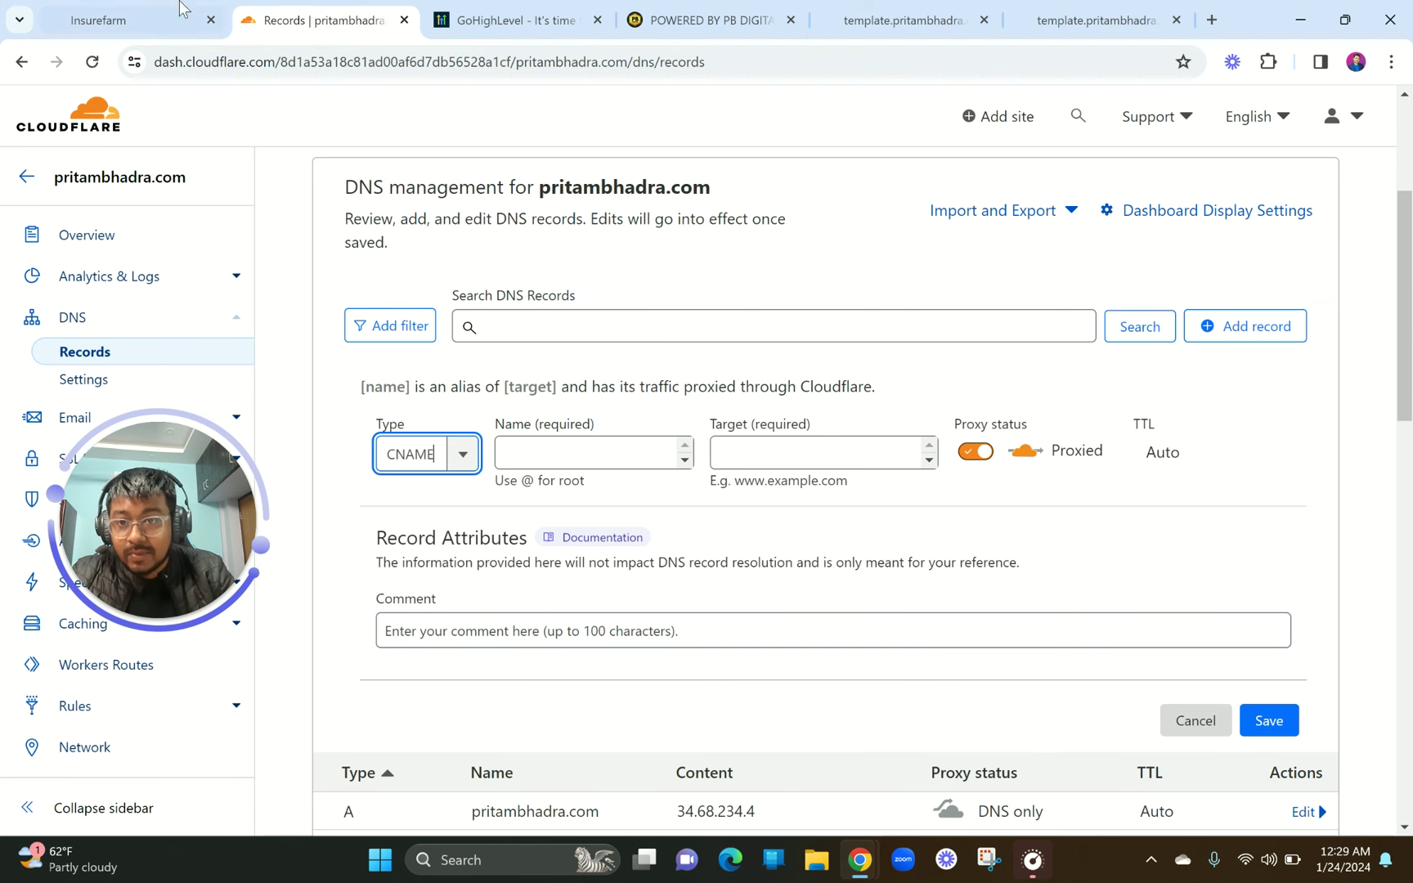
Copy the host value youtube from the GoHighLevel domain setup into the name of the new Cloudflare record.
left_click(123, 19)
left_click(732, 468)
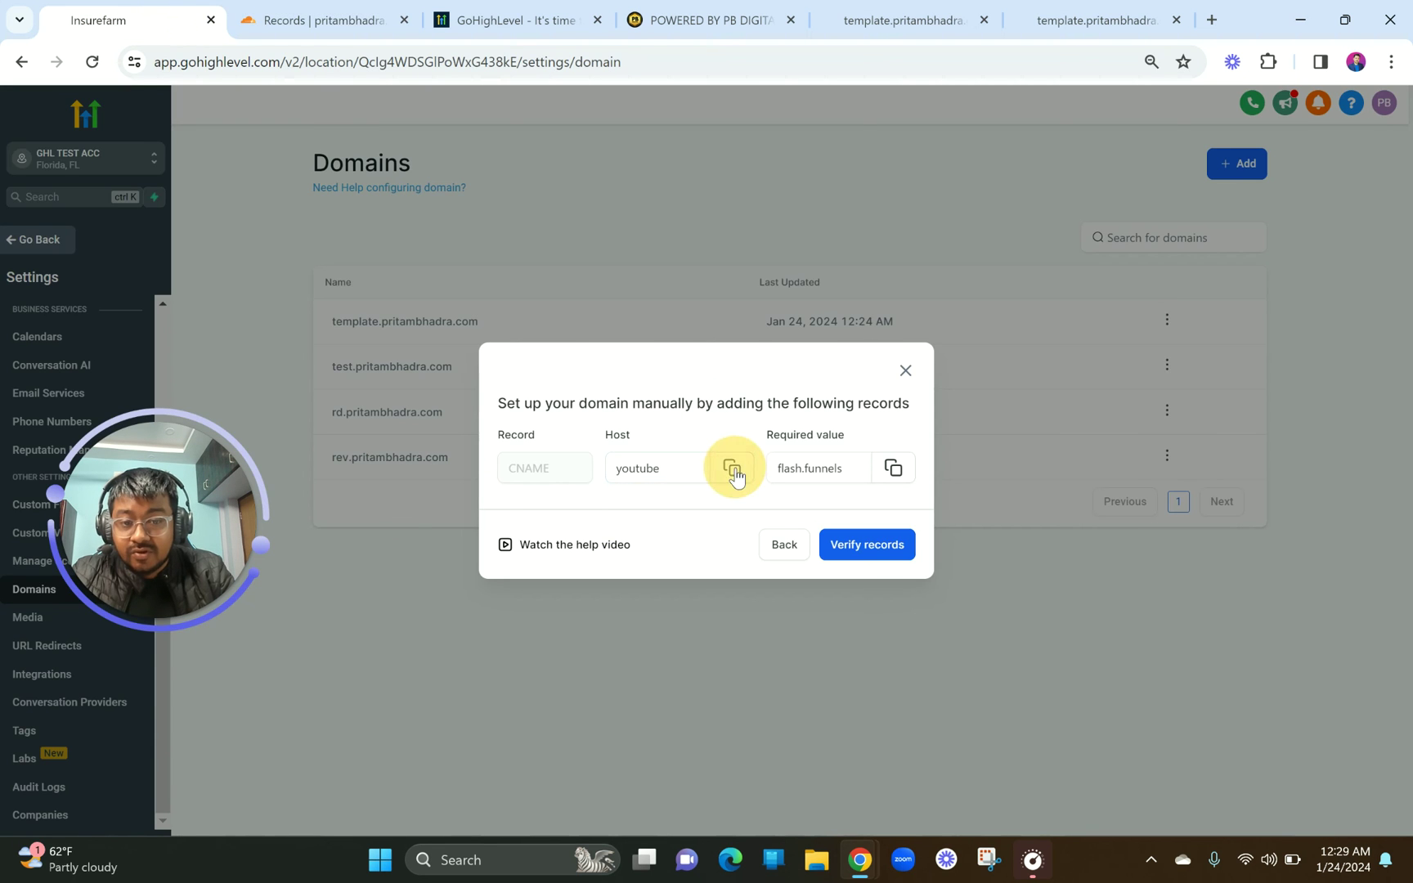
left_click(300, 13)
left_click(556, 452)
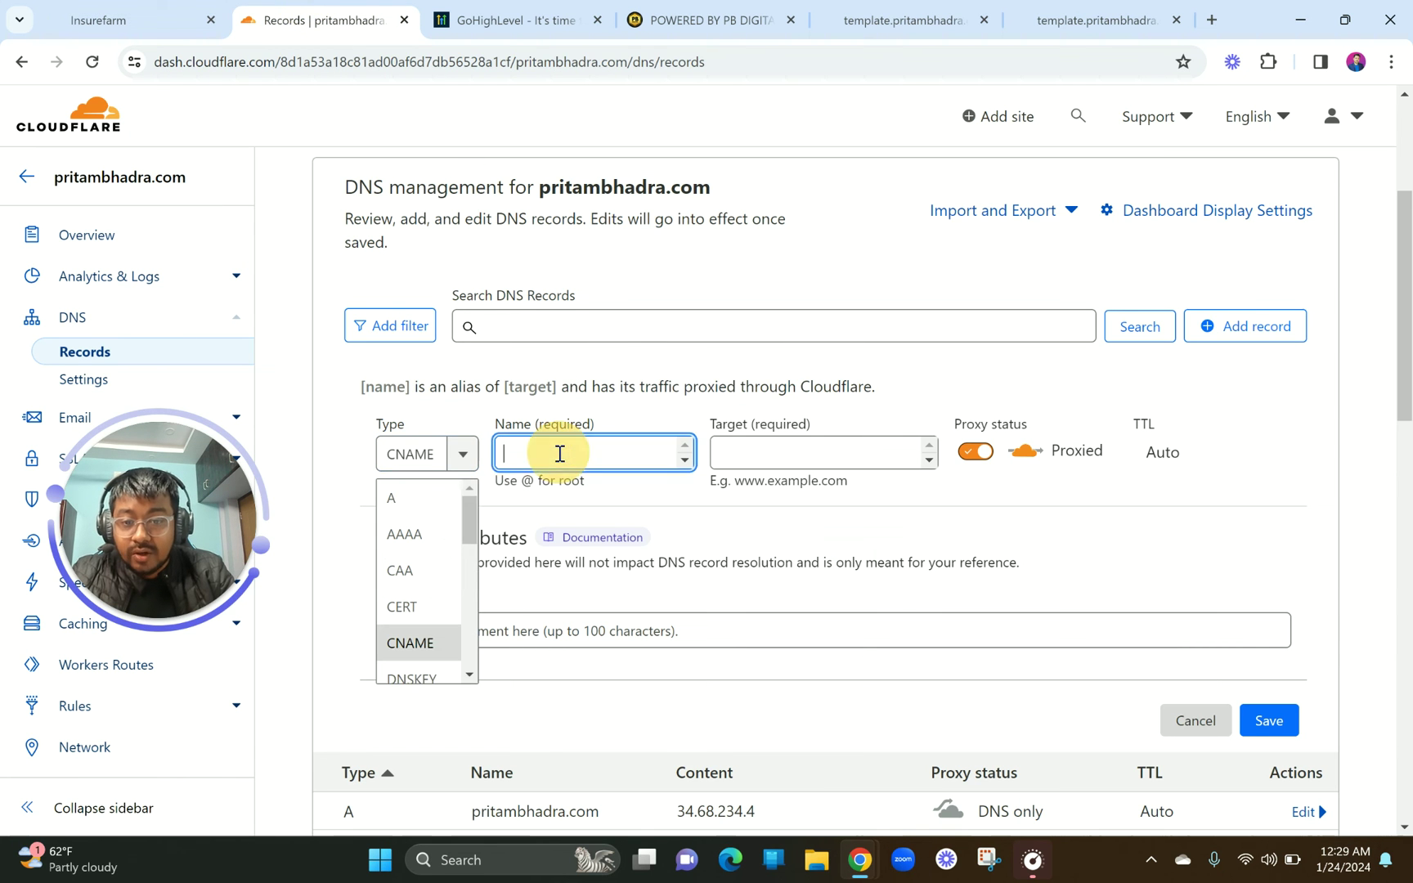
key("ctrl+v")
Copy the required value flash.funnels.msgsndr.com from GoHighLevel into the target of the new Cloudflare CNAME record.
left_click(153, 9)
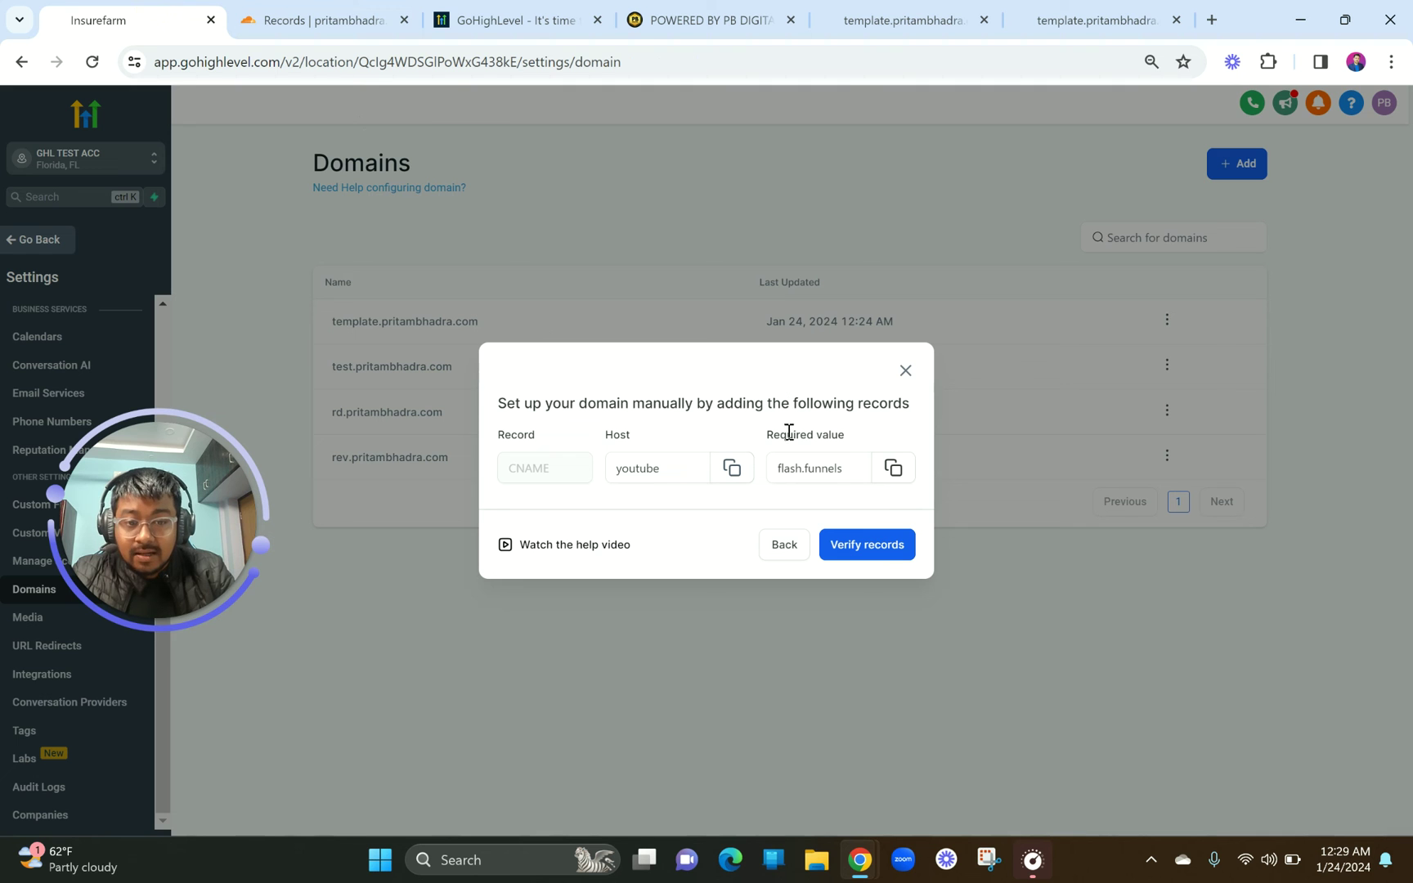
left_click(893, 473)
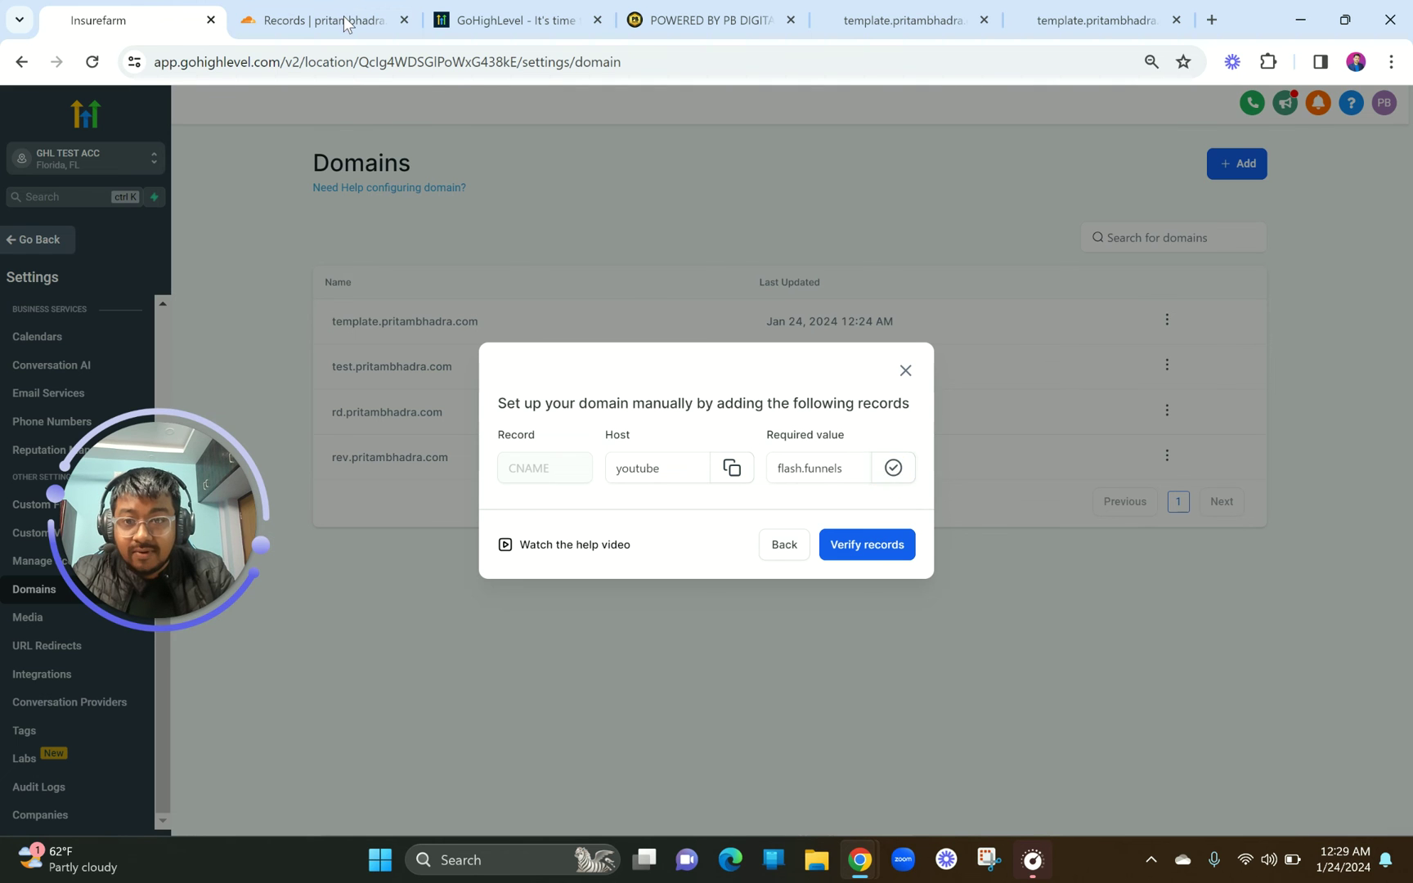
left_click(344, 18)
left_click(807, 453)
key("ctrl+v")
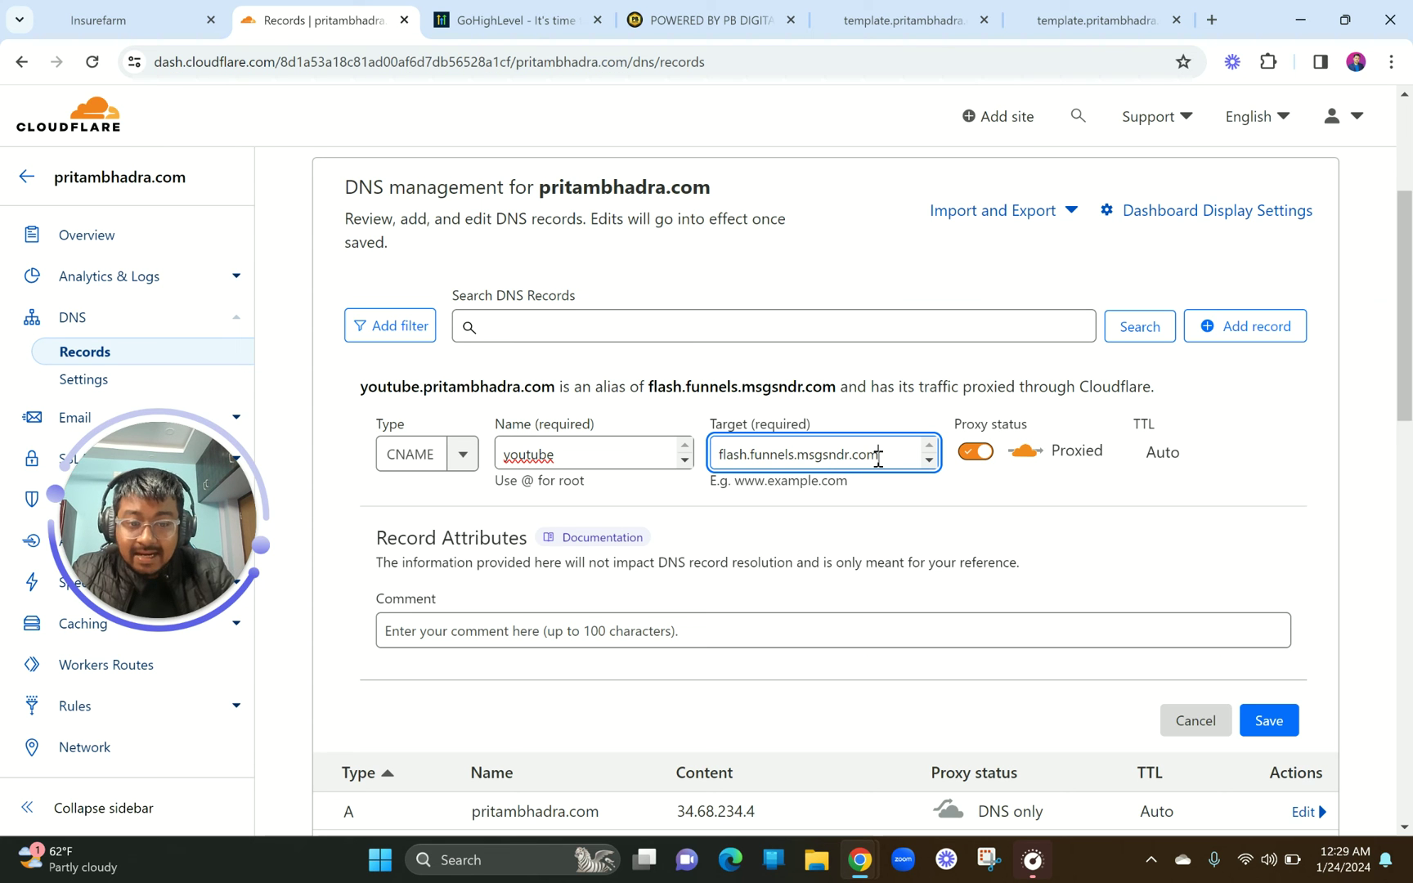
Set the youtube CNAME record's proxy status to DNS only and save the record.
left_click(977, 456)
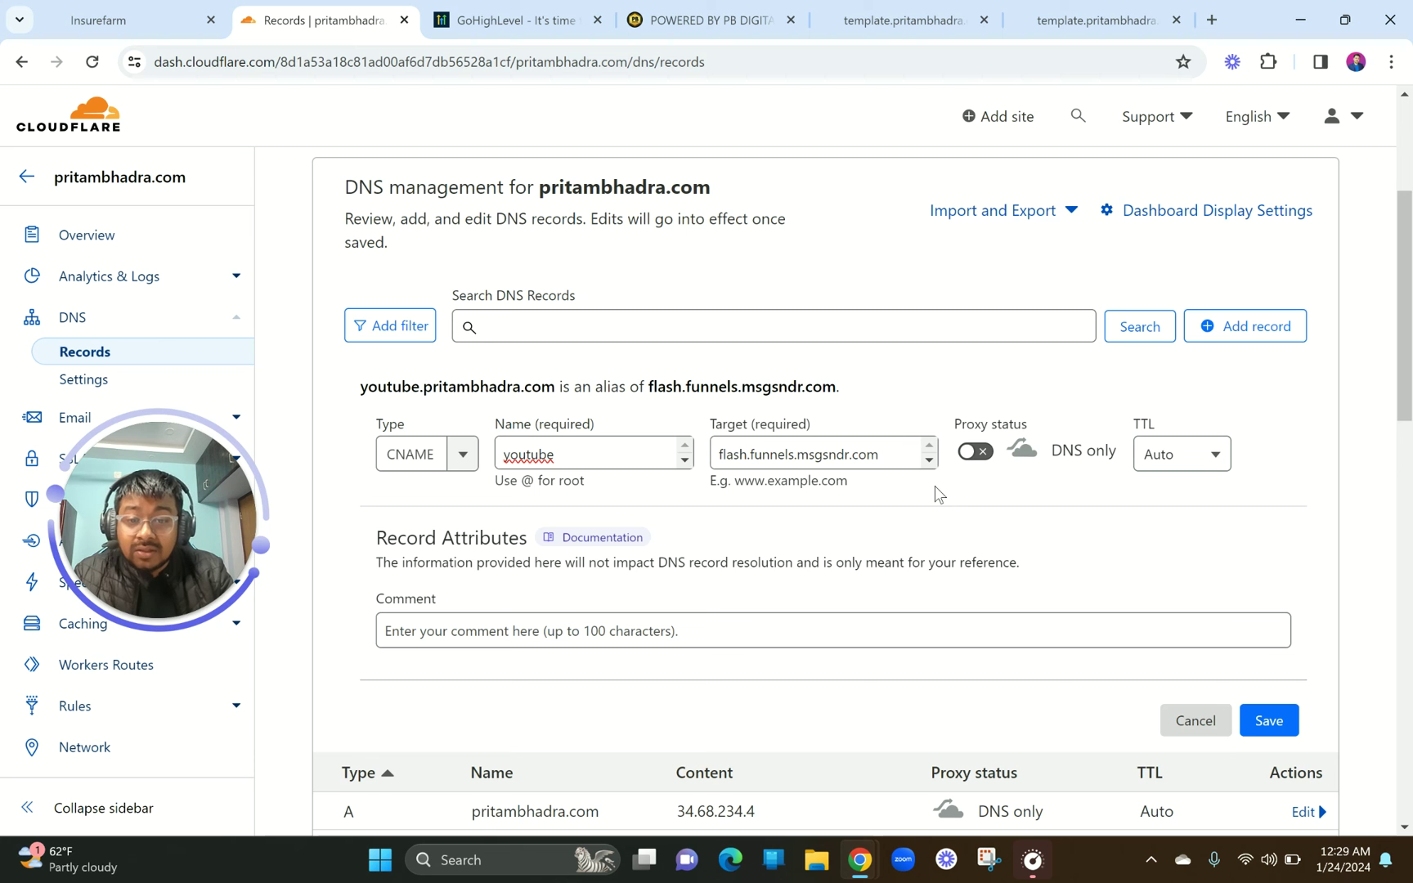
scroll(935, 486, "down", 1)
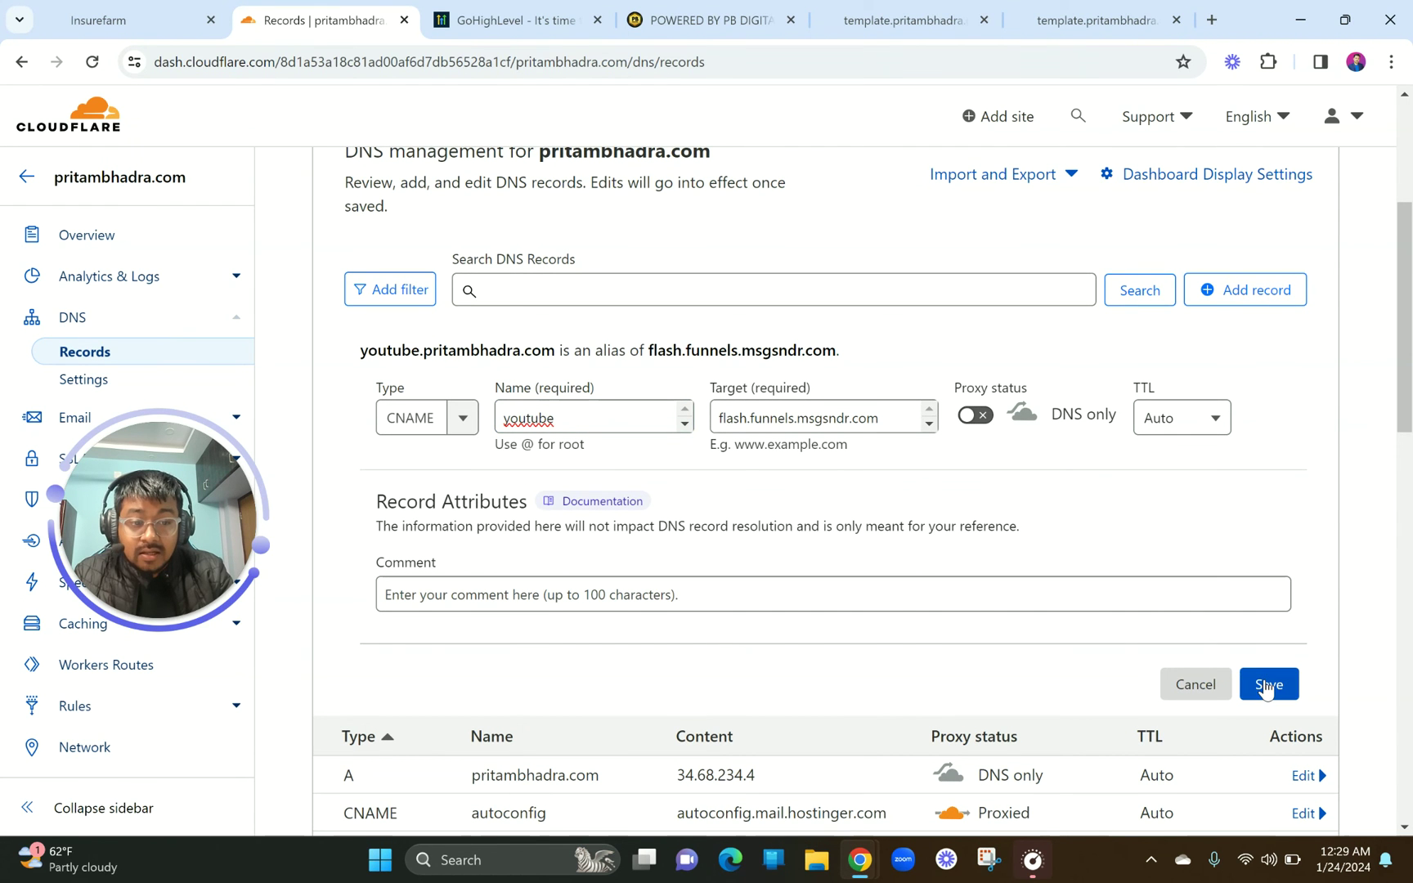
left_click(1266, 686)
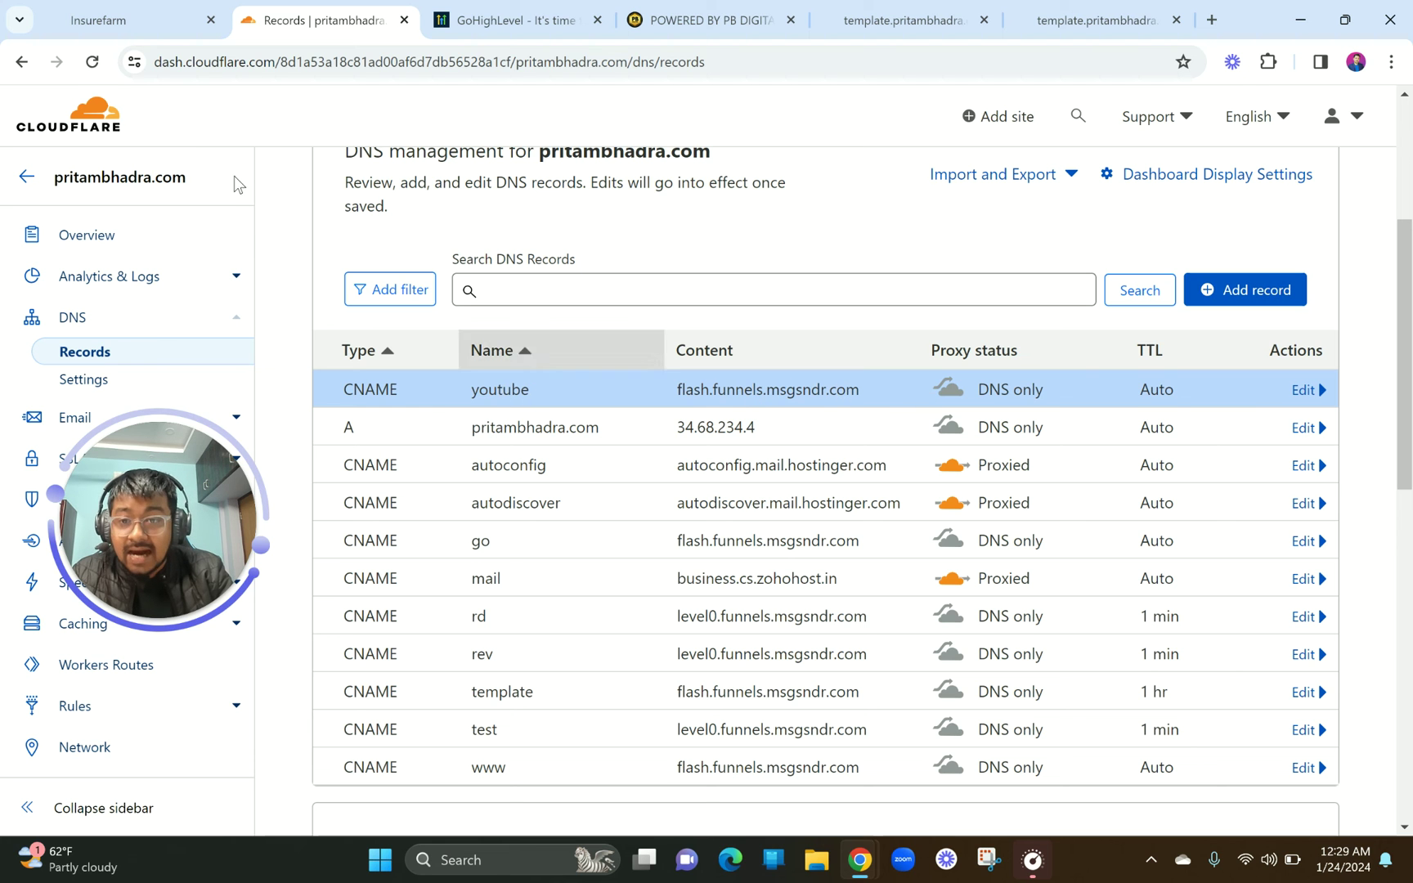
Verify the youtube domain's records in GoHighLevel and choose FIT 01 (Lead Gen Funnel) with Home Page as the default funnel step.
left_click(87, 10)
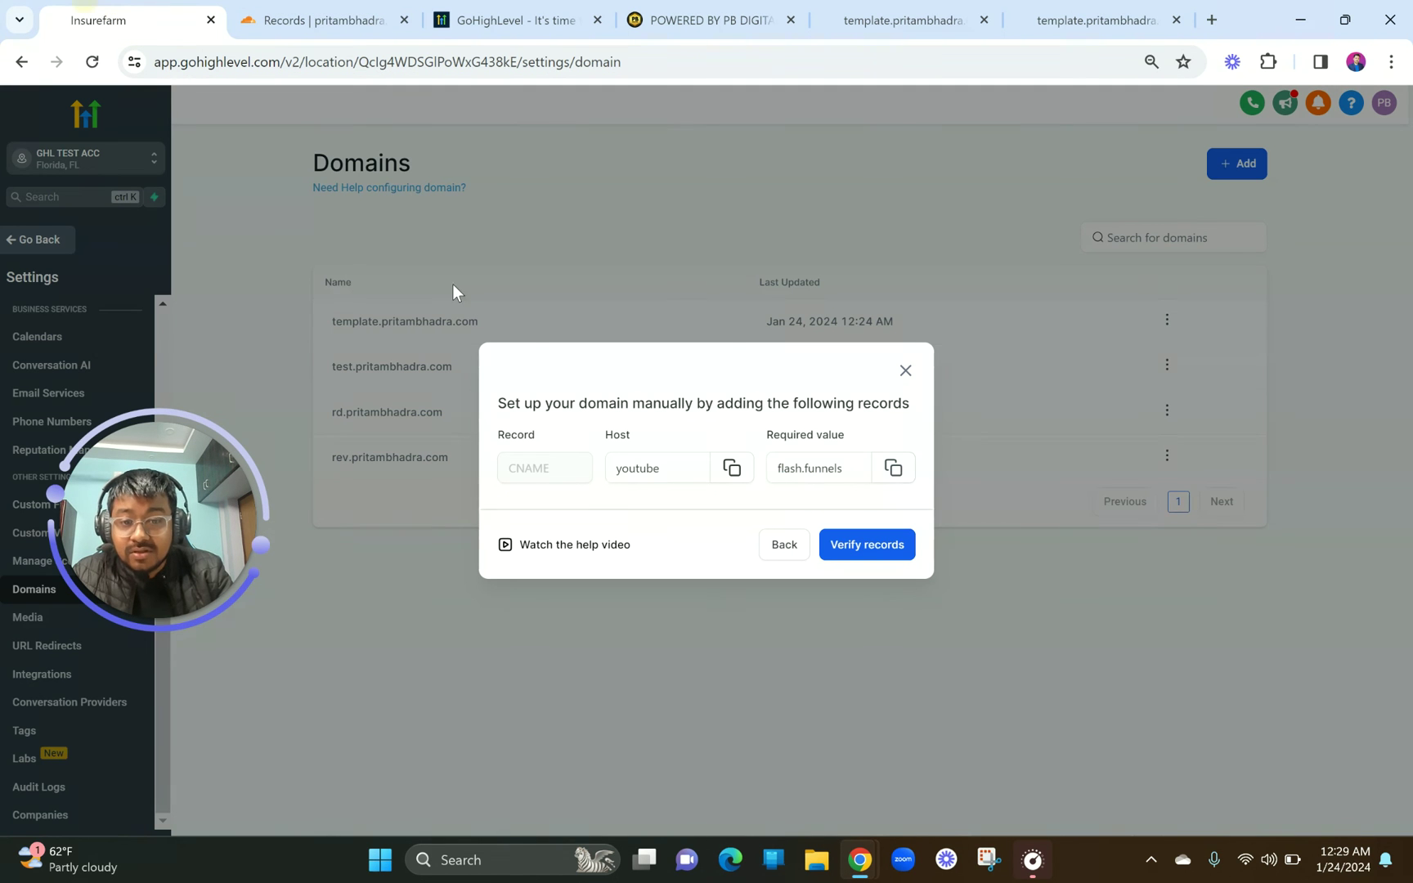
left_click(849, 551)
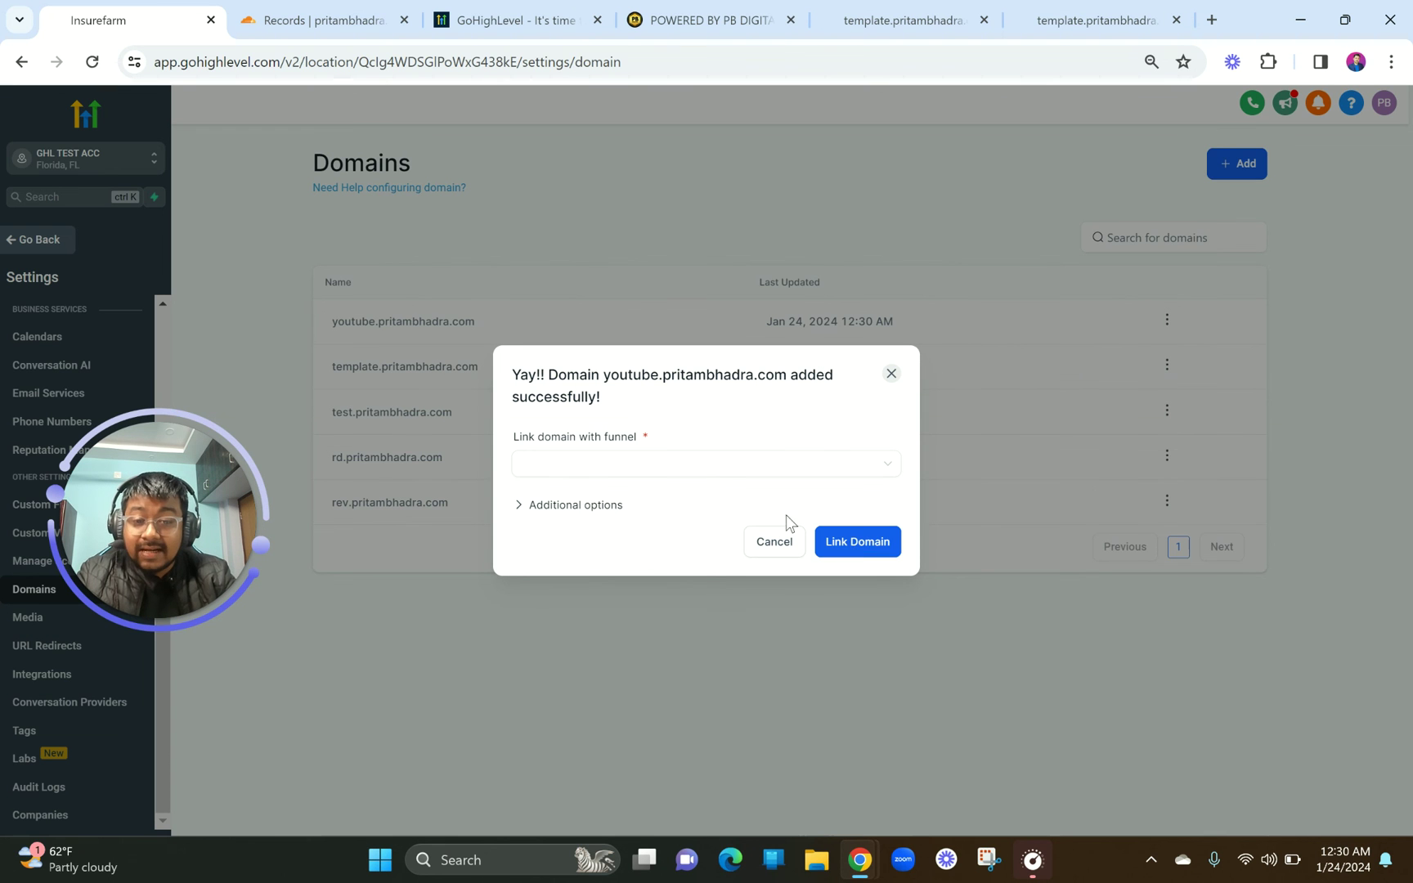
left_click(728, 478)
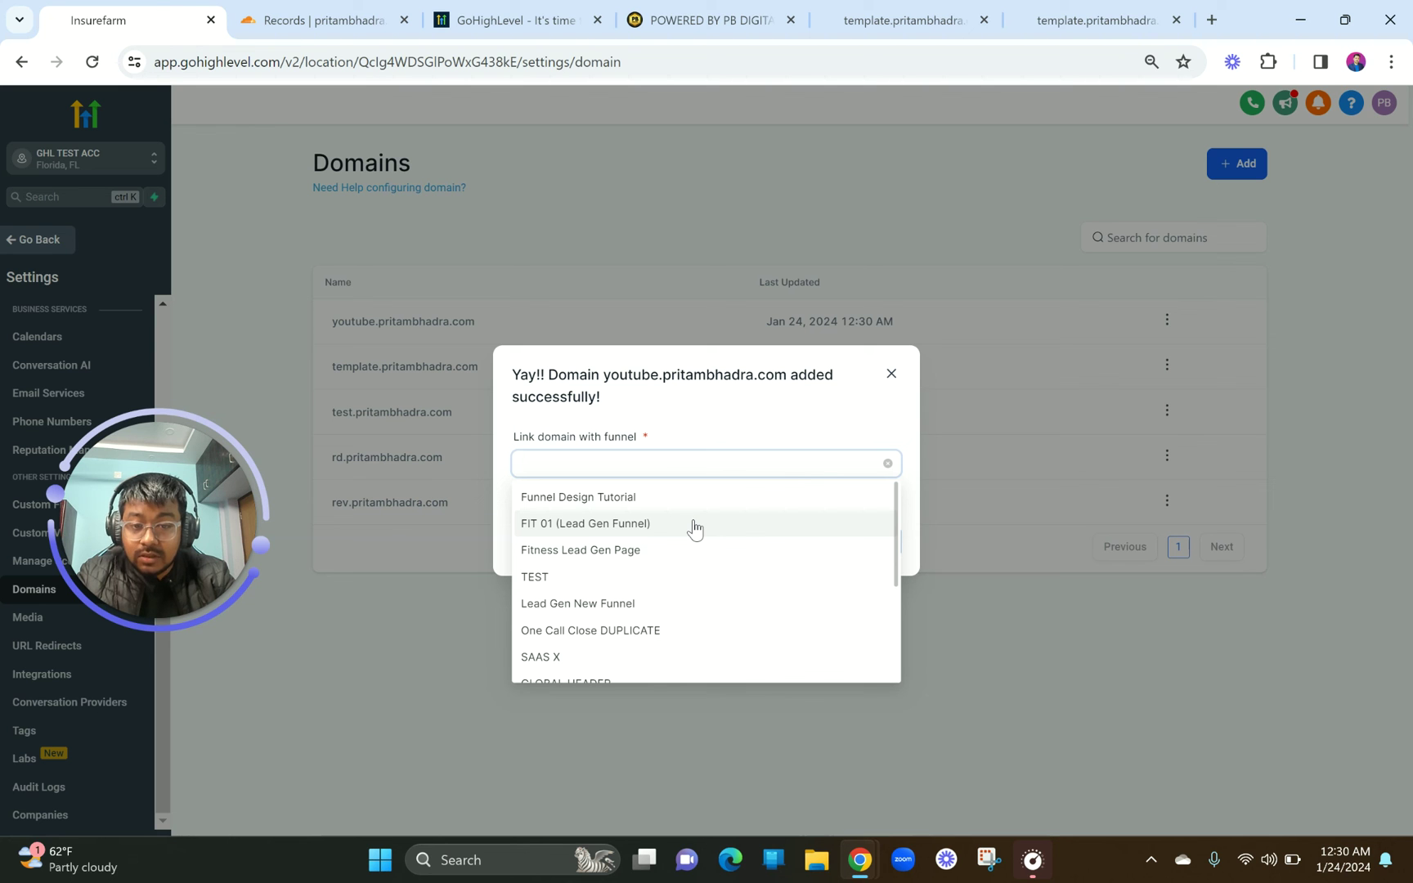
left_click(695, 525)
left_click(638, 499)
left_click(622, 532)
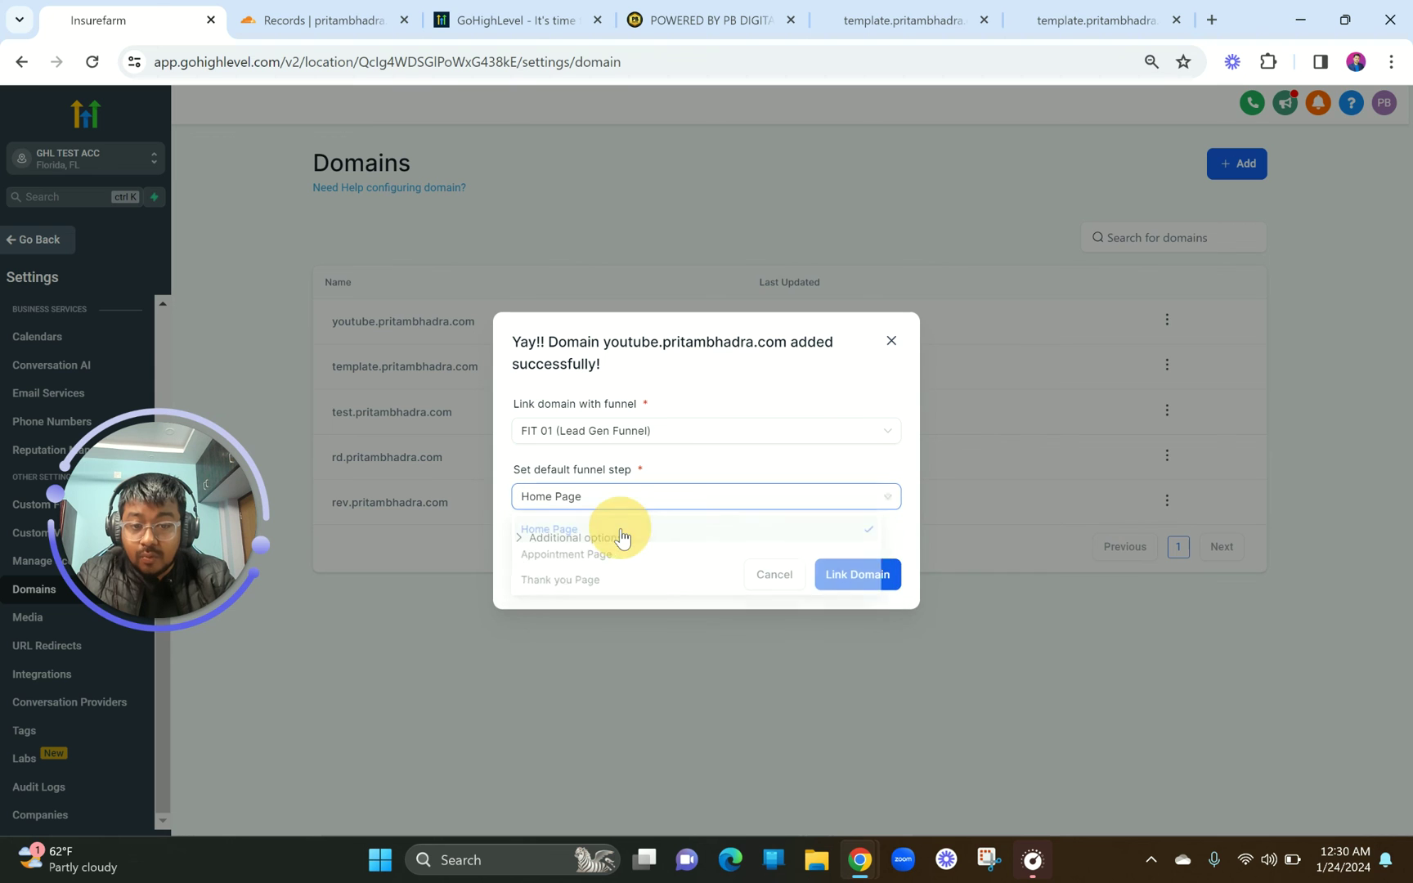
Set the default 404/error page to FIT 01 (Lead Gen Funnel) / Home Page and link the domain.
left_click(602, 538)
left_click(610, 554)
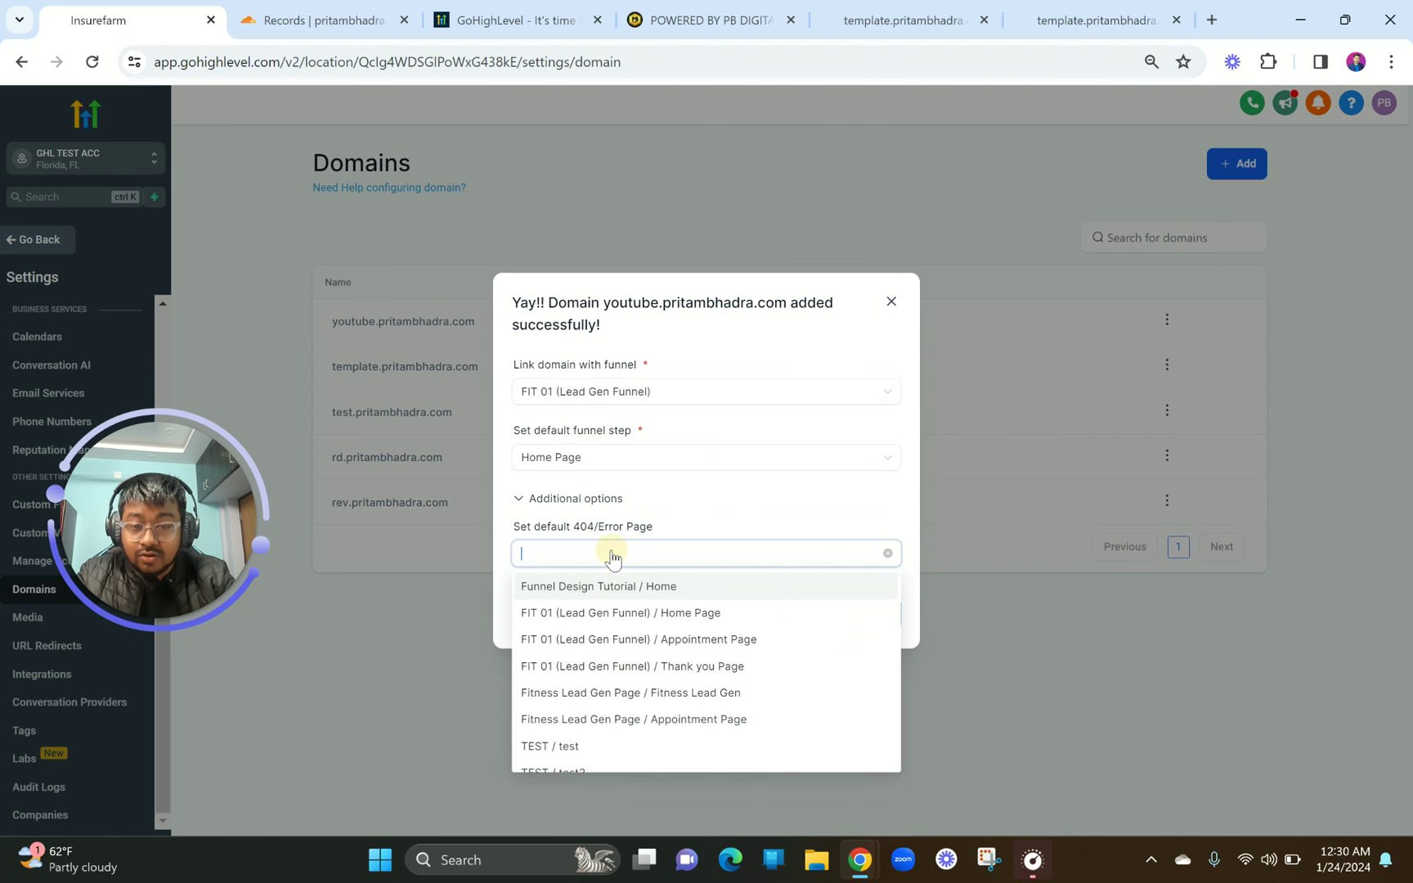
left_click(630, 614)
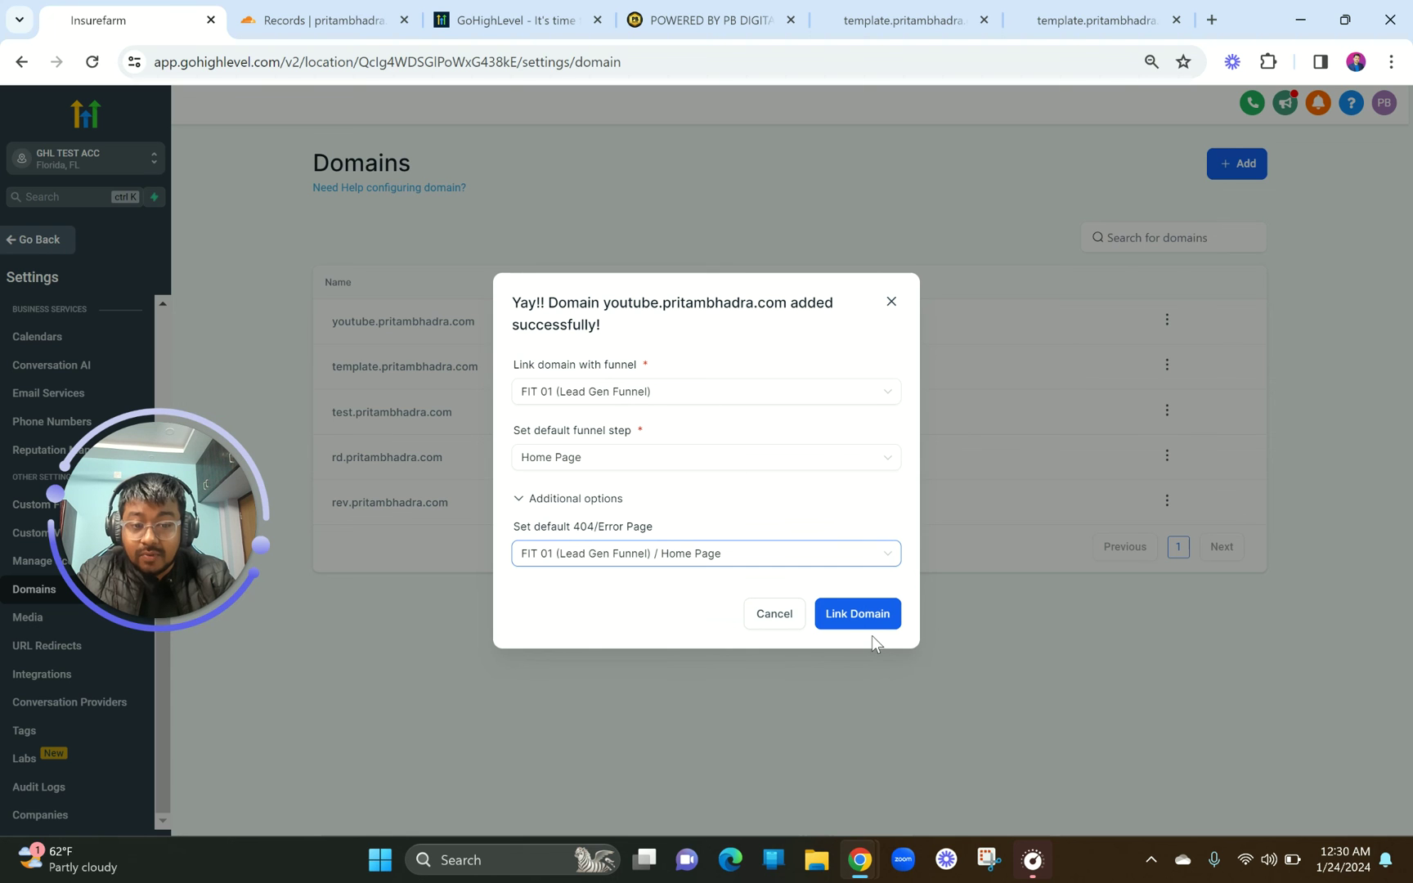
left_click(857, 617)
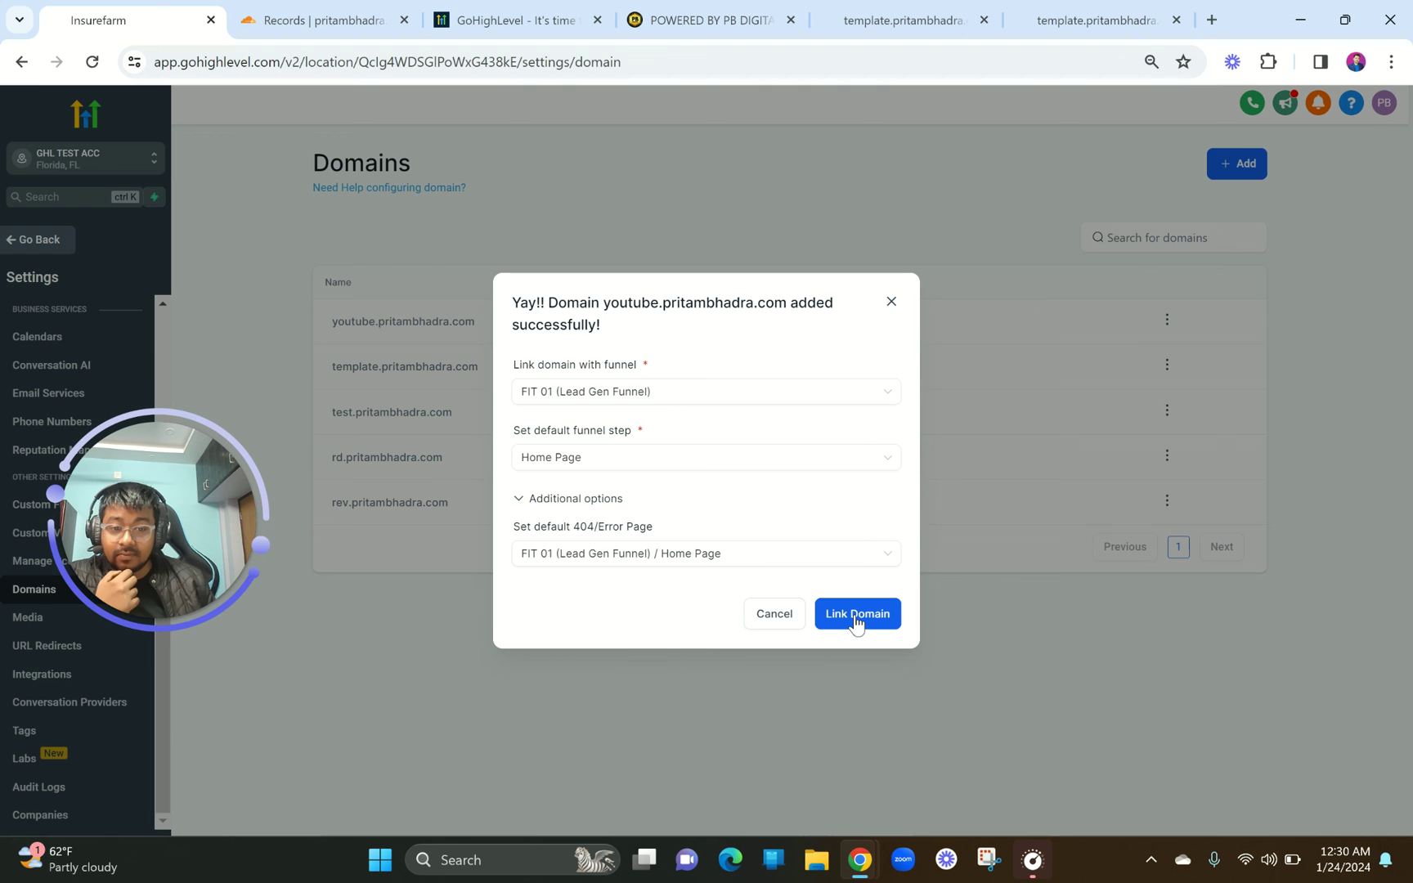
left_click(855, 615)
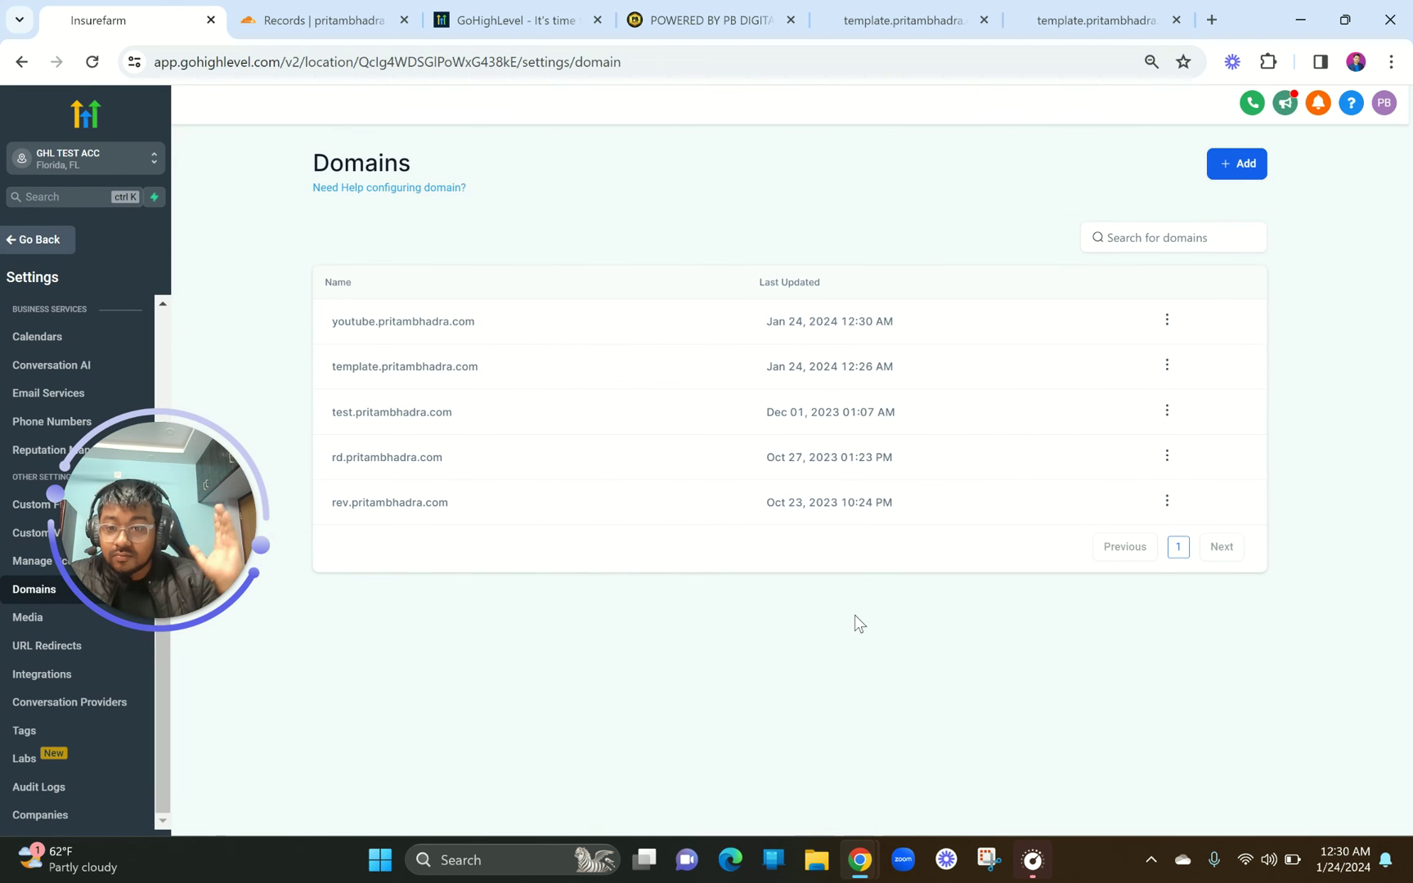
Load youtube.pritambhadra.com in a new browser tab and look over its landing page.
left_click_drag(474, 323, 360, 321)
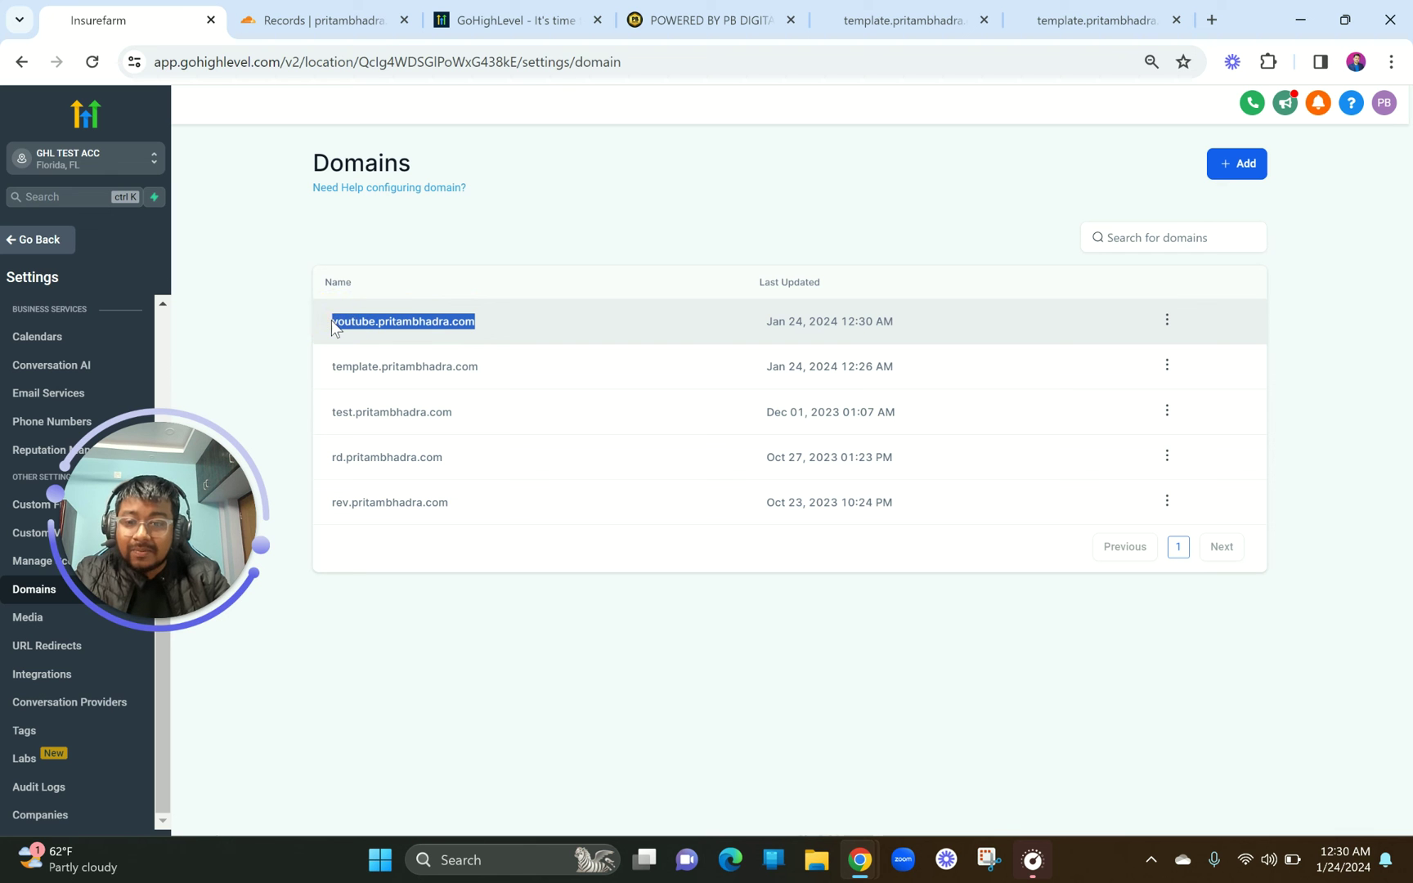
left_click(1053, 11)
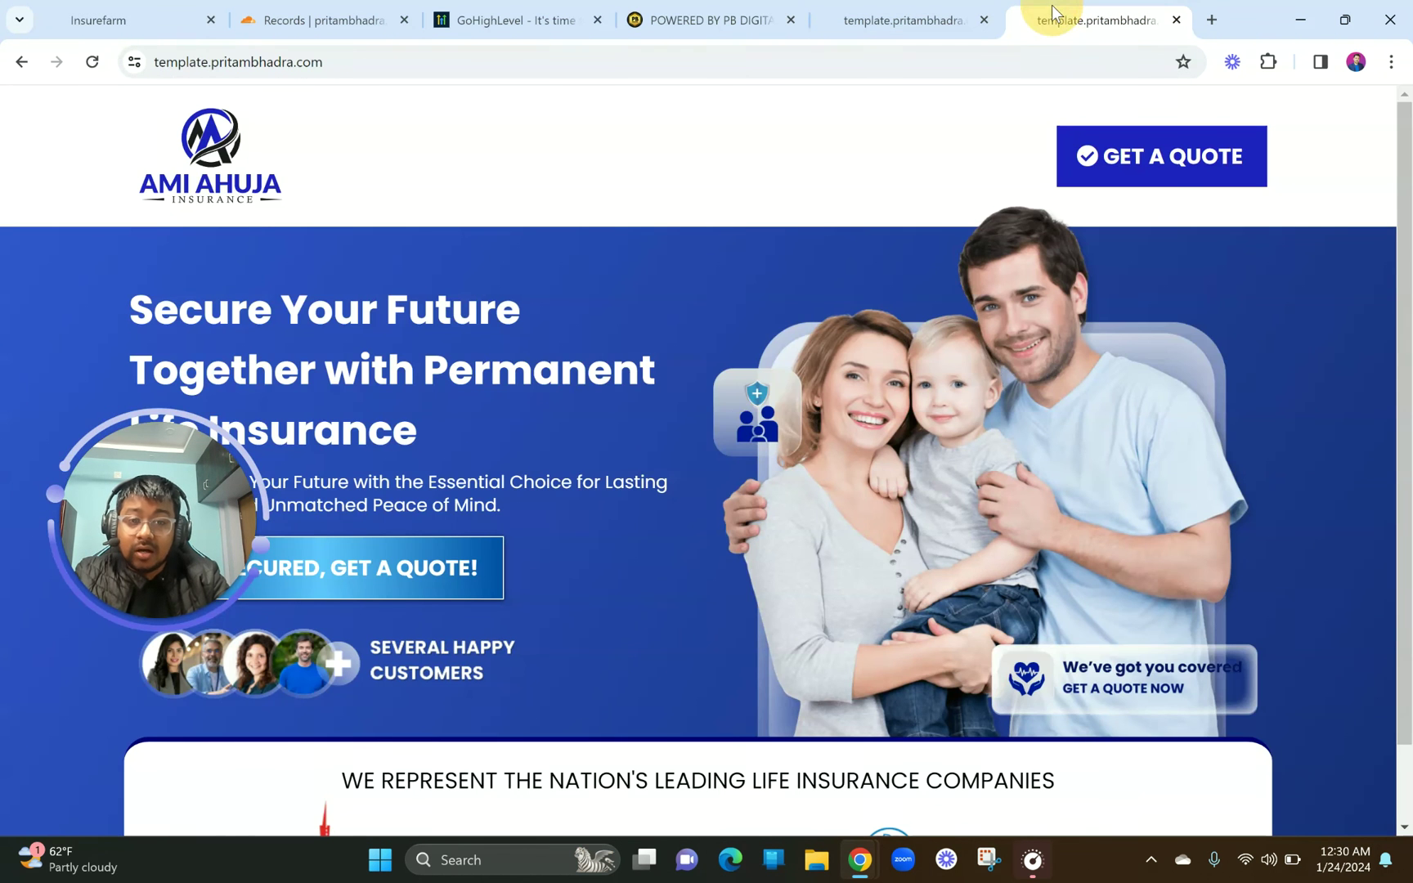
left_click(1212, 20)
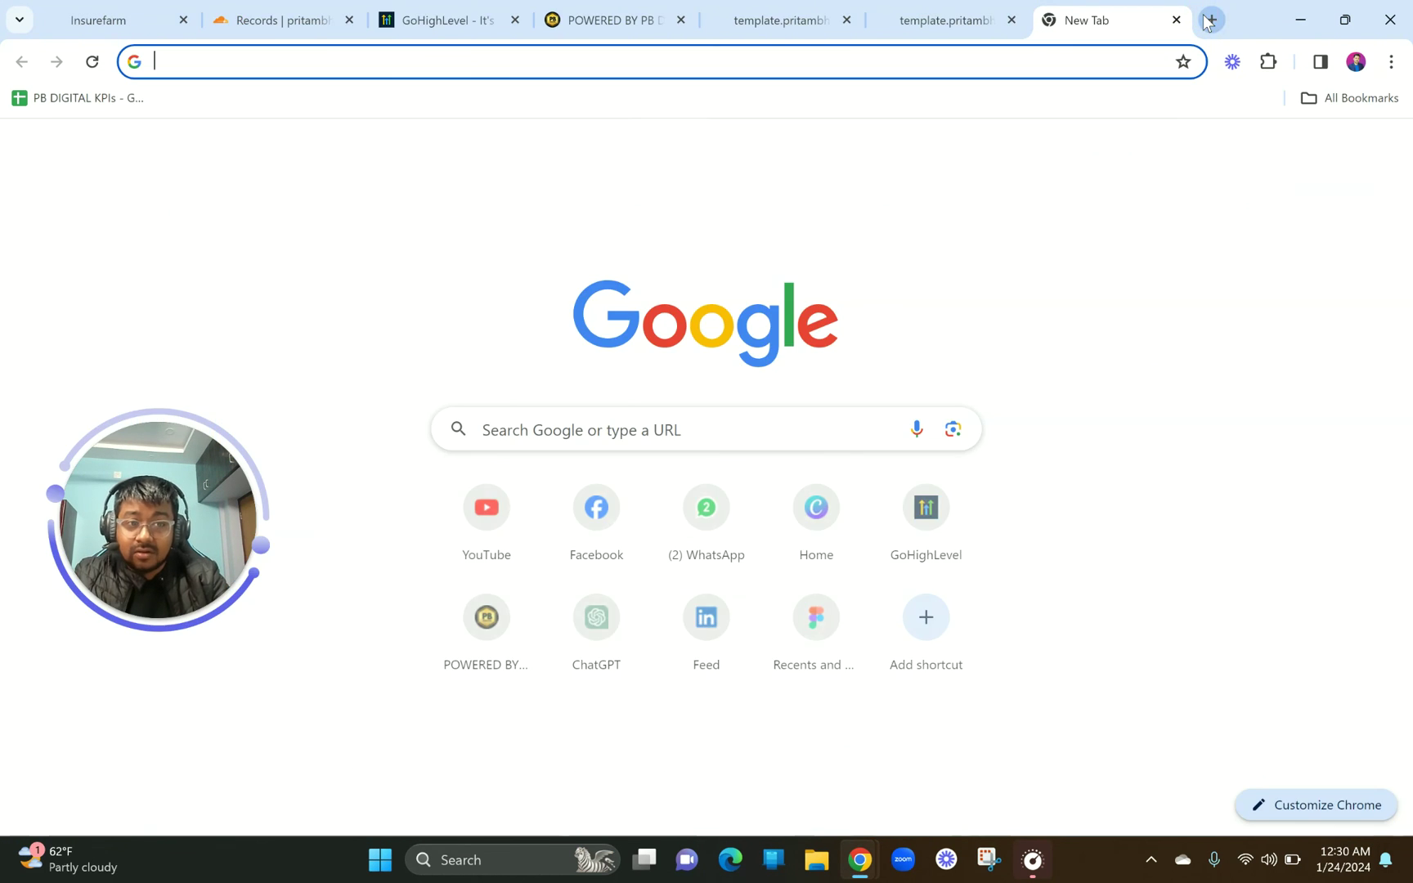
type("youtube.pritambhadra.com")
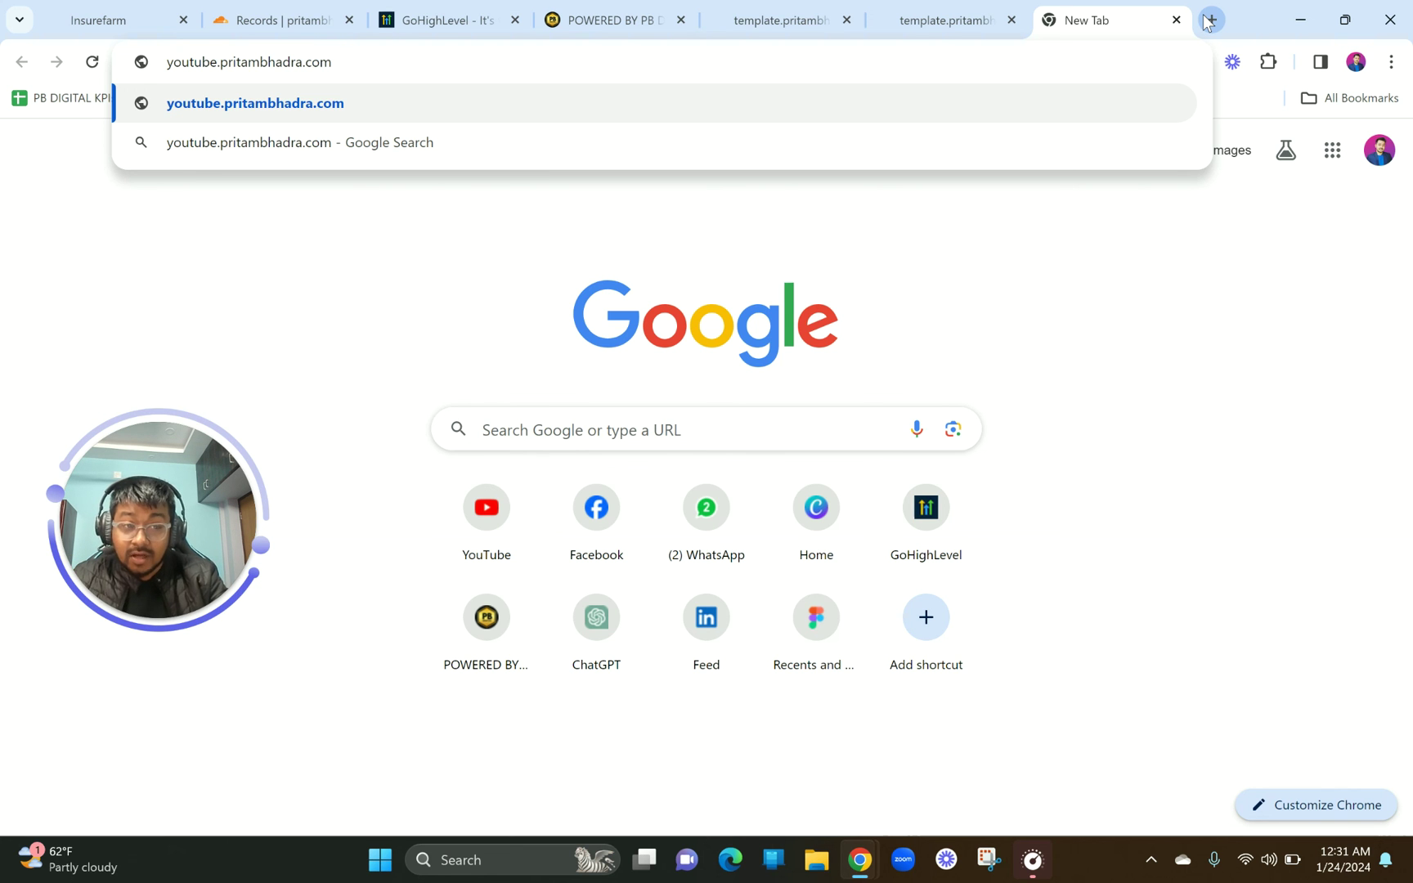
key("Return")
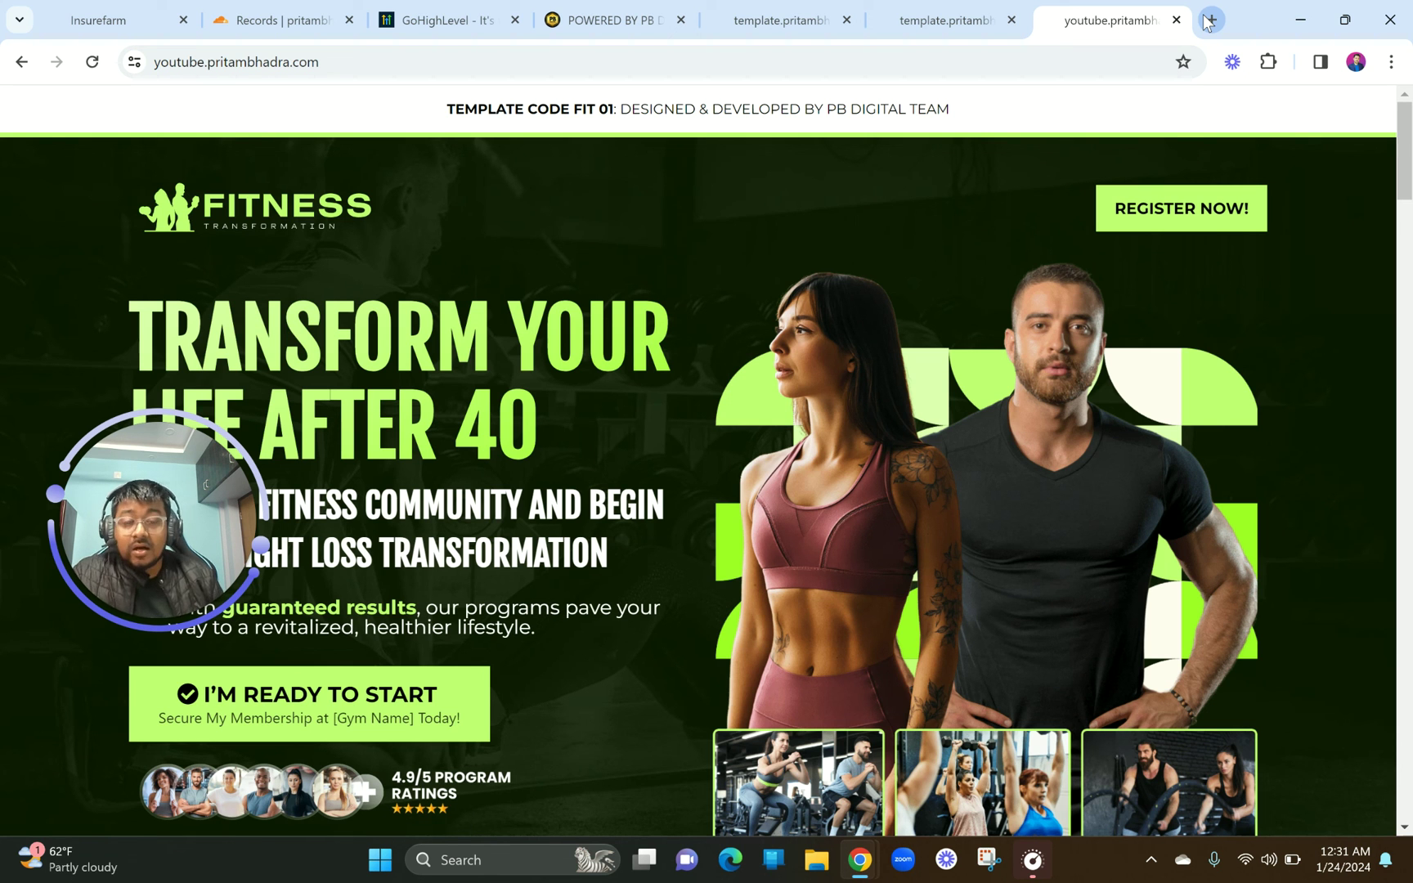
scroll(1103, 307, "down", 4)
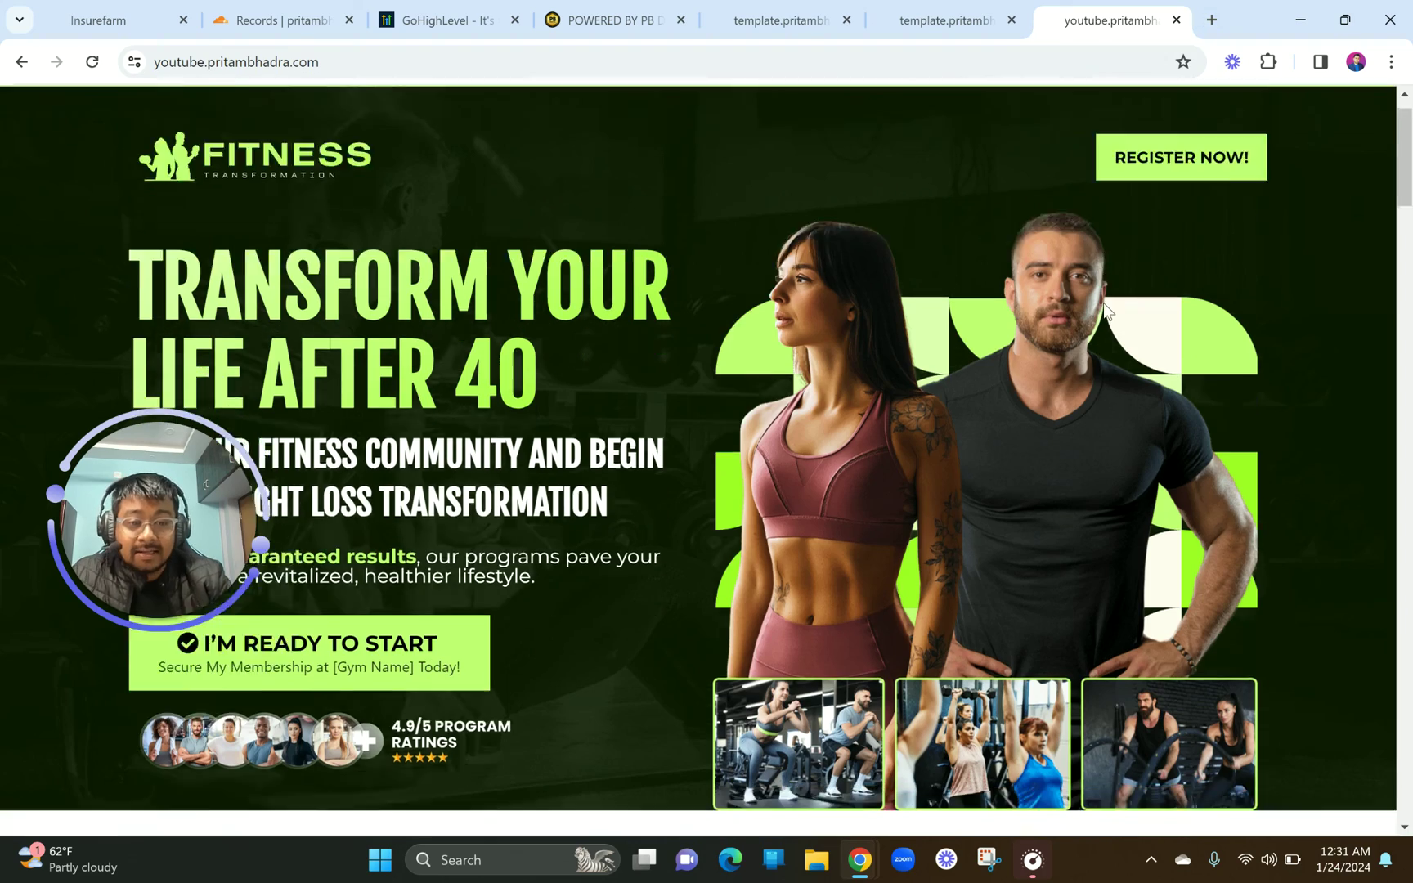
Review the youtube.pritambhadra.com landing page through its benefits and trainer sections, and return to the start of the page.
scroll(1103, 306, "up", 4)
scroll(1104, 307, "down", 20)
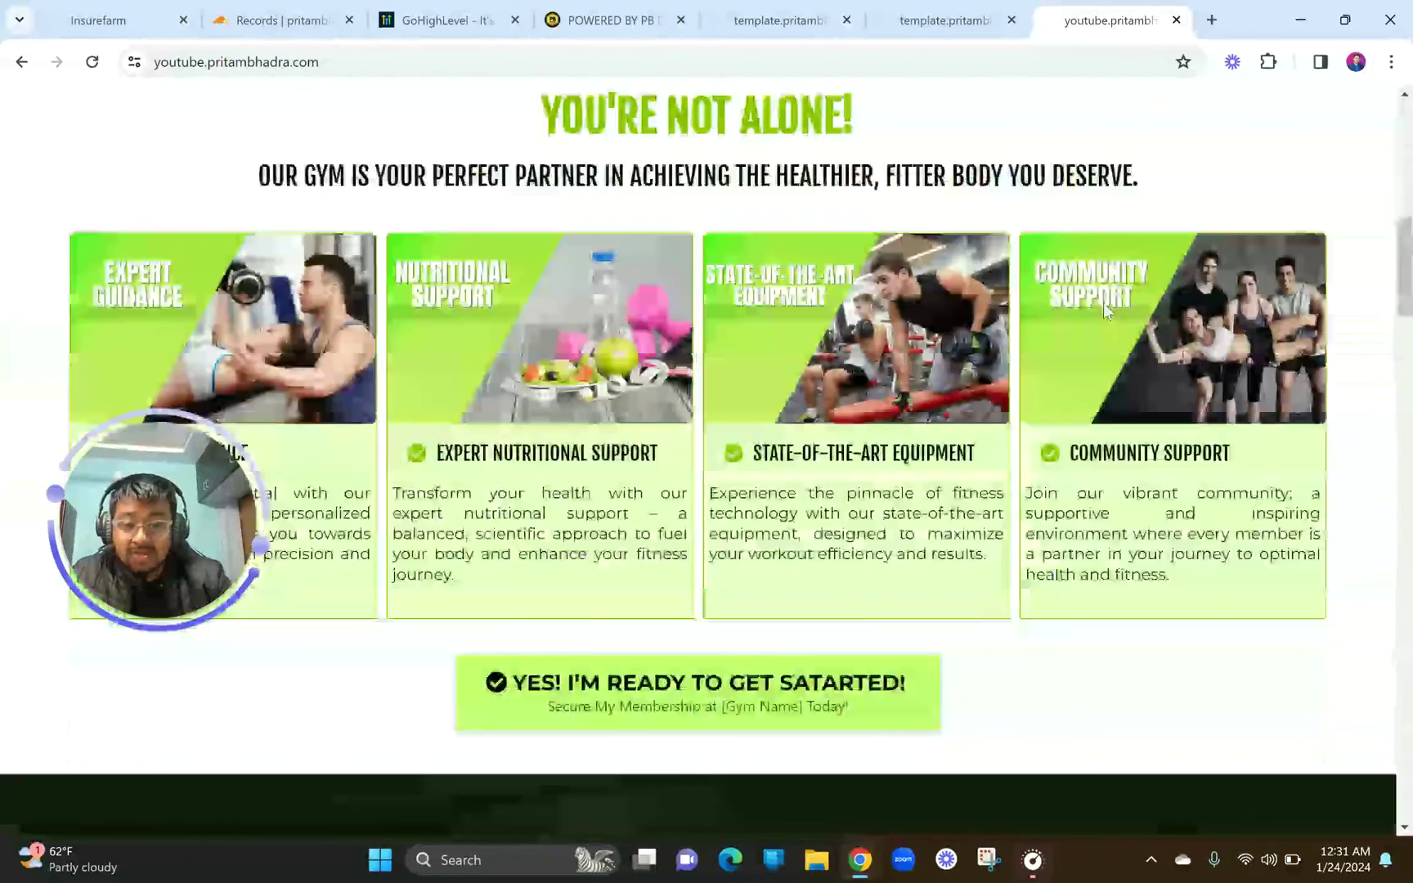
scroll(1104, 302, "down", 20)
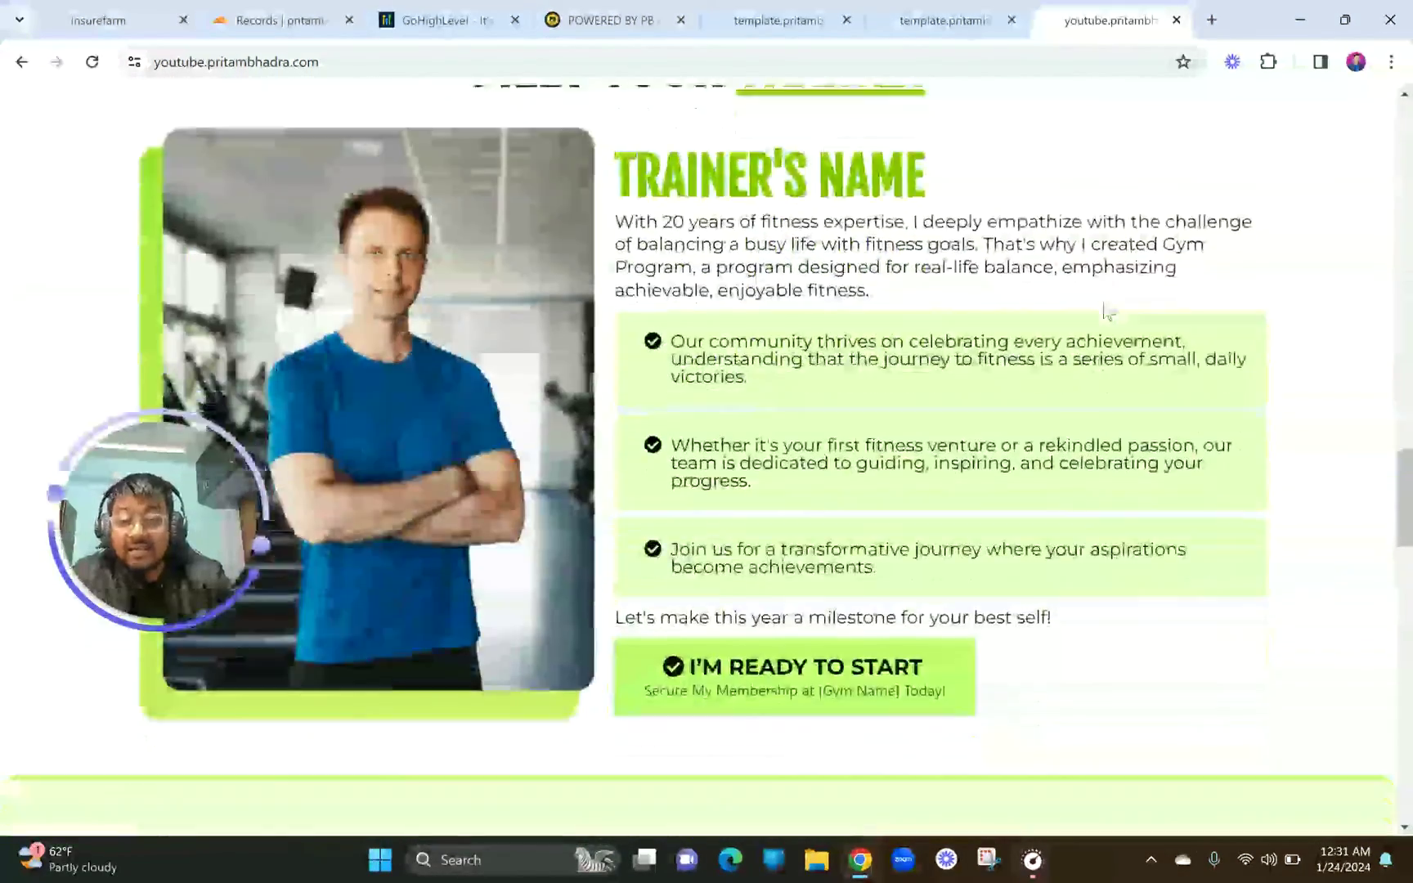
scroll(1104, 309, "up", 20)
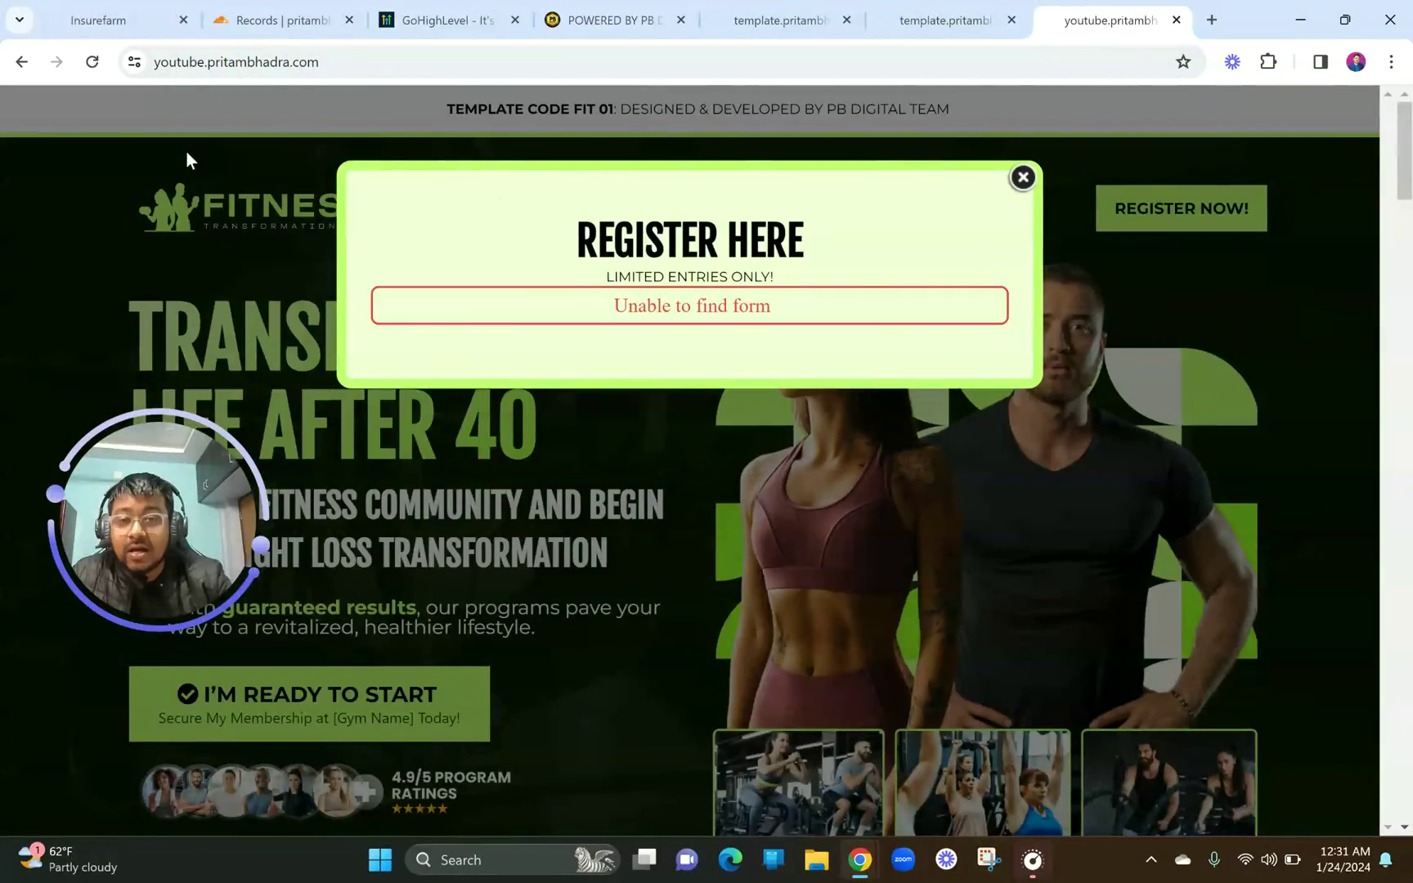
Return to the GoHighLevel domain settings and start adding a new domain with pritambhadra.com as the domain URL.
left_click(76, 9)
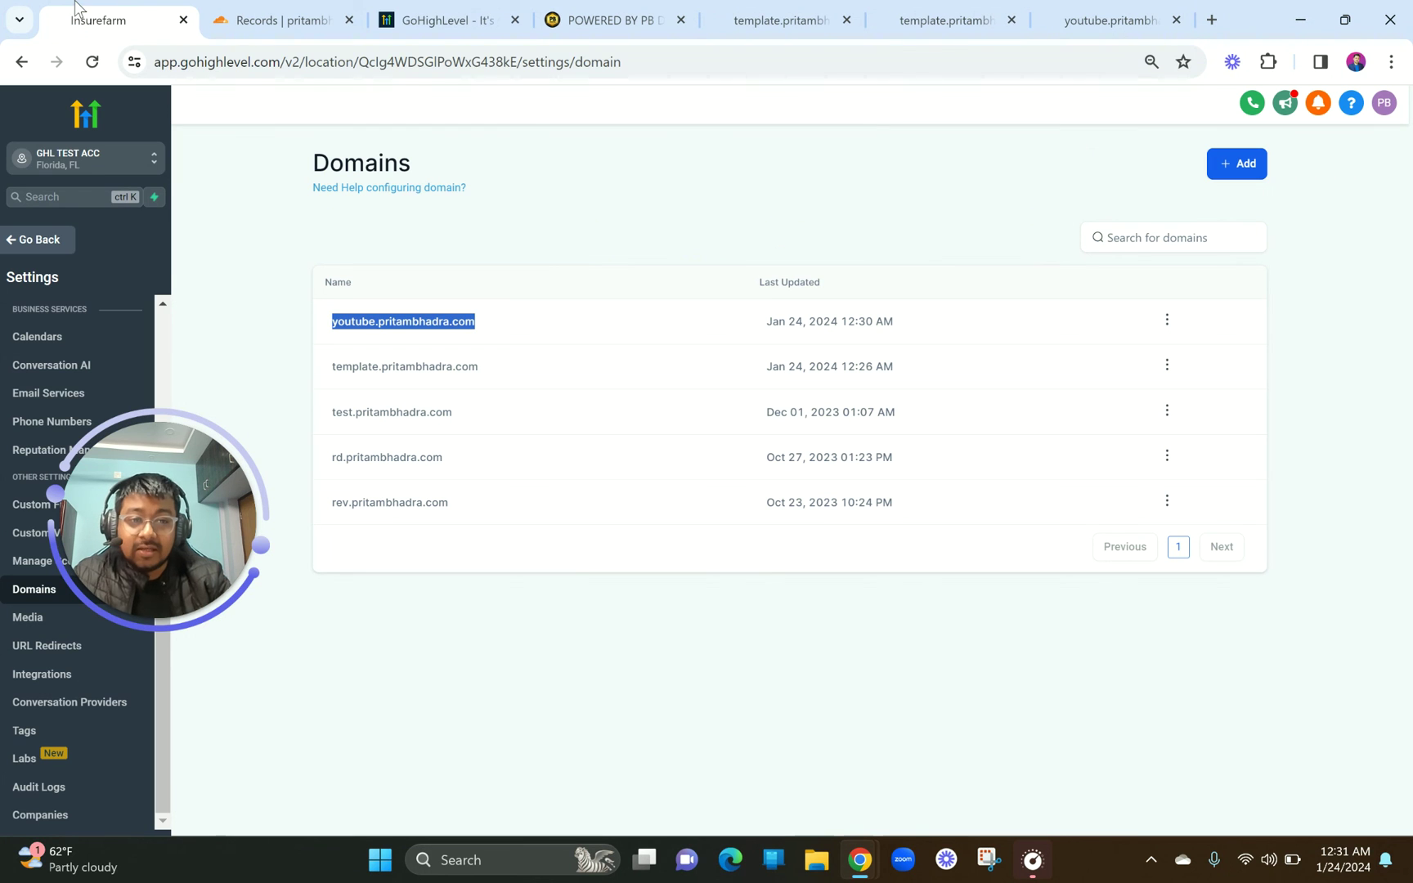
left_click(536, 163)
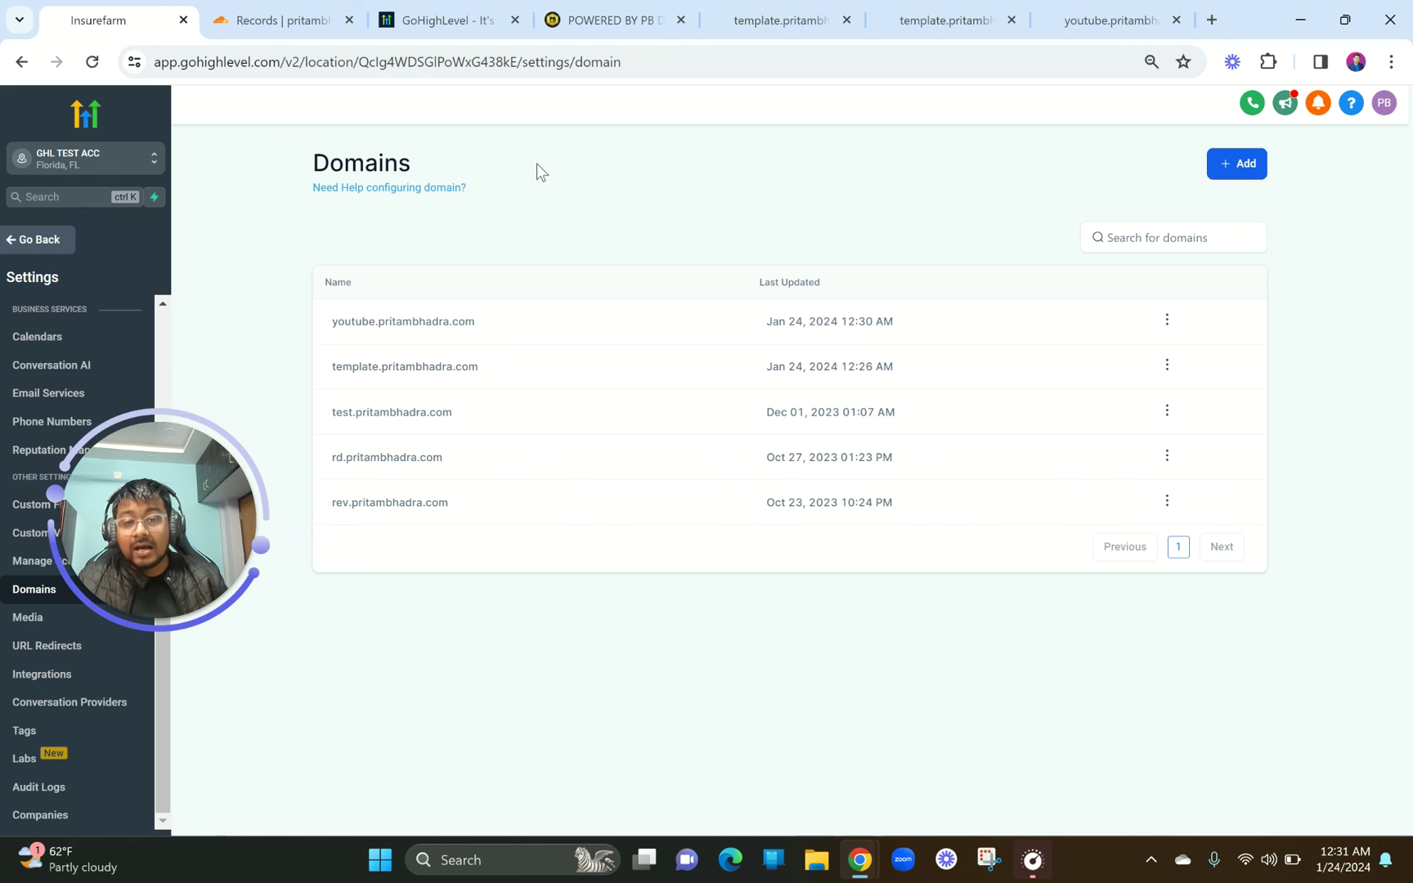
left_click(1237, 163)
left_click(580, 485)
left_click(579, 484)
type("pritambhadra.com")
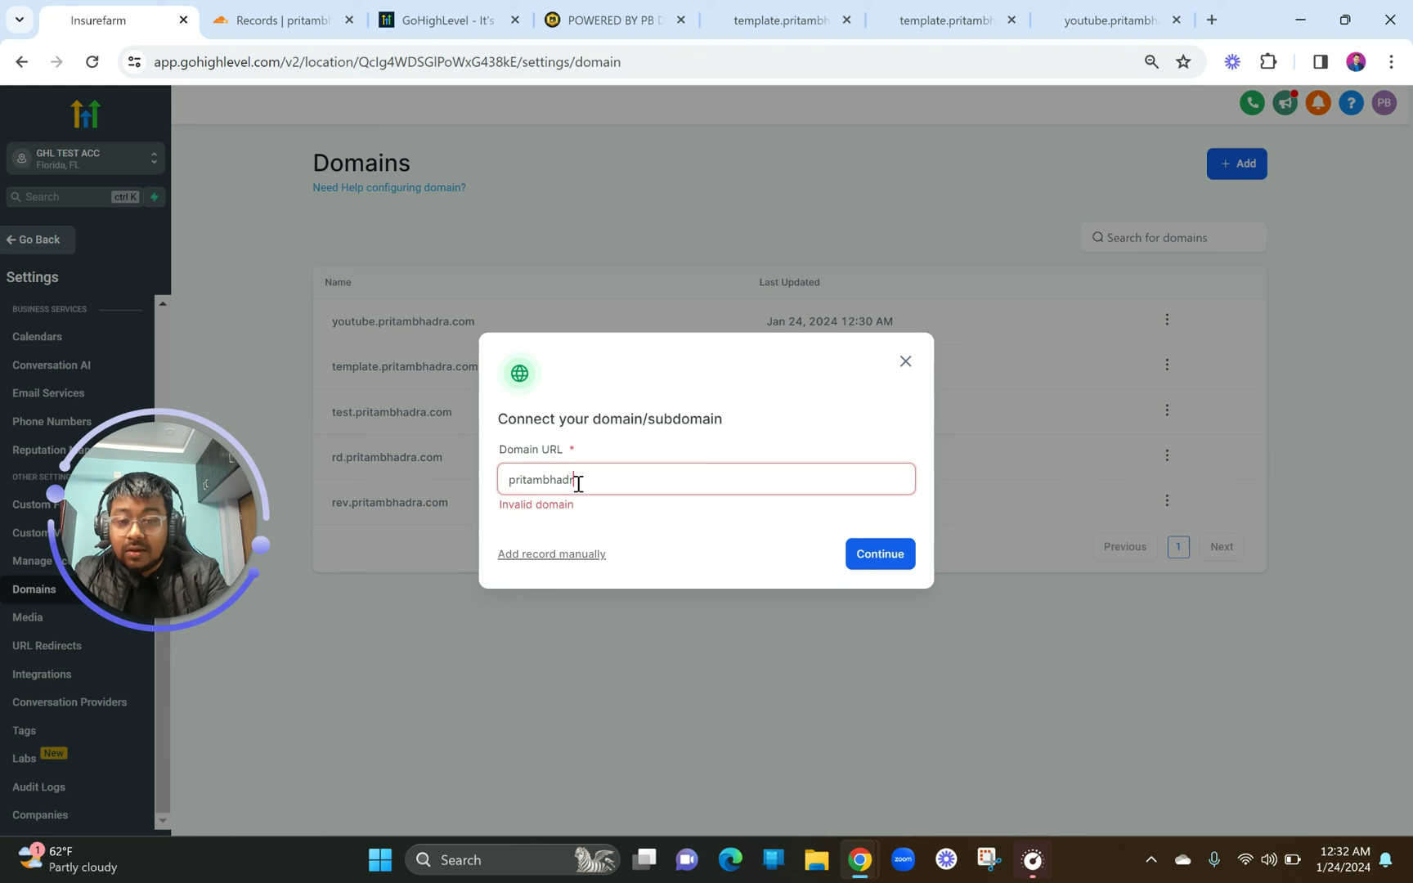
left_click(693, 516)
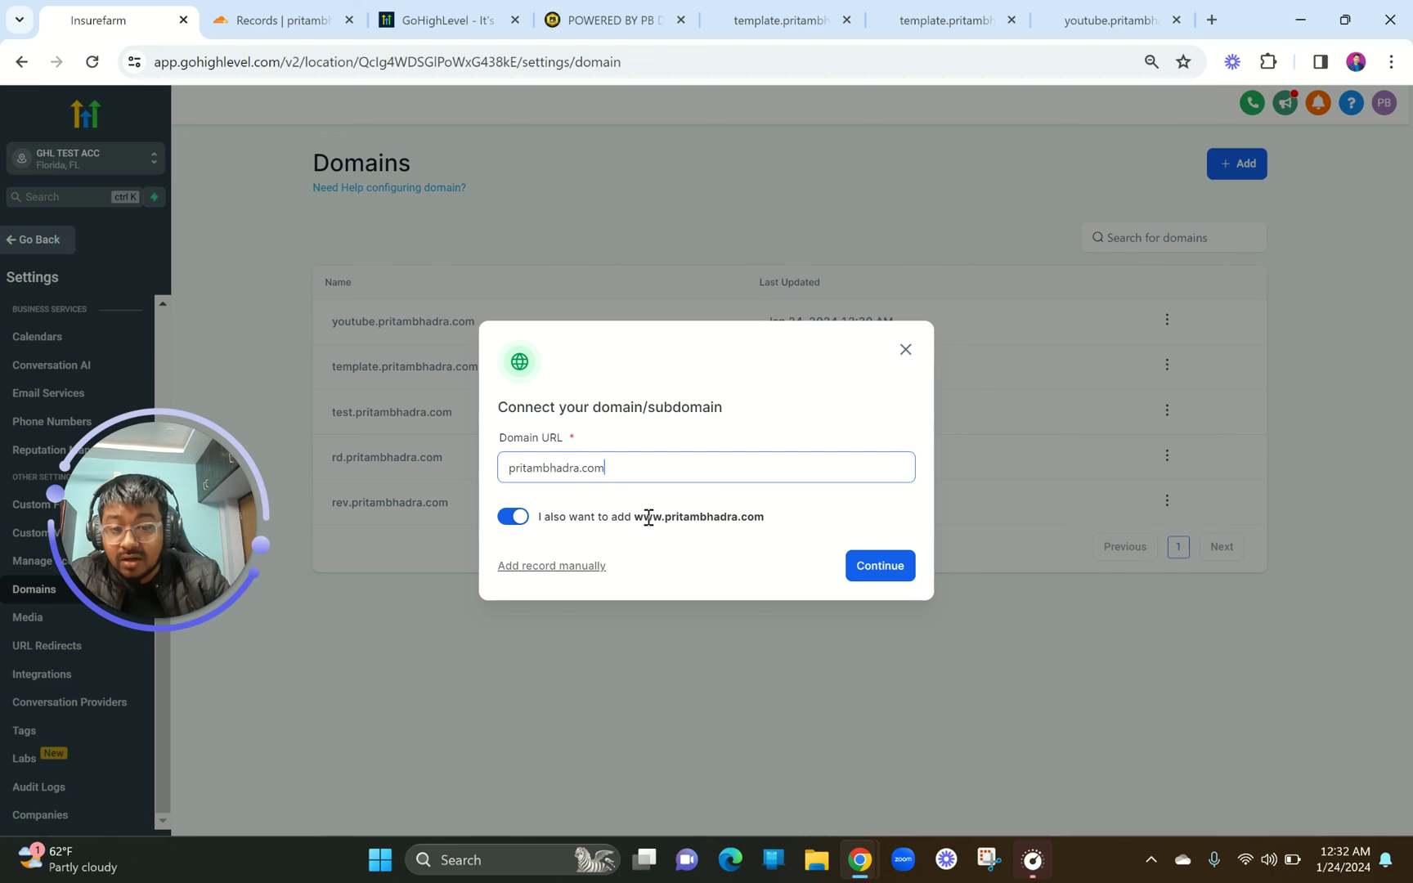
left_click(509, 469)
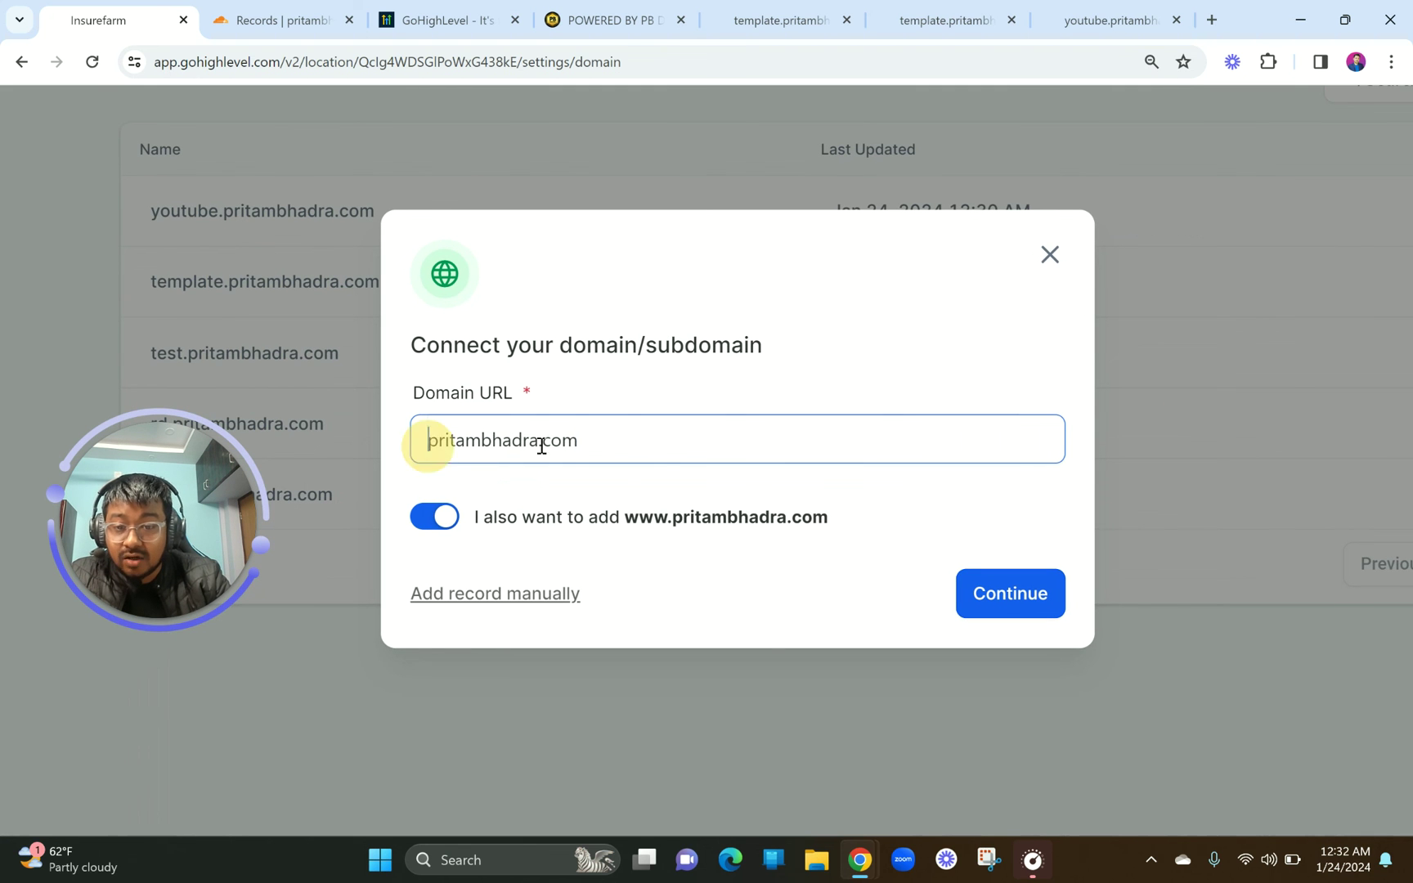
left_click_drag(542, 445, 624, 448)
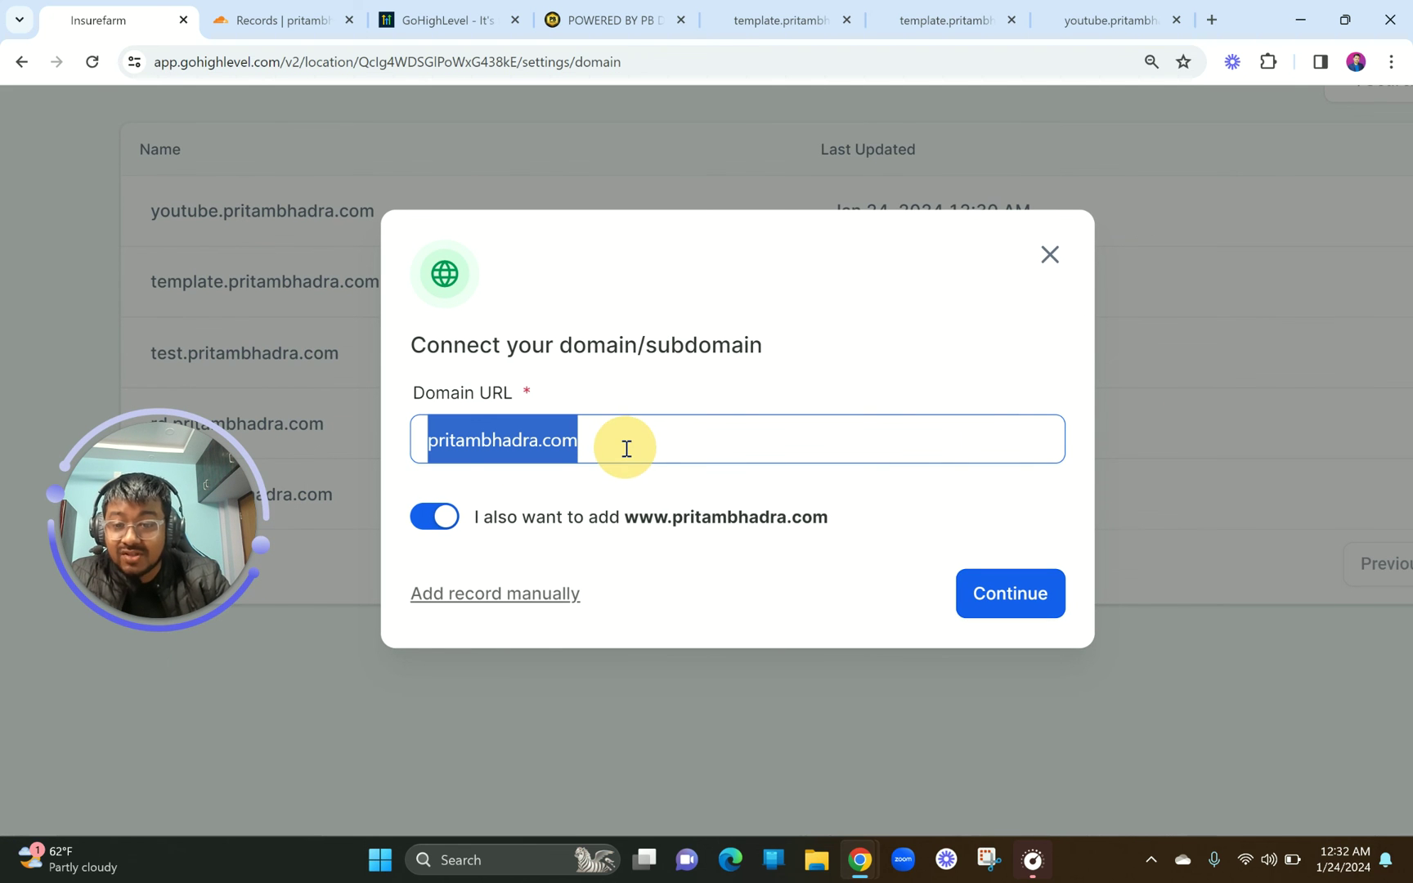
double_click(645, 518)
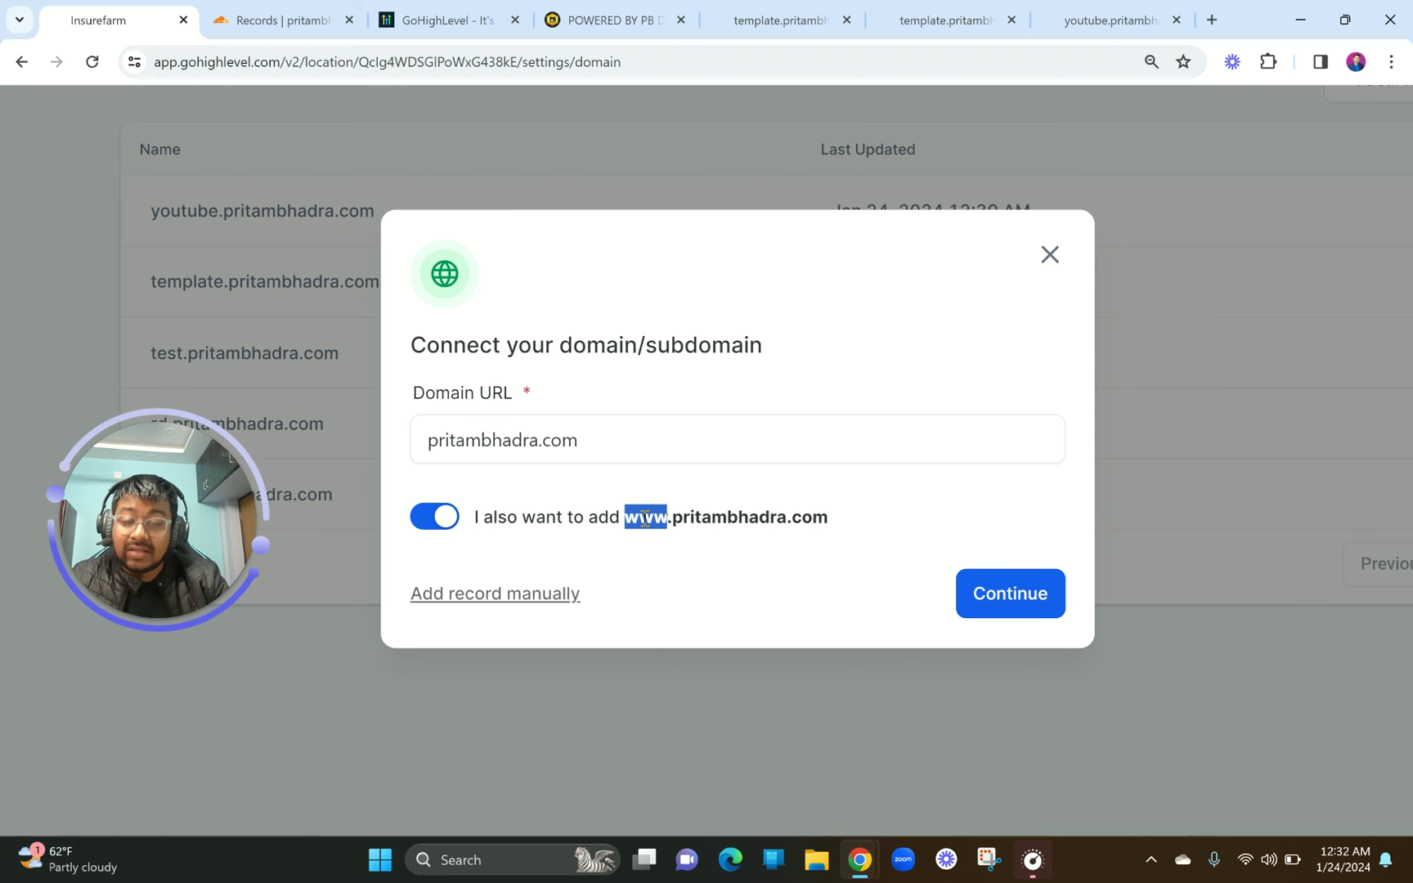
left_click(594, 552)
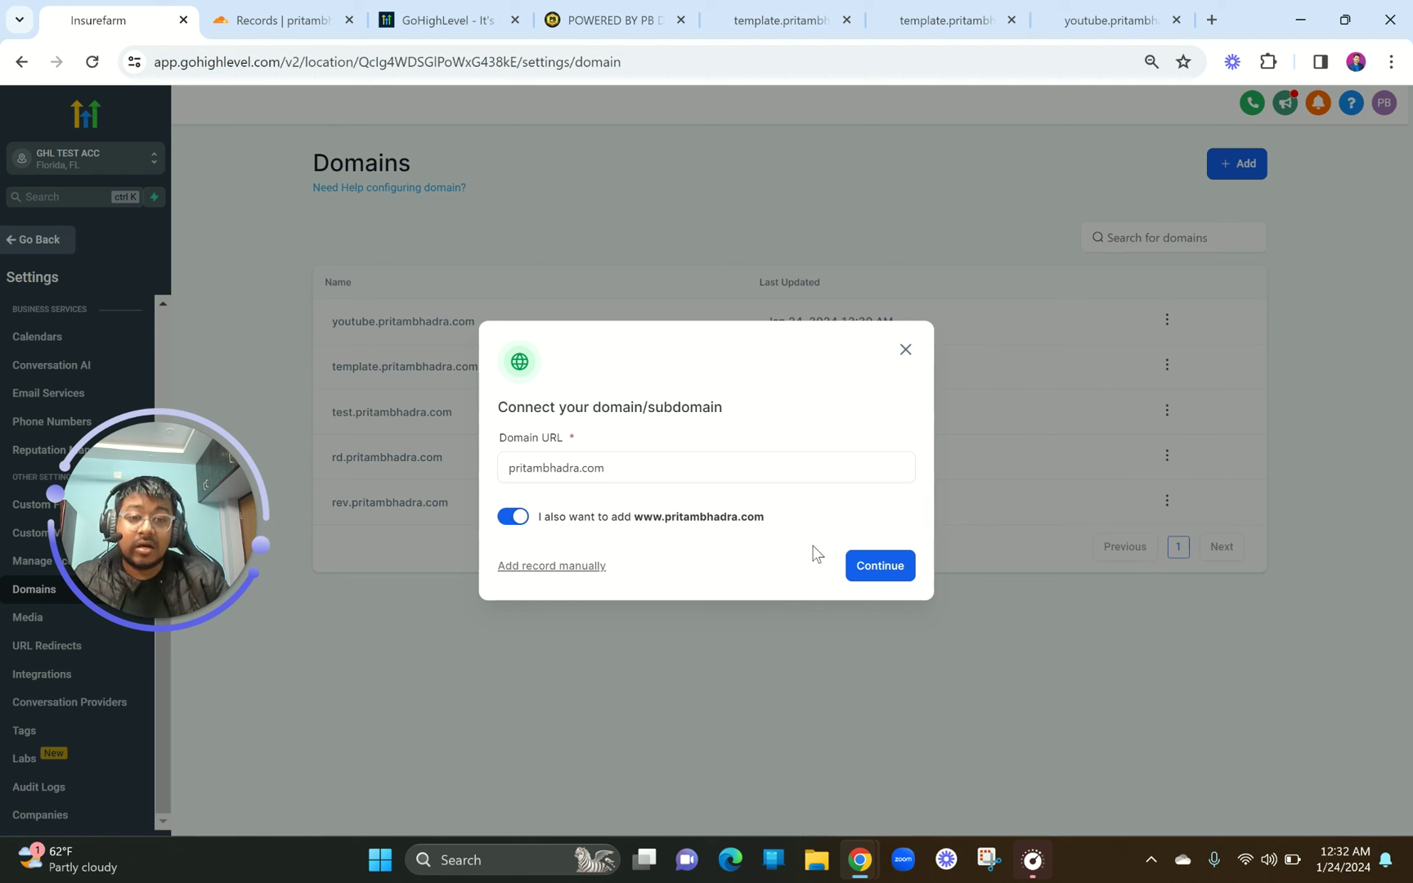
left_click(904, 352)
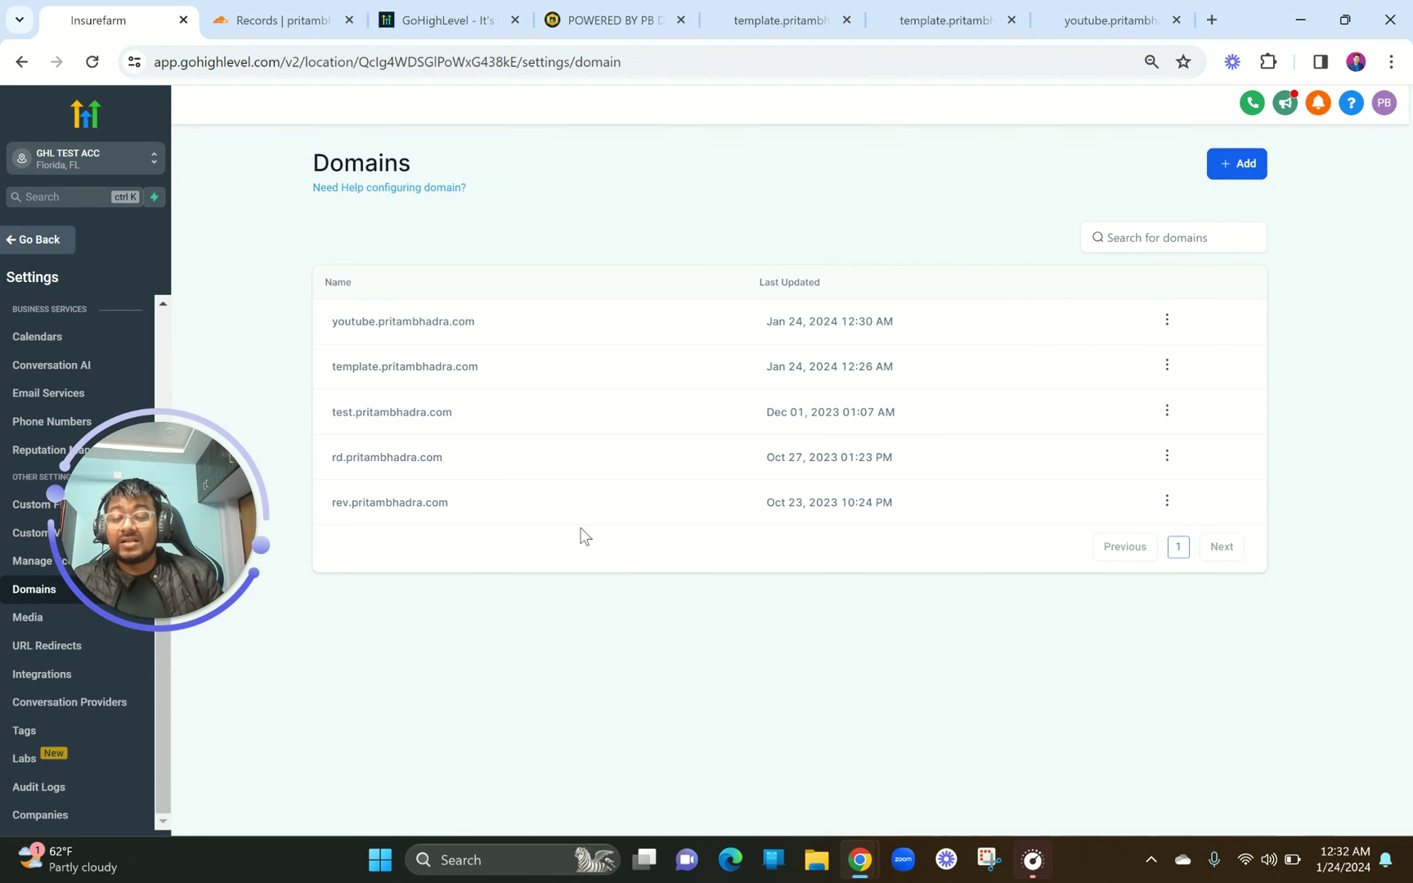